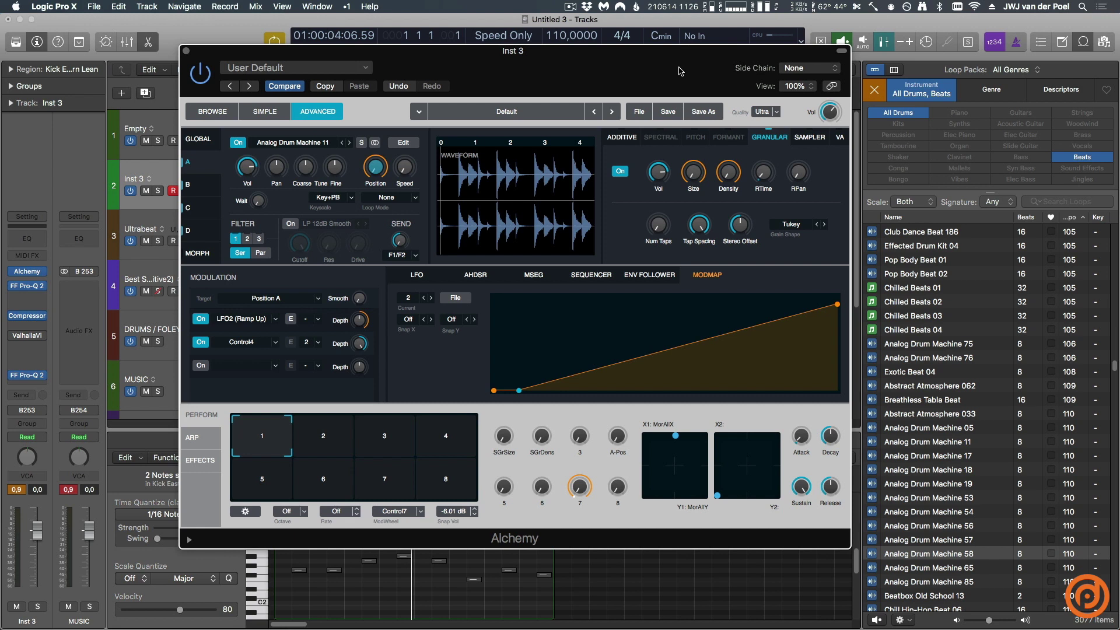
Step: Audition the finished patch during playback by varying the X1/Y1 pad and the SGrSize, SGrDens and A-Pos controls
left_click(683, 455)
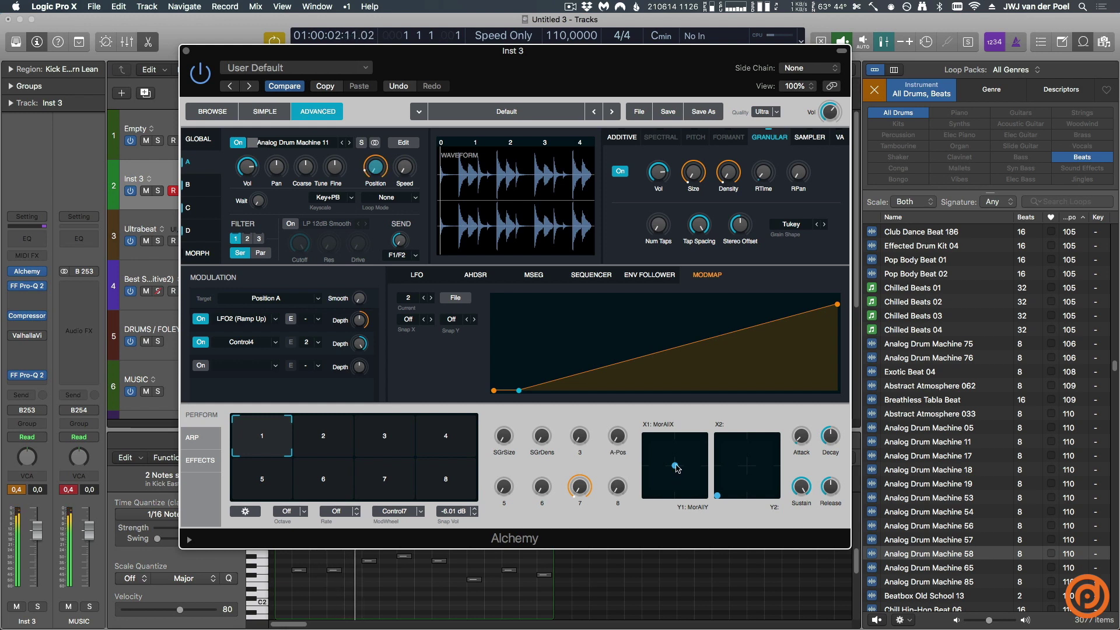
mouse_move(675, 467)
left_mouse_down()
mouse_move(726, 419)
mouse_move(704, 435)
mouse_move(693, 488)
mouse_move(673, 465)
left_mouse_up()
left_click_drag(498, 440, 497, 353)
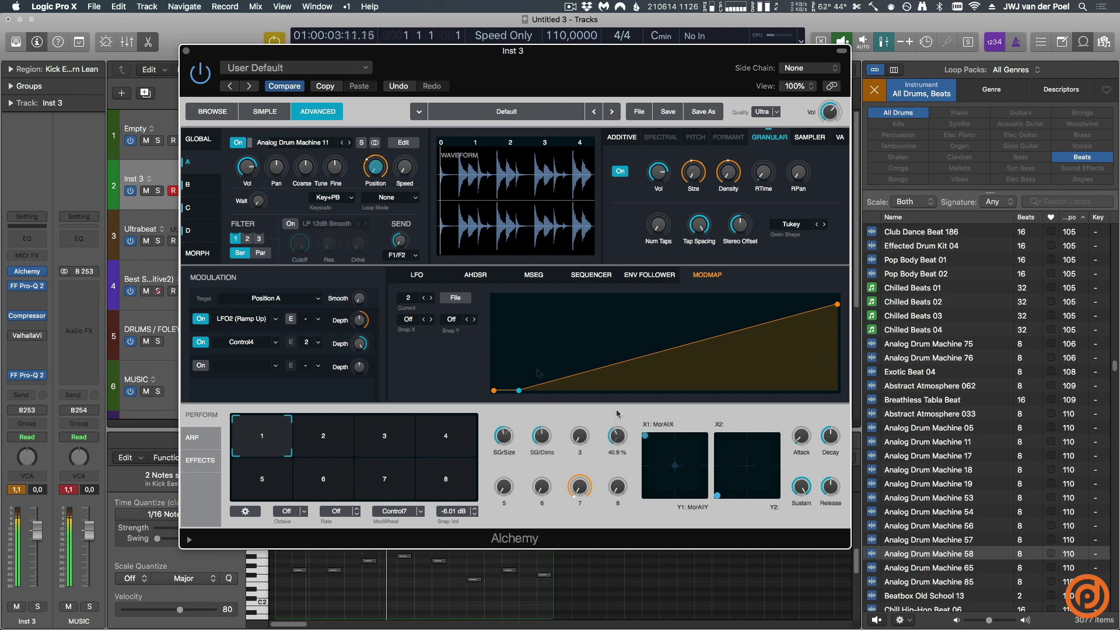
left_click_drag(618, 414, 632, 320)
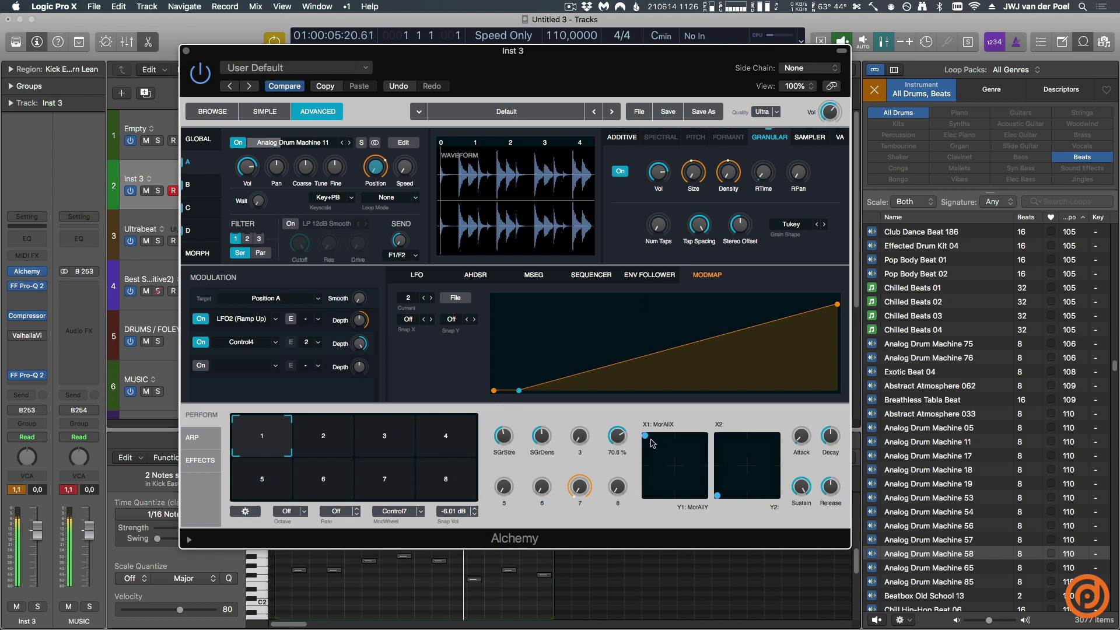
left_click_drag(668, 435, 625, 294)
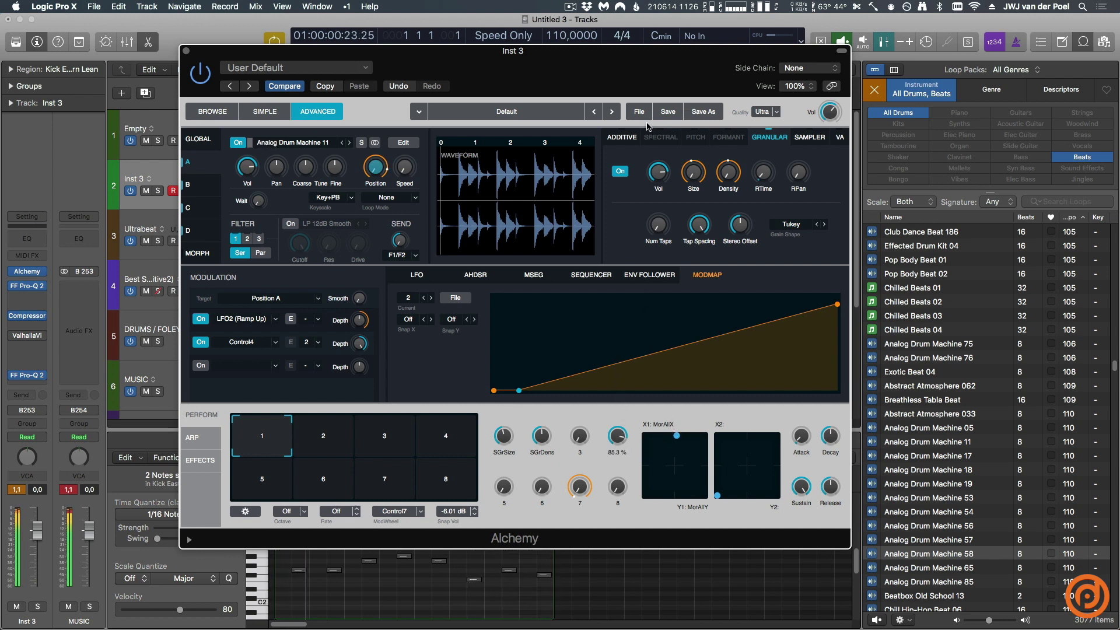
left_click_drag(647, 201, 660, 245)
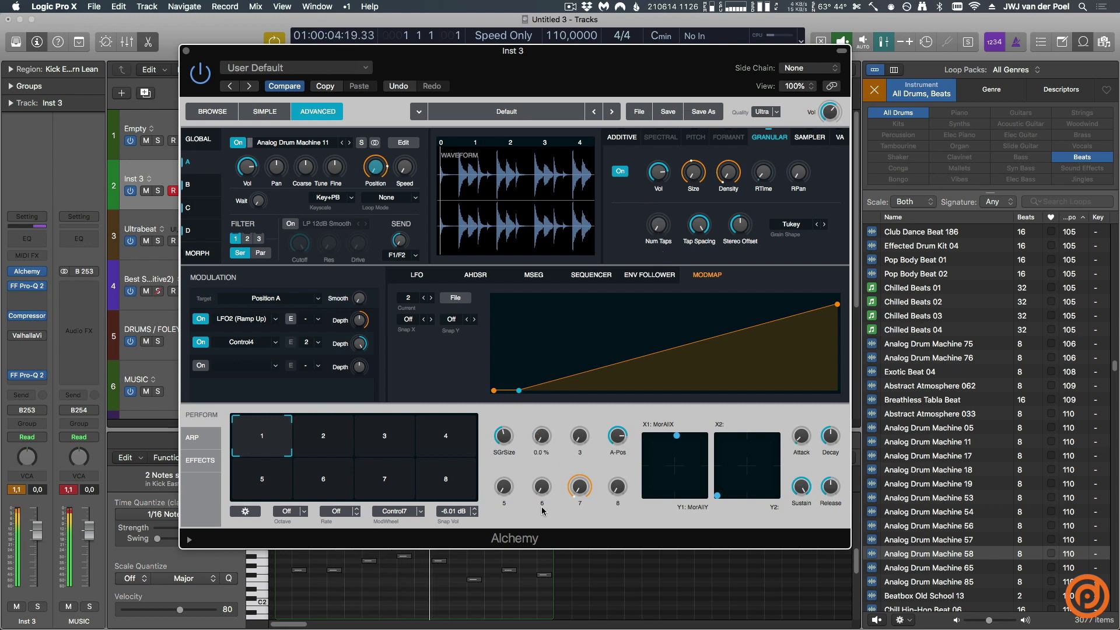
left_click_drag(504, 437, 511, 504)
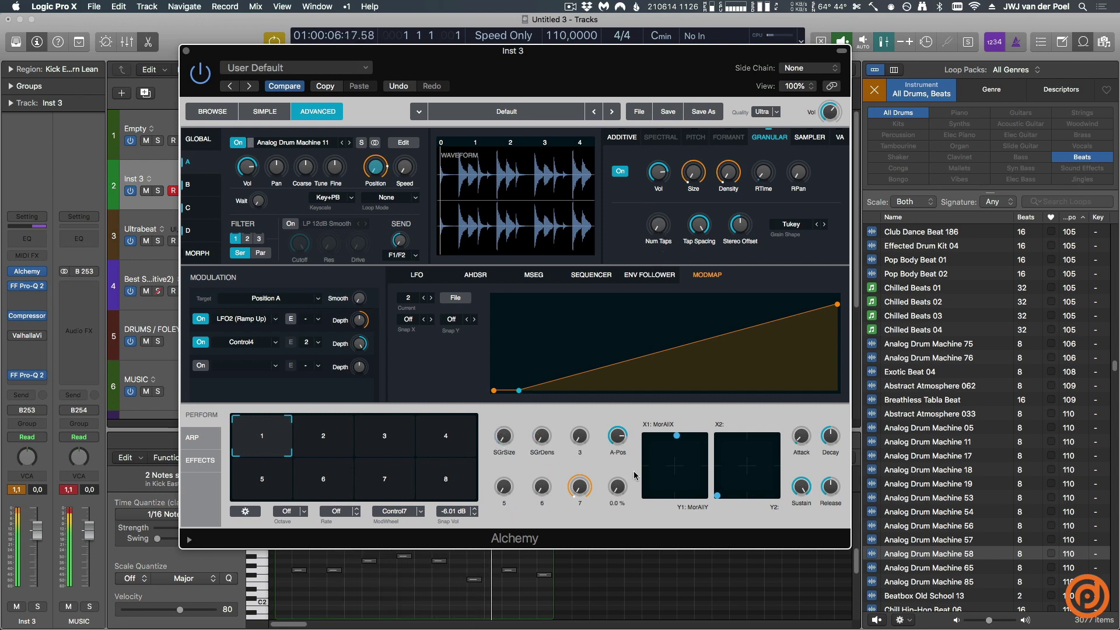
left_click_drag(620, 442, 619, 473)
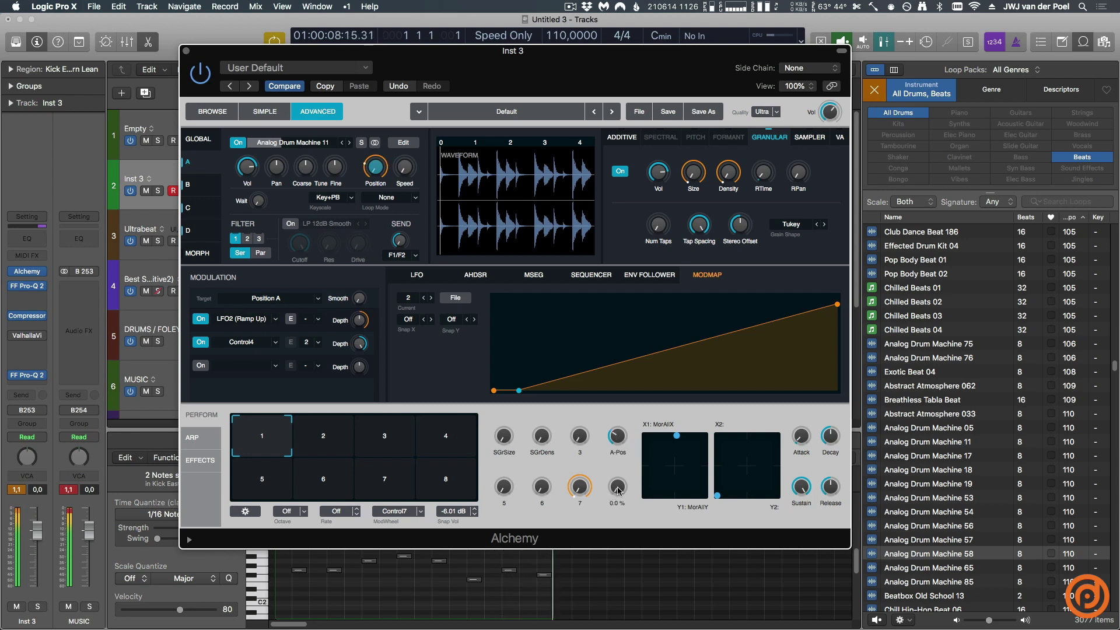
left_click_drag(672, 437, 675, 465)
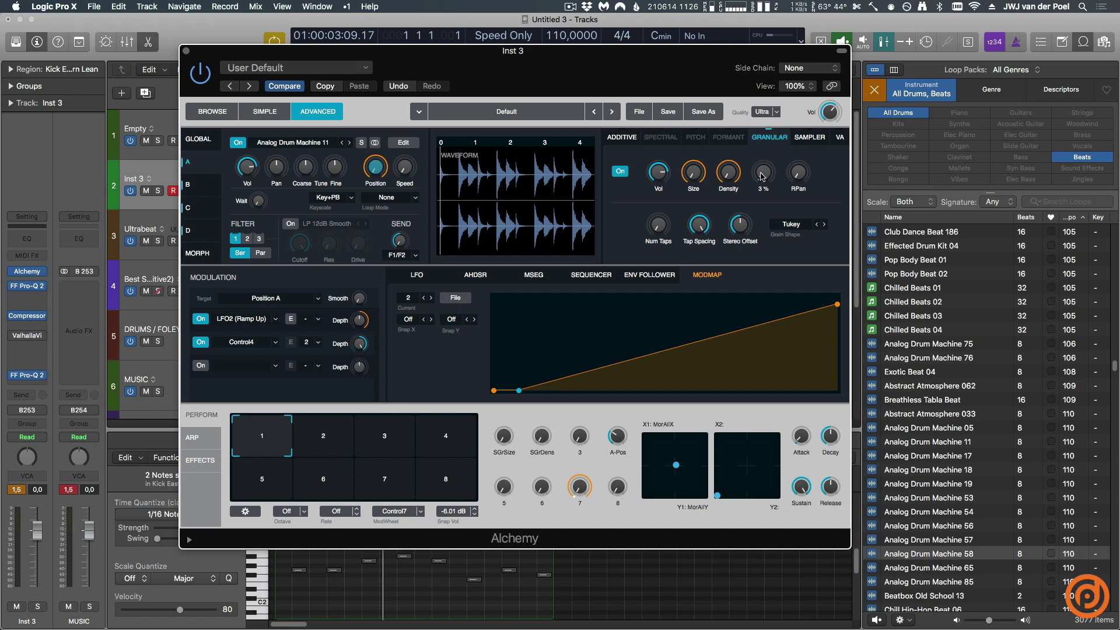
Step: Initialize the Alchemy preset and show the global source overview
left_click(639, 111)
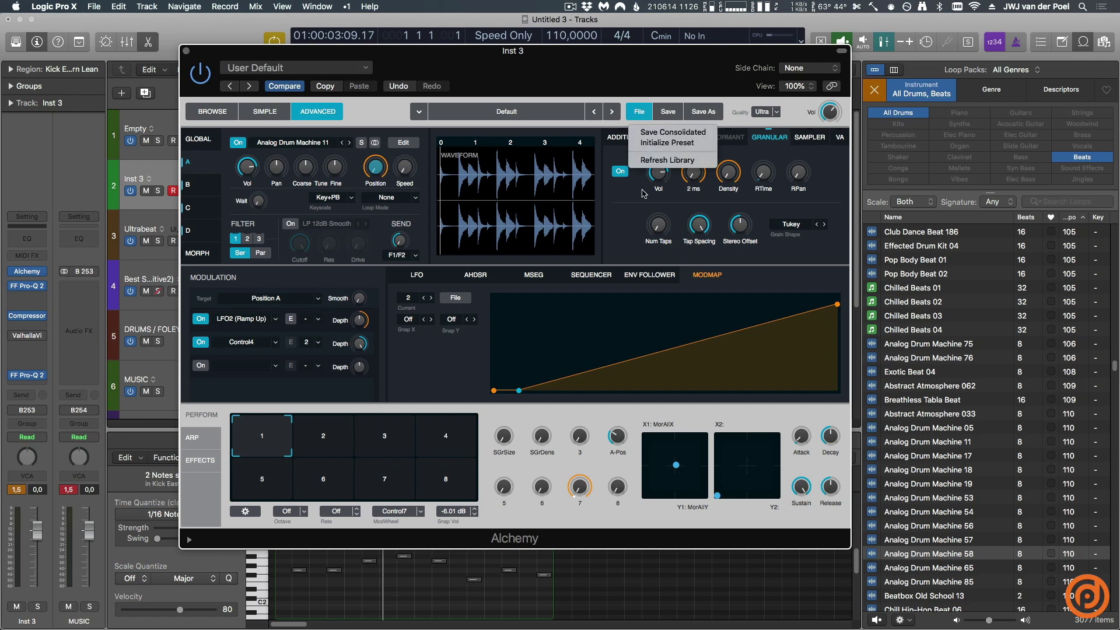
left_click(669, 145)
left_click(195, 141)
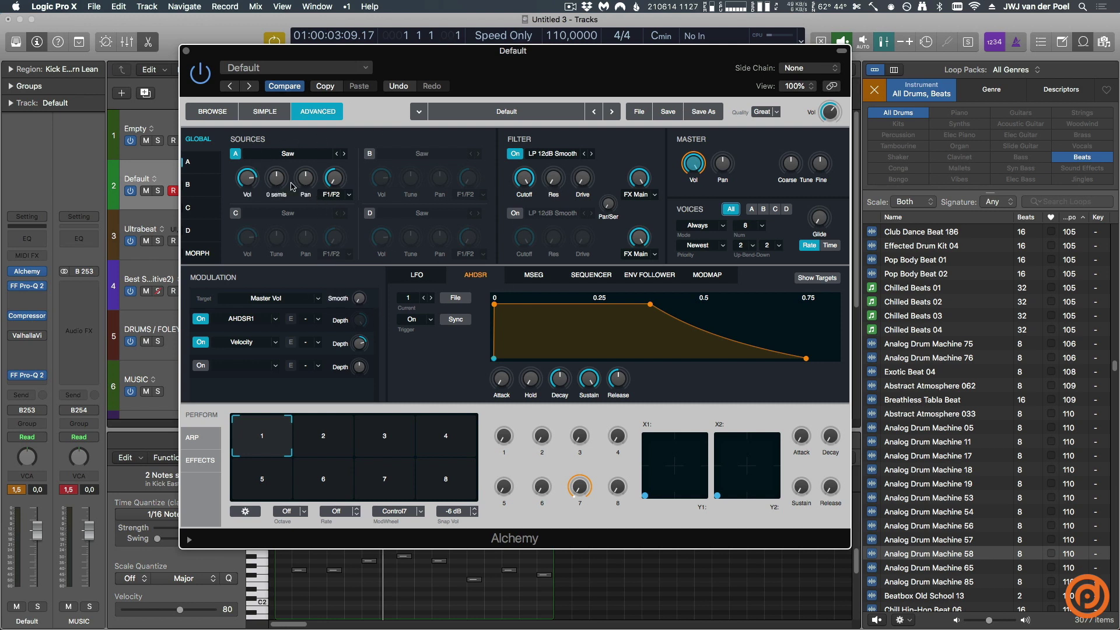
Step: Reposition the Alchemy window beside the loop browser and load the Analog Drum Machine 53 loop into source A
key("super+w")
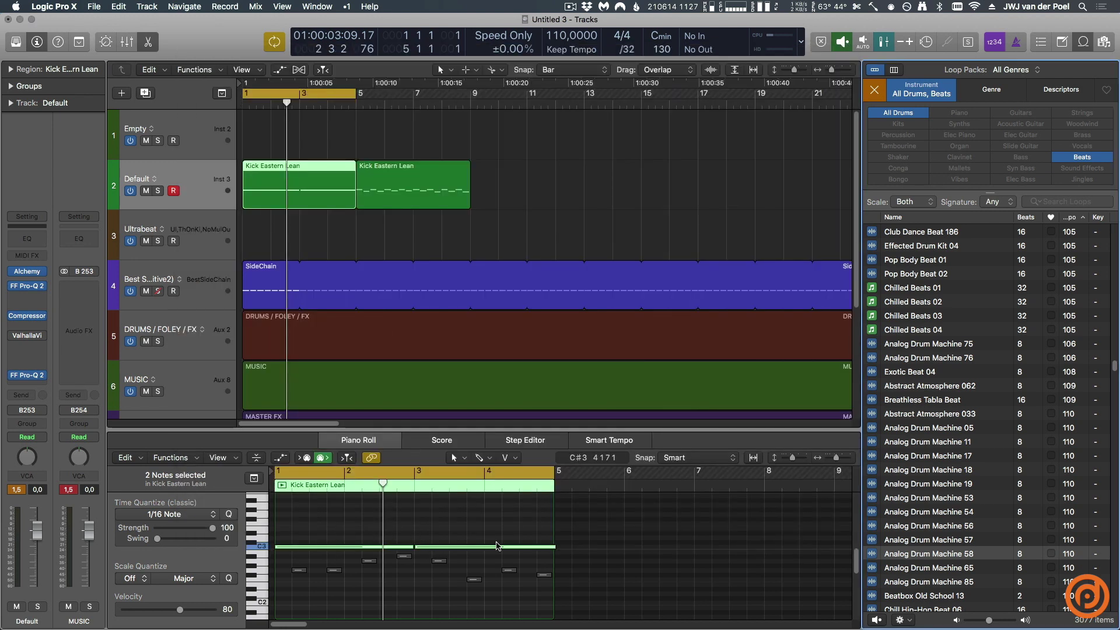
key("v")
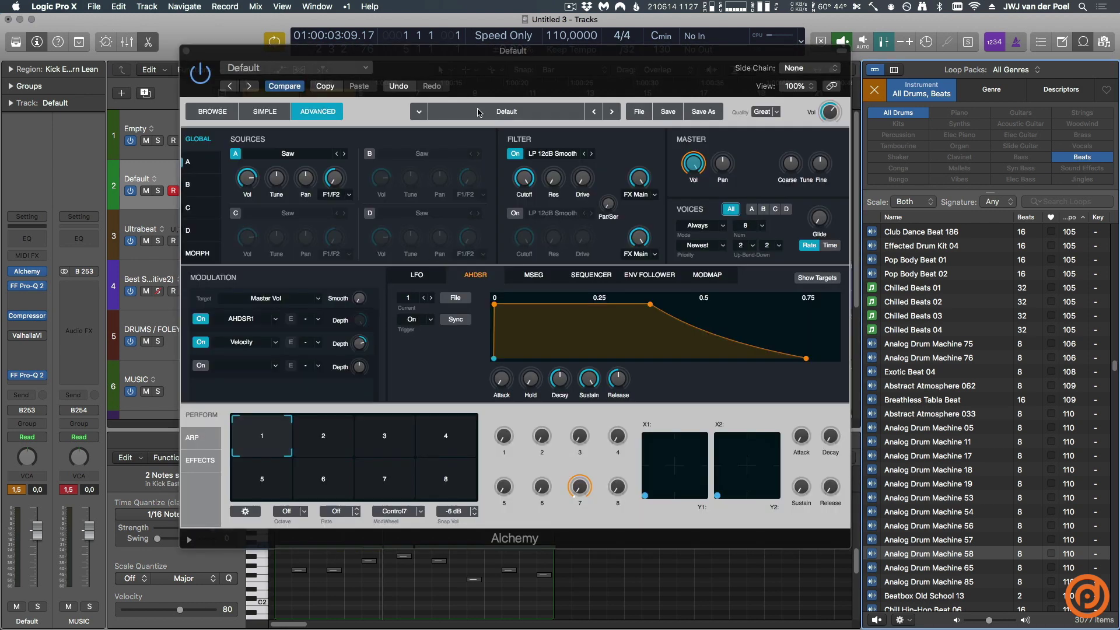
left_click_drag(505, 87, 460, 80)
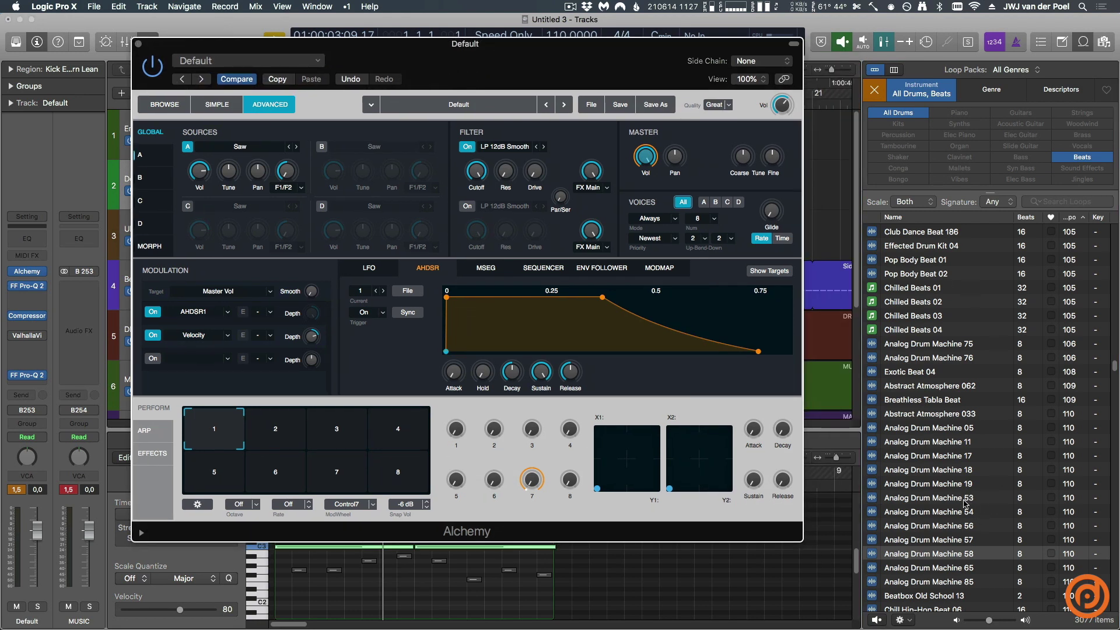
left_click(965, 503)
left_click_drag(966, 503, 225, 175)
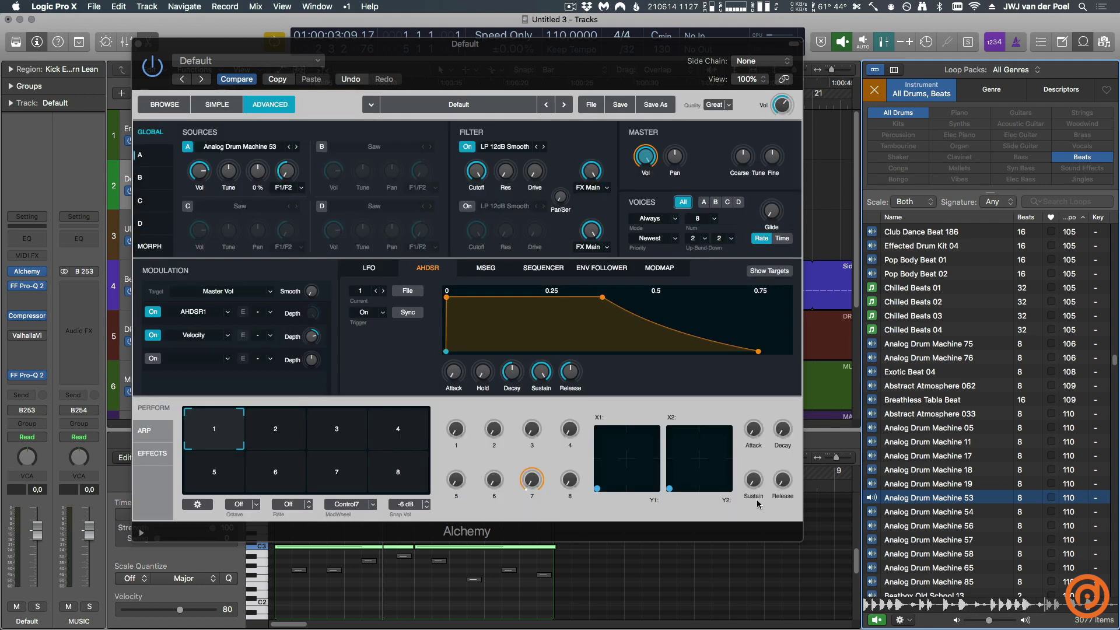
left_click(572, 77)
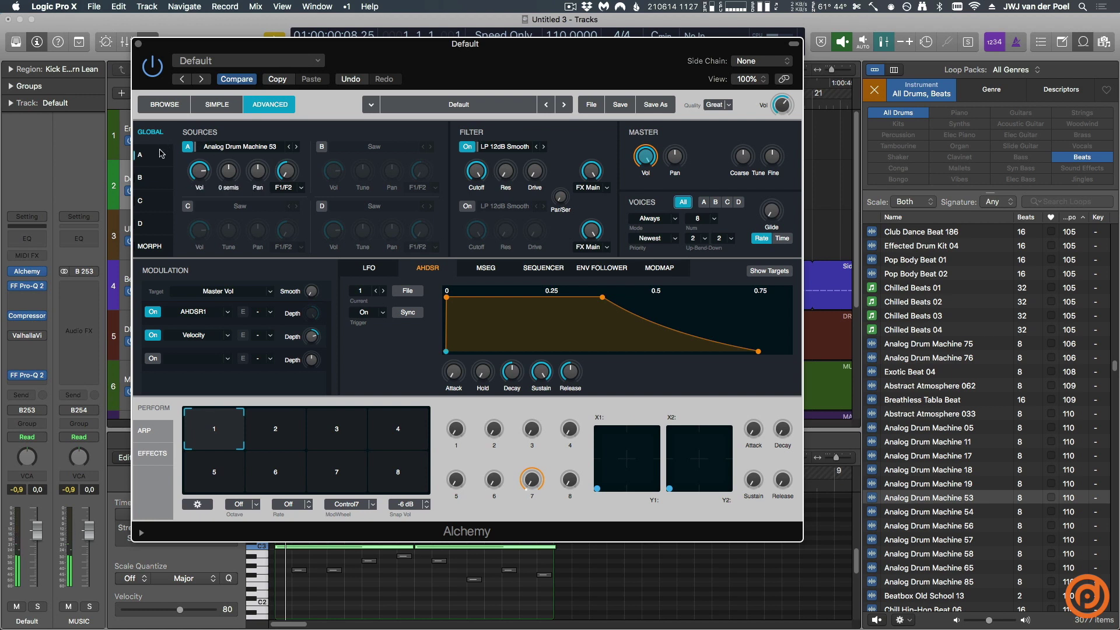
Step: In source A's detailed settings, reduce Speed to 0% and sweep Position during playback
left_click(159, 157)
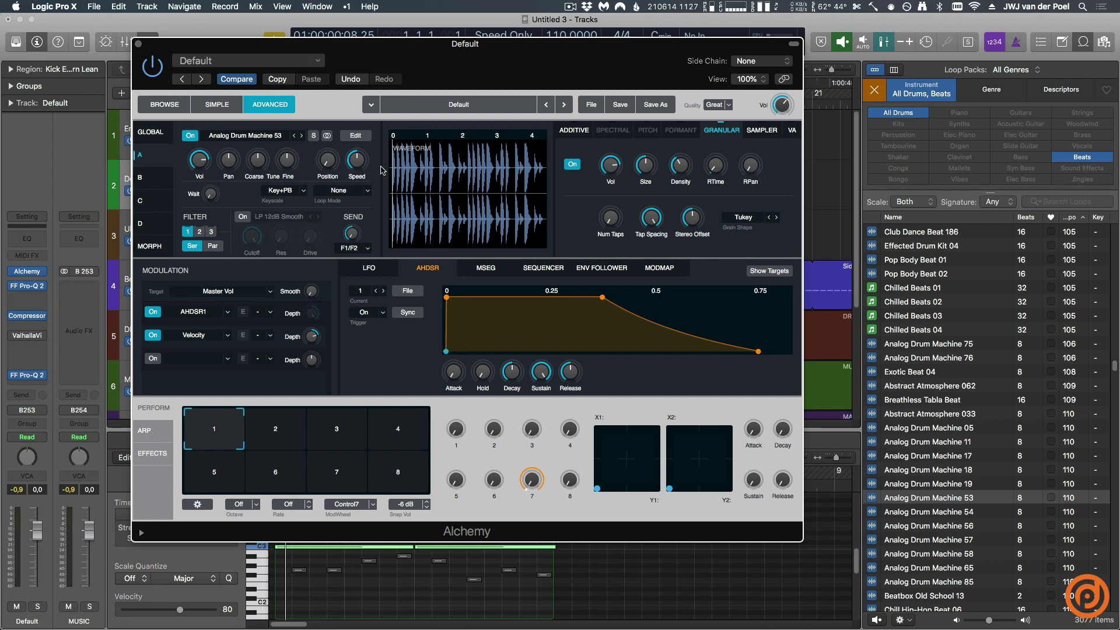
left_click_drag(363, 167, 352, 252)
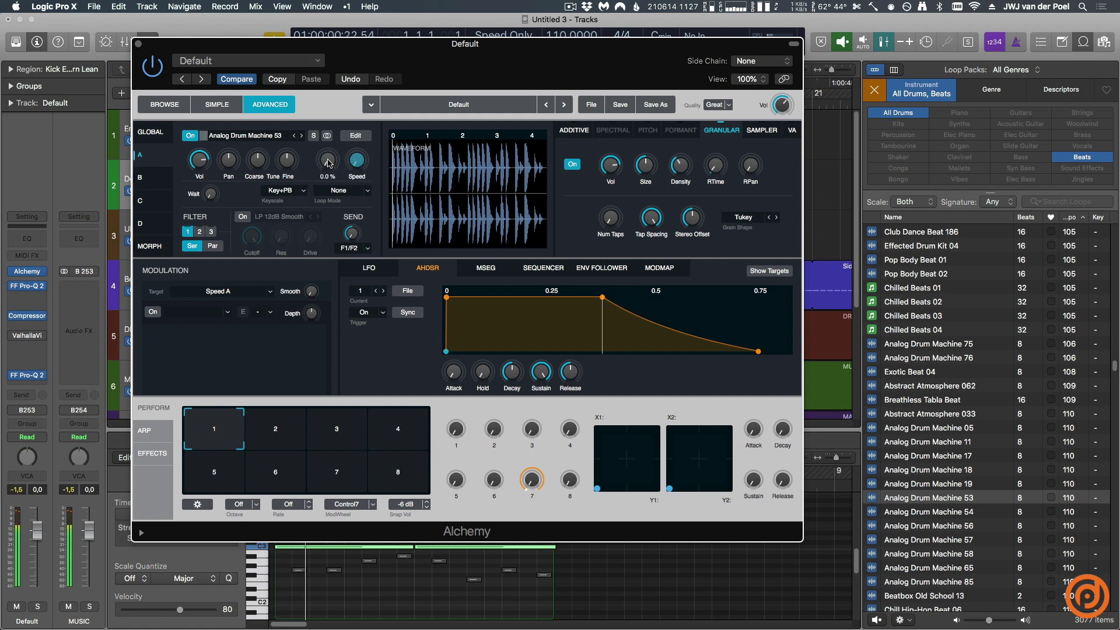
left_click_drag(327, 161, 327, 146)
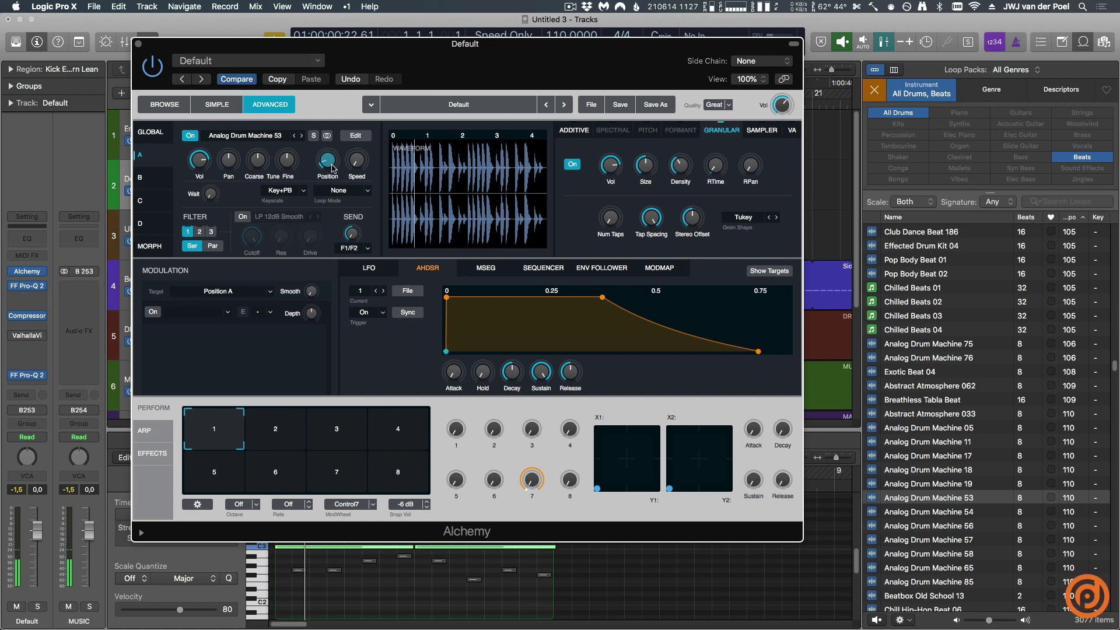
mouse_move(332, 167)
left_mouse_down()
mouse_move(328, 134)
mouse_move(330, 181)
left_mouse_up()
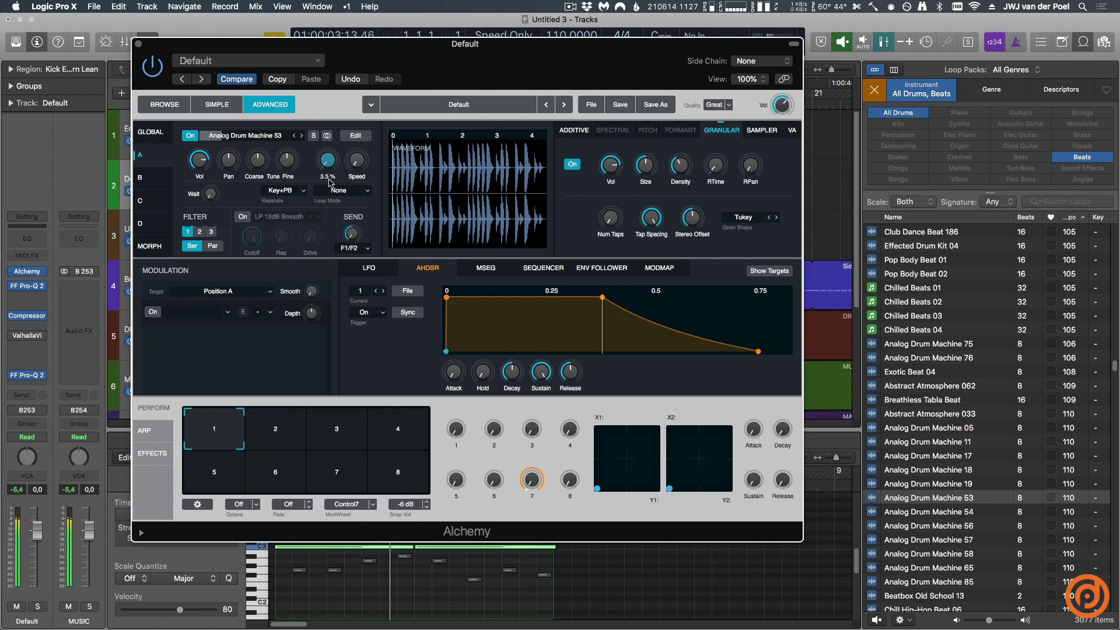
Step: Add a new LFO as modulation for source A's Position and set its depth to 100%
right_click(327, 164)
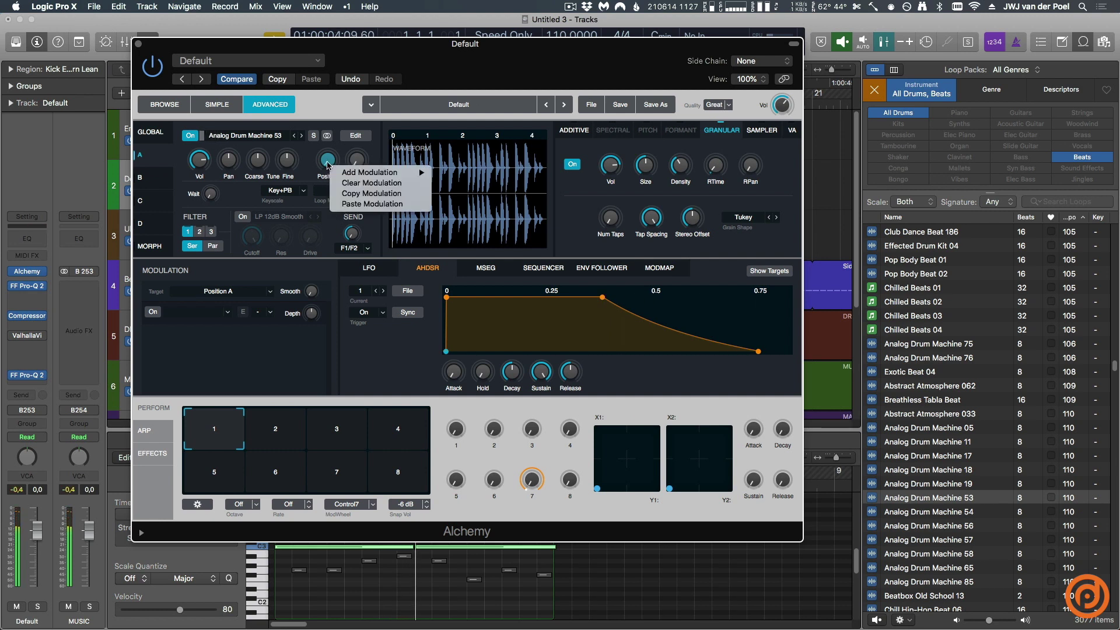
mouse_move(375, 172)
mouse_move(540, 246)
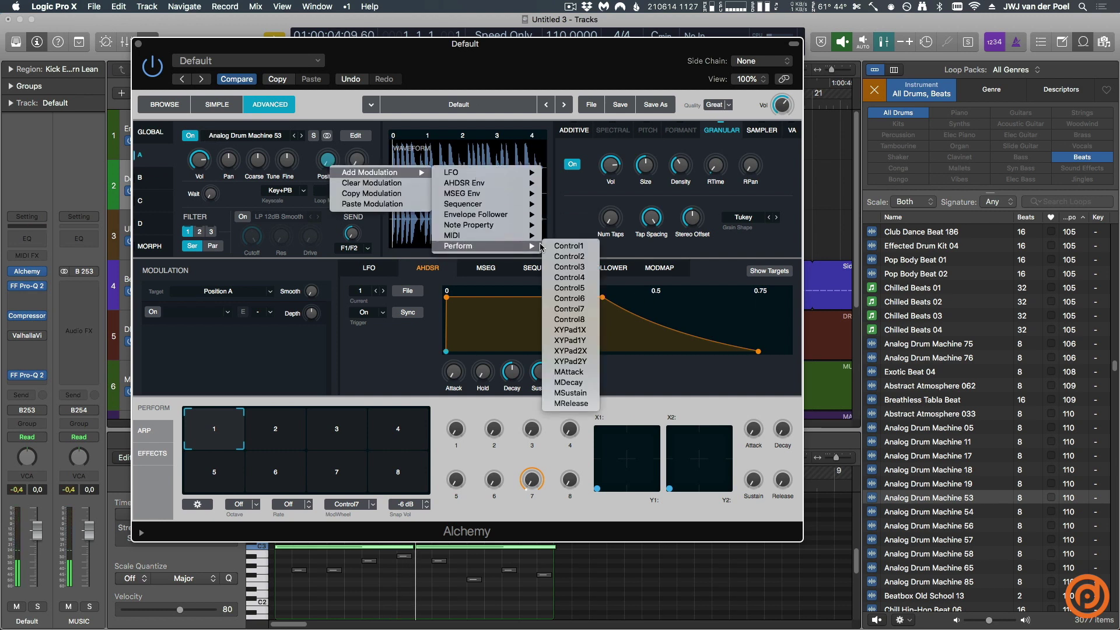
mouse_move(507, 173)
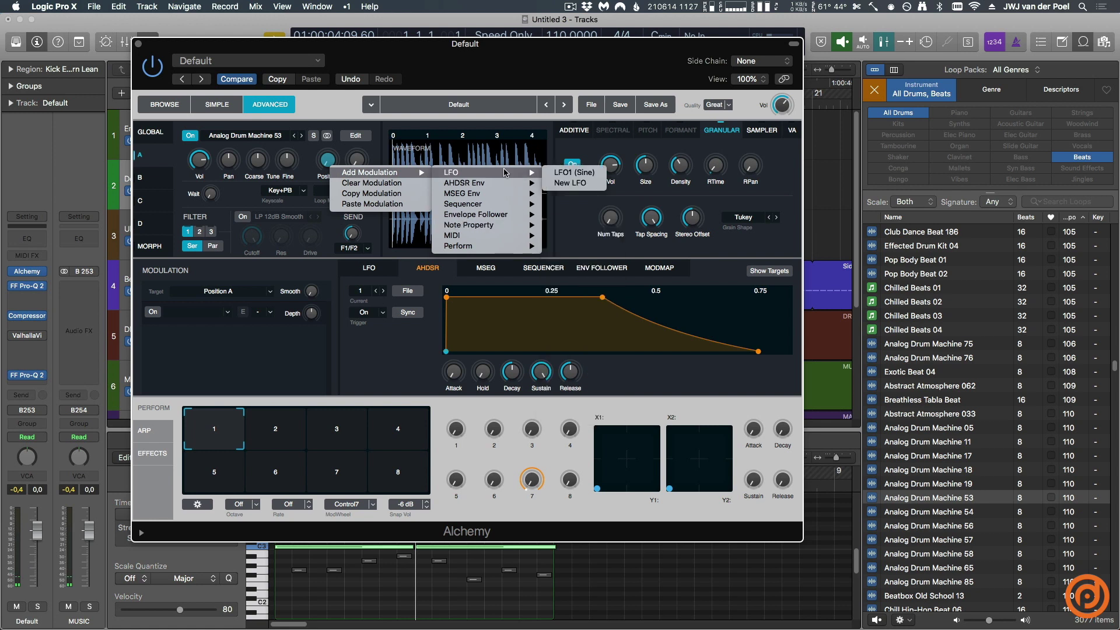
left_click(588, 183)
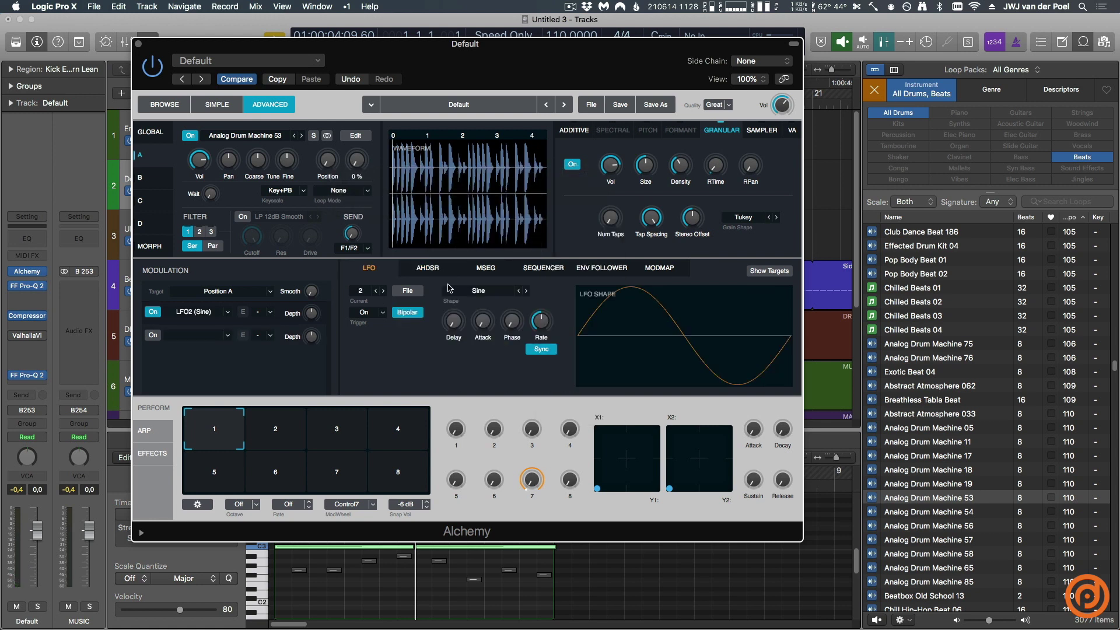
left_click_drag(312, 315, 406, 77)
Step: Turn off Bipolar for LFO 2 and set its shape to the basic Ramp Up
left_click(409, 314)
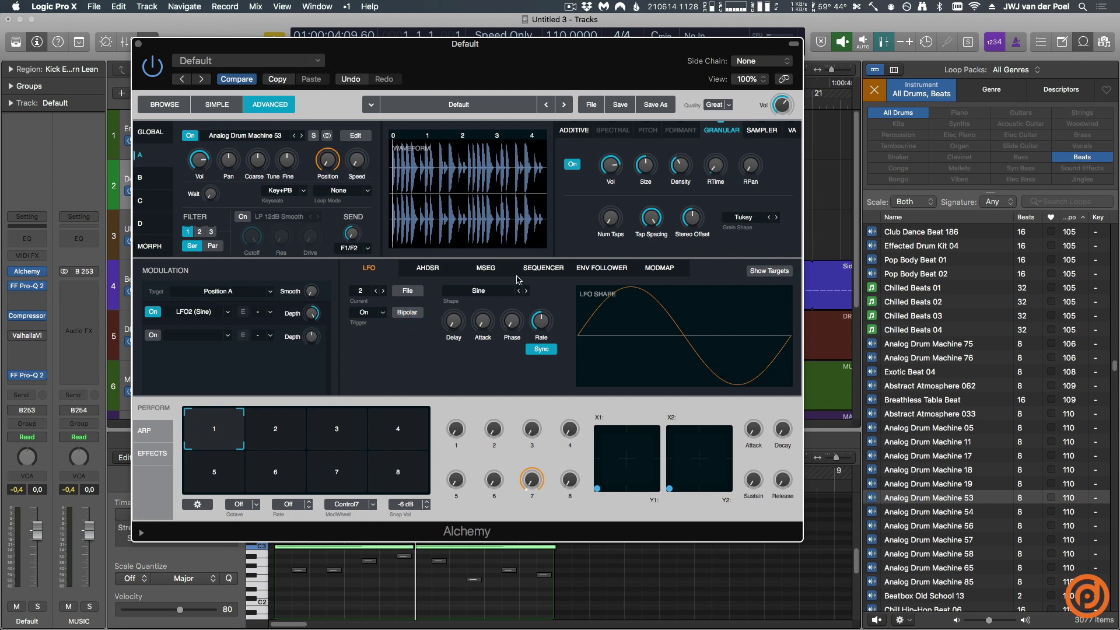
left_click(490, 291)
mouse_move(527, 307)
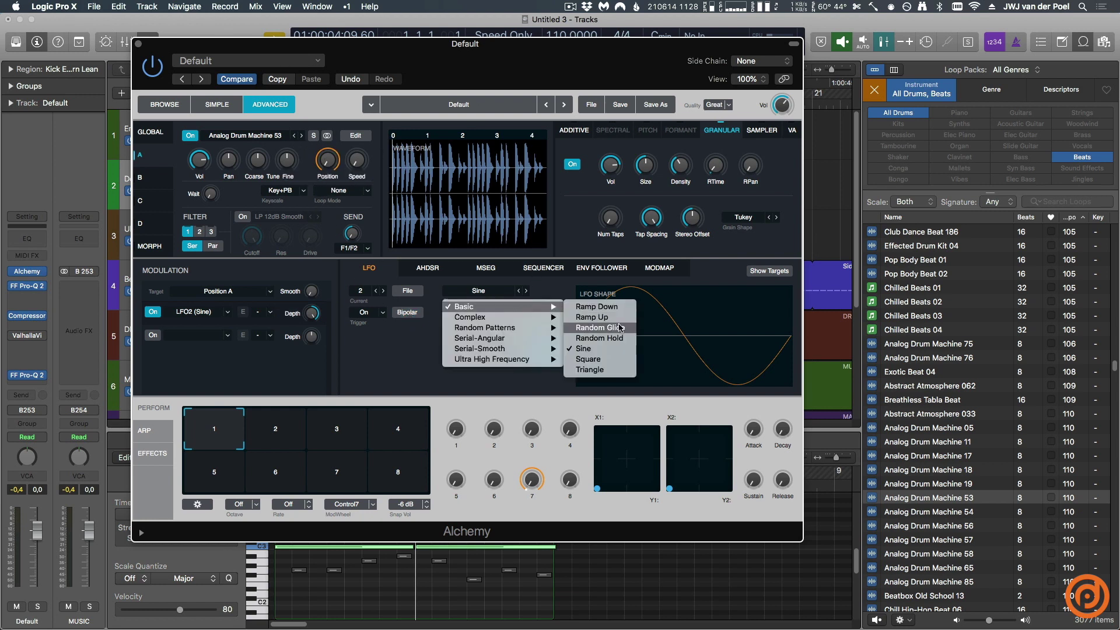
left_click(614, 318)
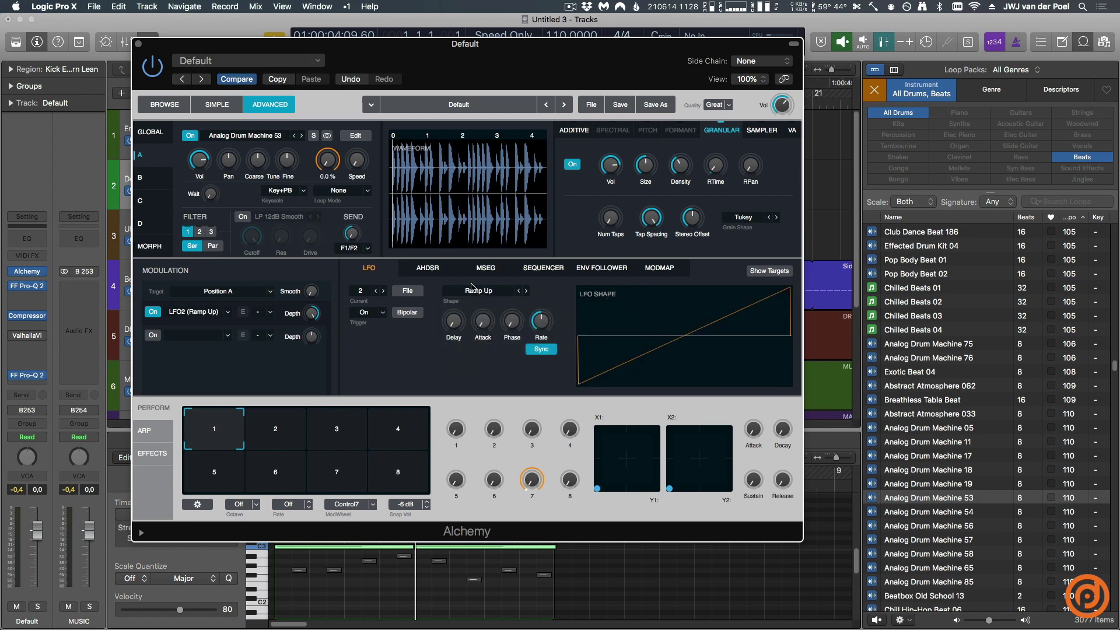
Step: Bring source A's Position down to 0% and slow the tempo-synced rate of LFO 2 during playback
left_click_drag(329, 163, 341, 245)
mouse_move(545, 319)
key("space")
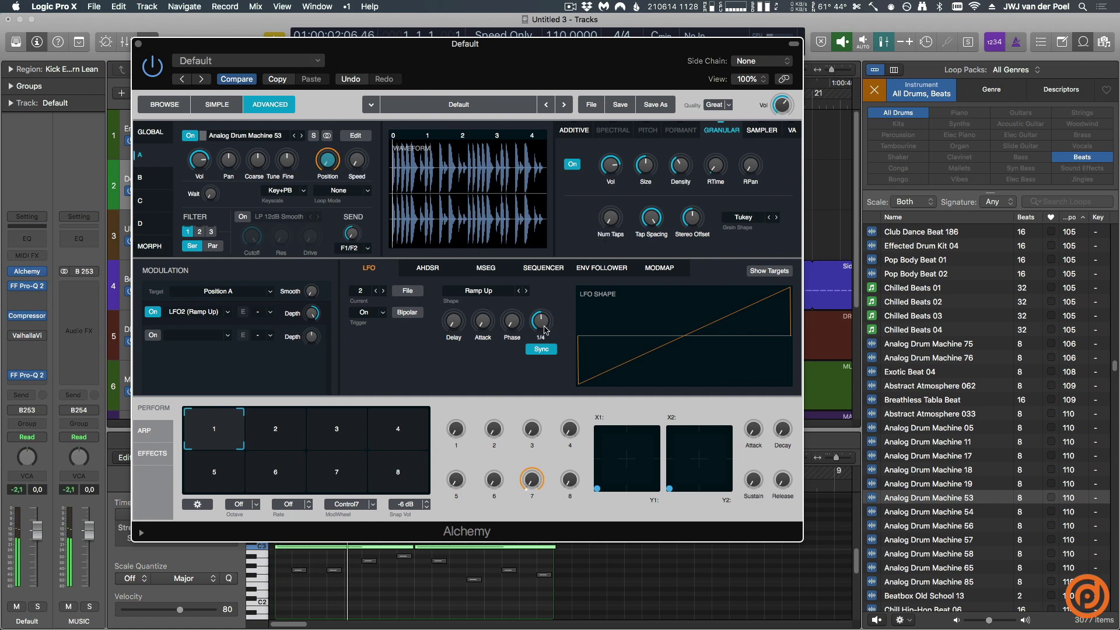
left_click_drag(546, 324, 547, 343)
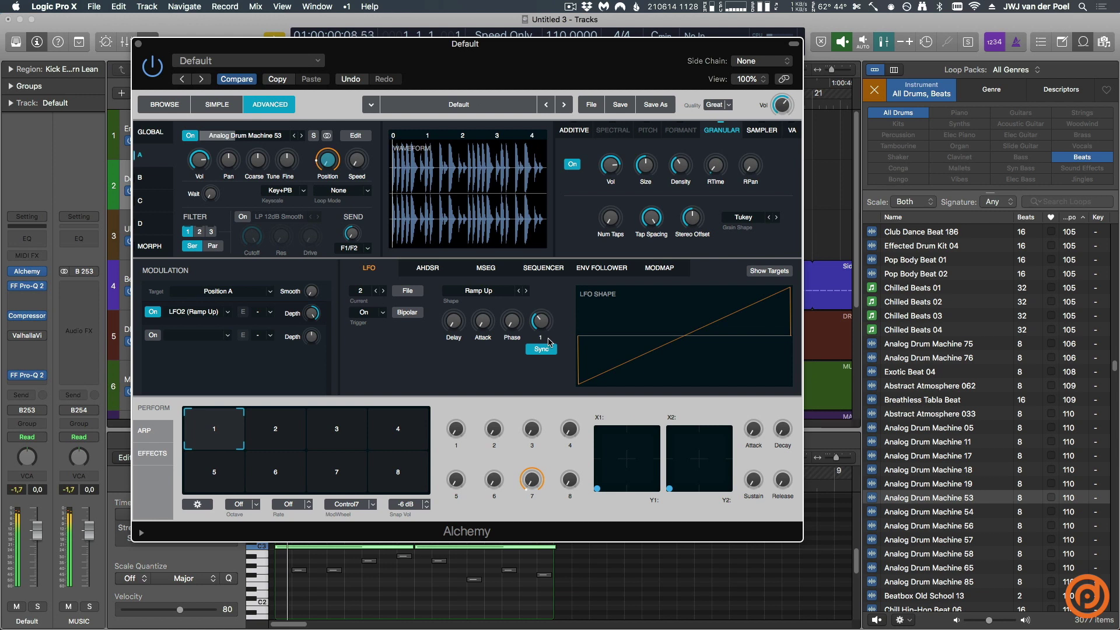
left_click_drag(547, 343, 546, 350)
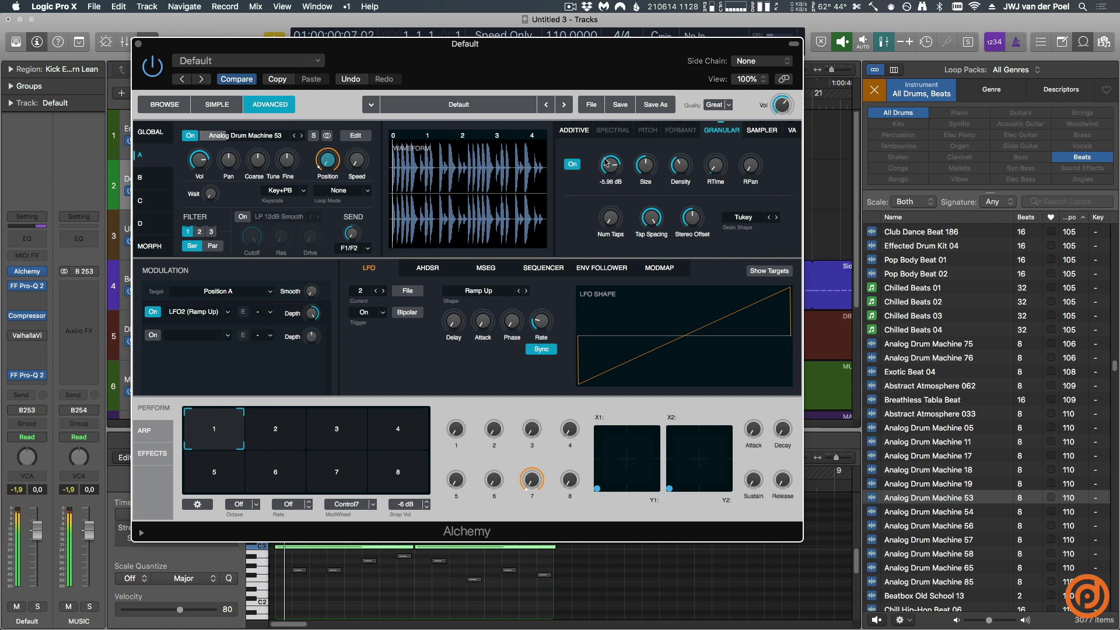
left_click(680, 165)
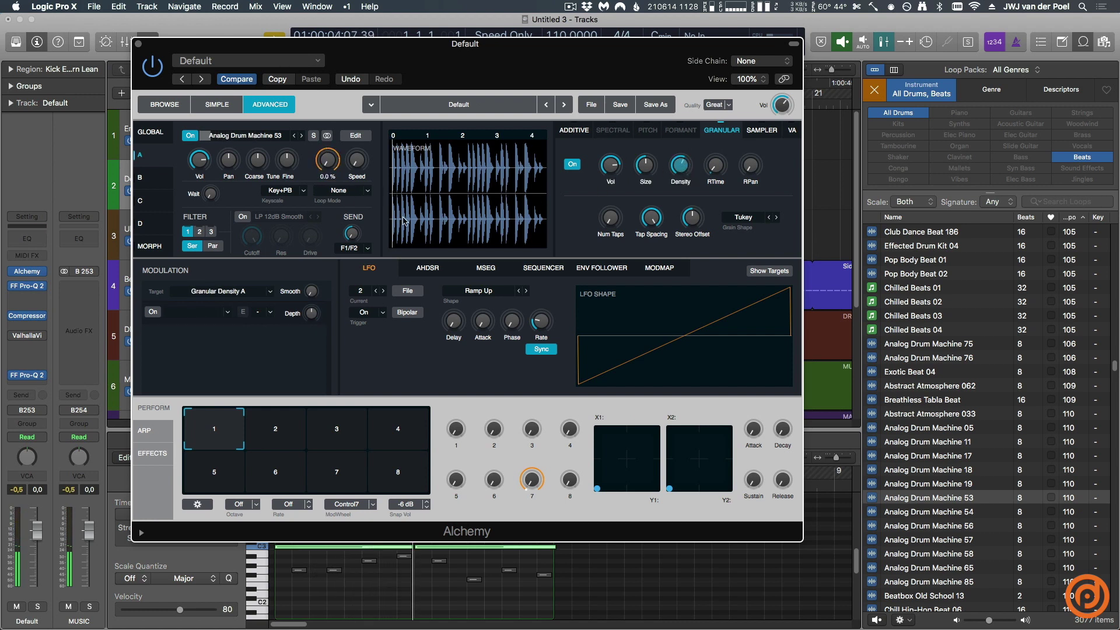
Step: Reset the LFO2 depth on source A's Position and modulate that depth with the Control4 perform knob at 100%
left_click(330, 166)
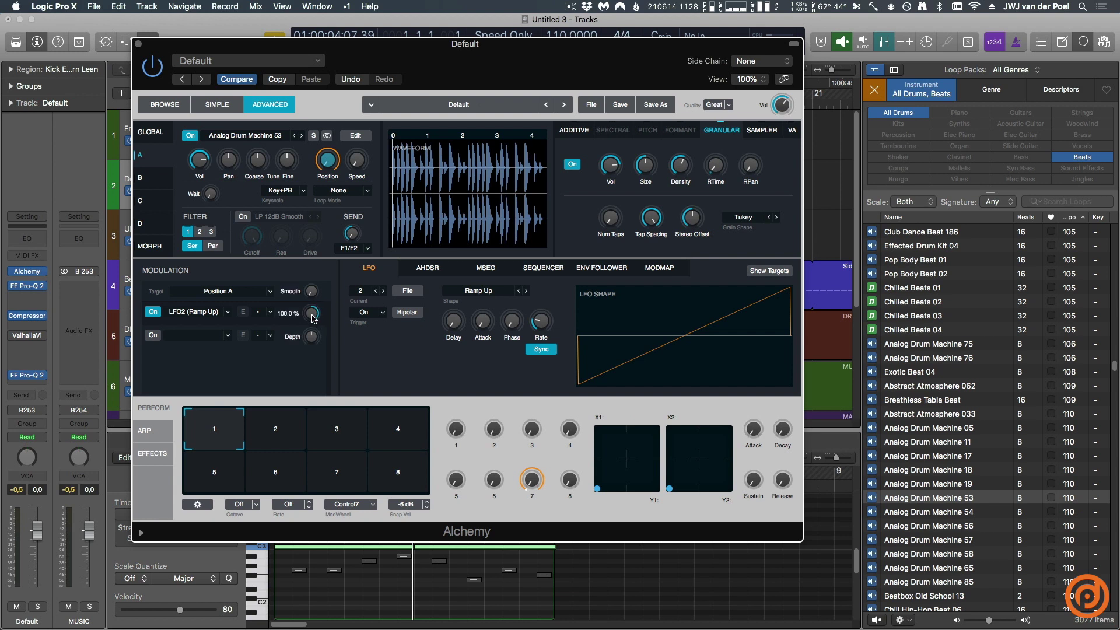
left_click(312, 315, "alt")
right_click(312, 317)
mouse_move(356, 324)
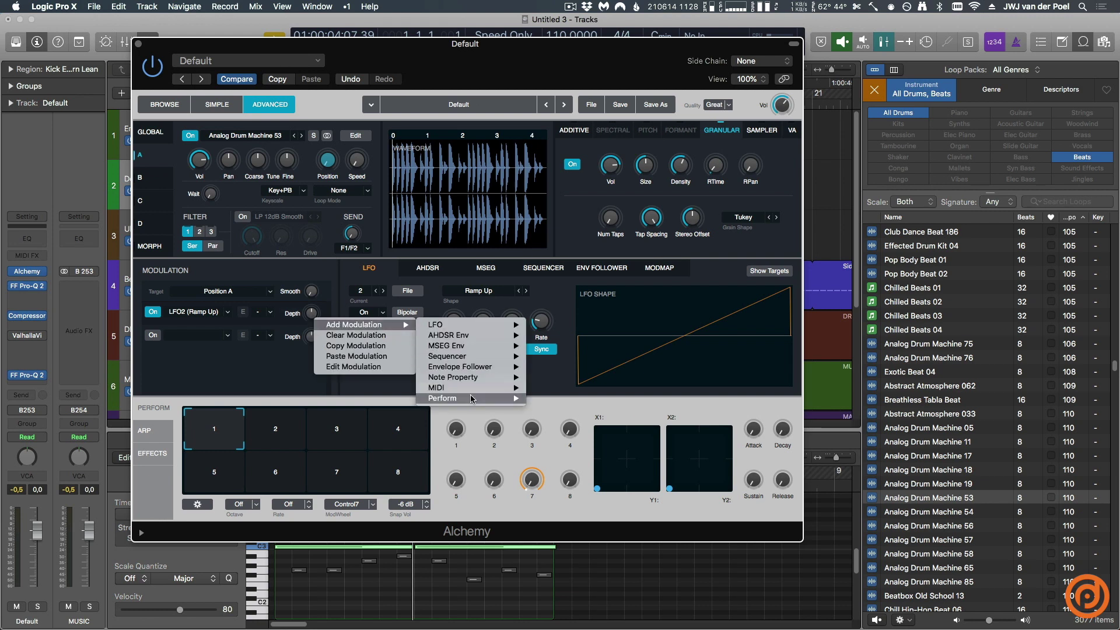
mouse_move(449, 387)
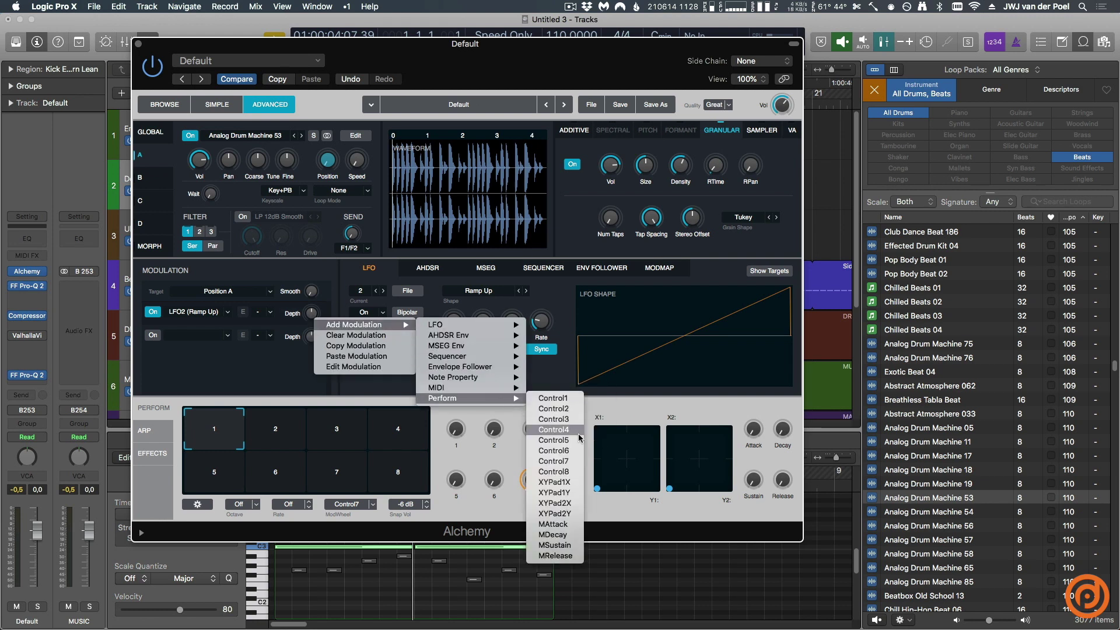
left_click(580, 438)
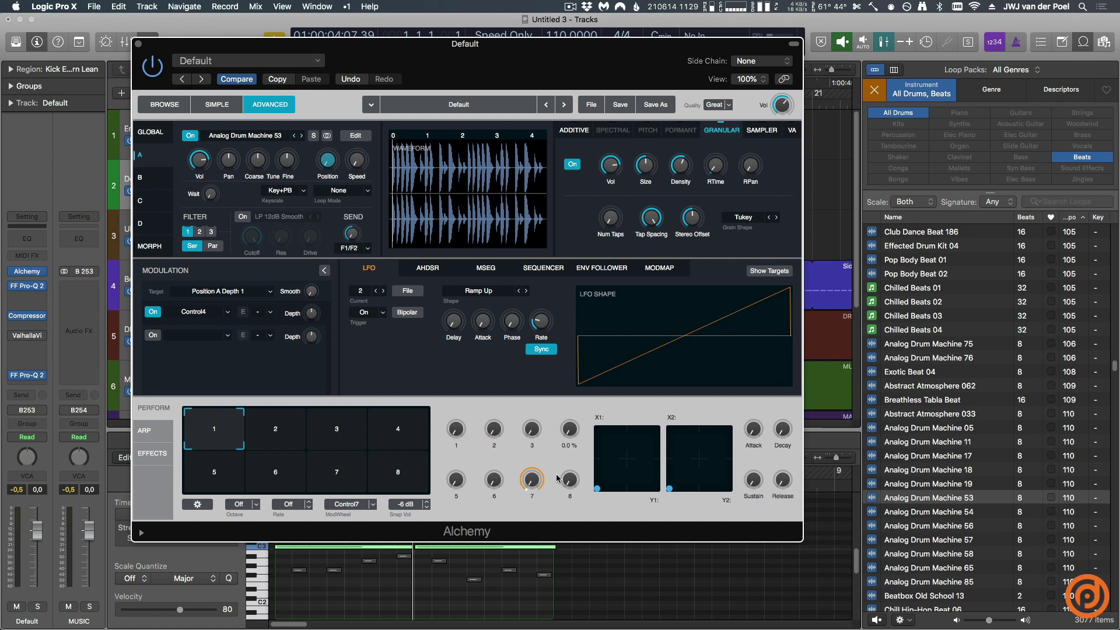
left_click_drag(314, 315, 315, 257)
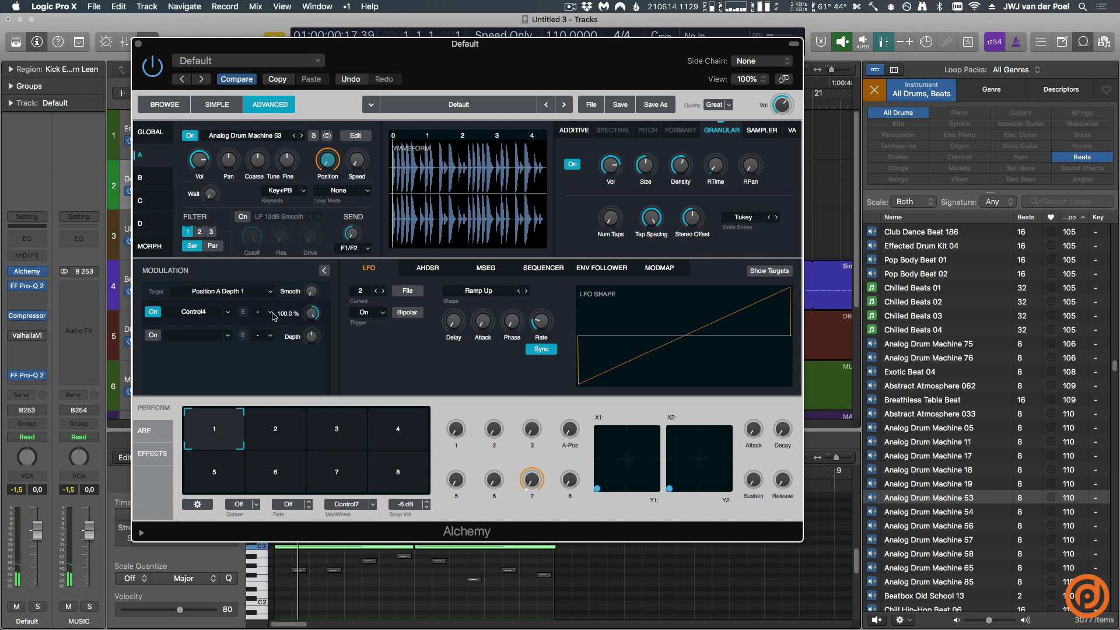
Step: Assign a new ModMap to the Control4 modulation of the Position LFO's depth
mouse_move(571, 434)
left_click(272, 314)
left_click(295, 347)
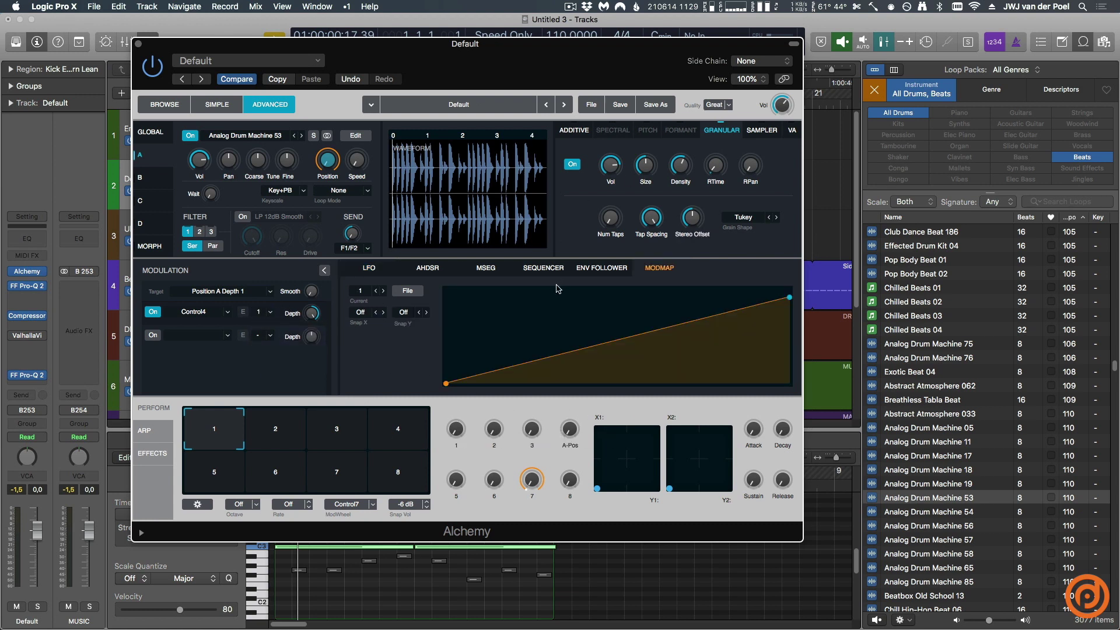
Step: Reshape ModMap 1 to start at maximum, fall to zero at a new node near the start, and stay at zero
left_click_drag(443, 383, 446, 297)
left_click(481, 368)
left_click_drag(482, 368, 464, 383)
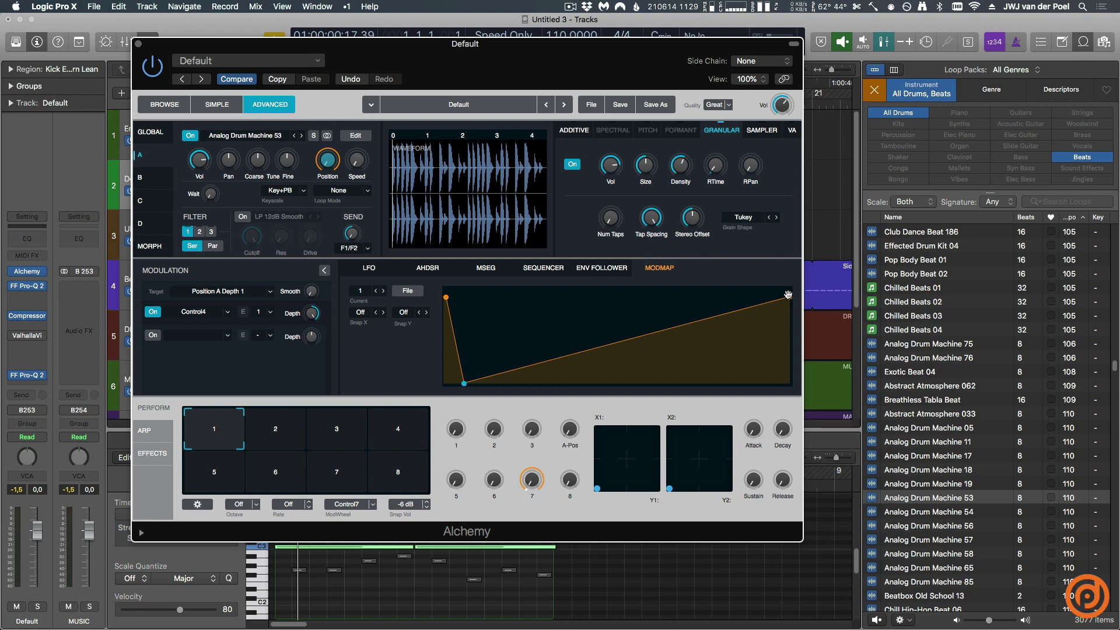
left_click_drag(787, 295, 790, 383)
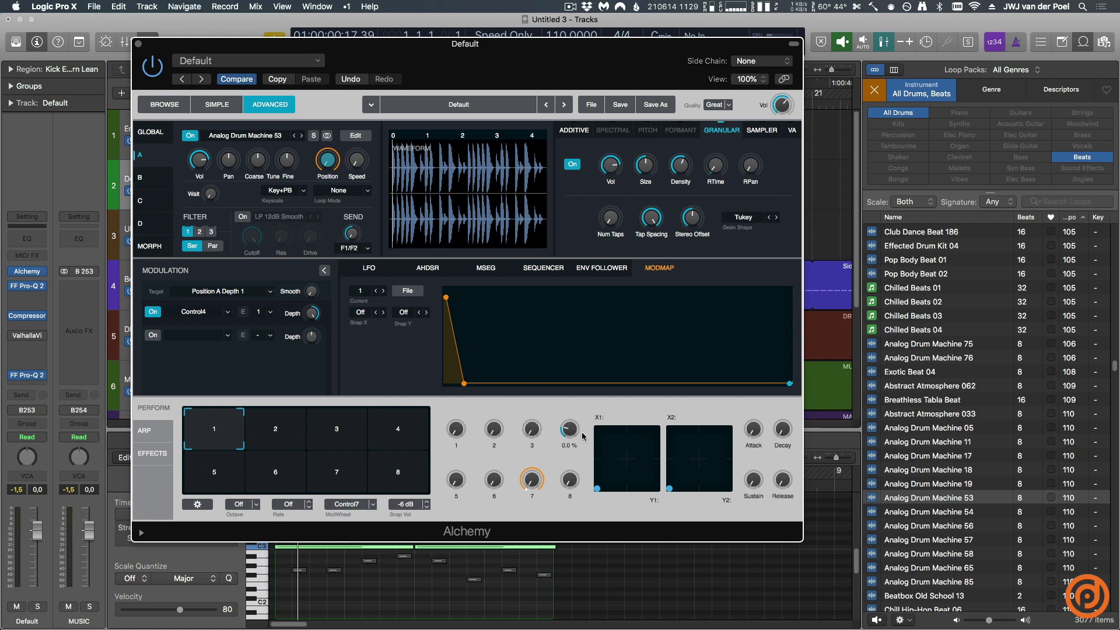
Step: Play the loop and adjust the A-Pos perform knob to hear how the new ModMap curve responds
left_click_drag(572, 444, 576, 434)
key("space")
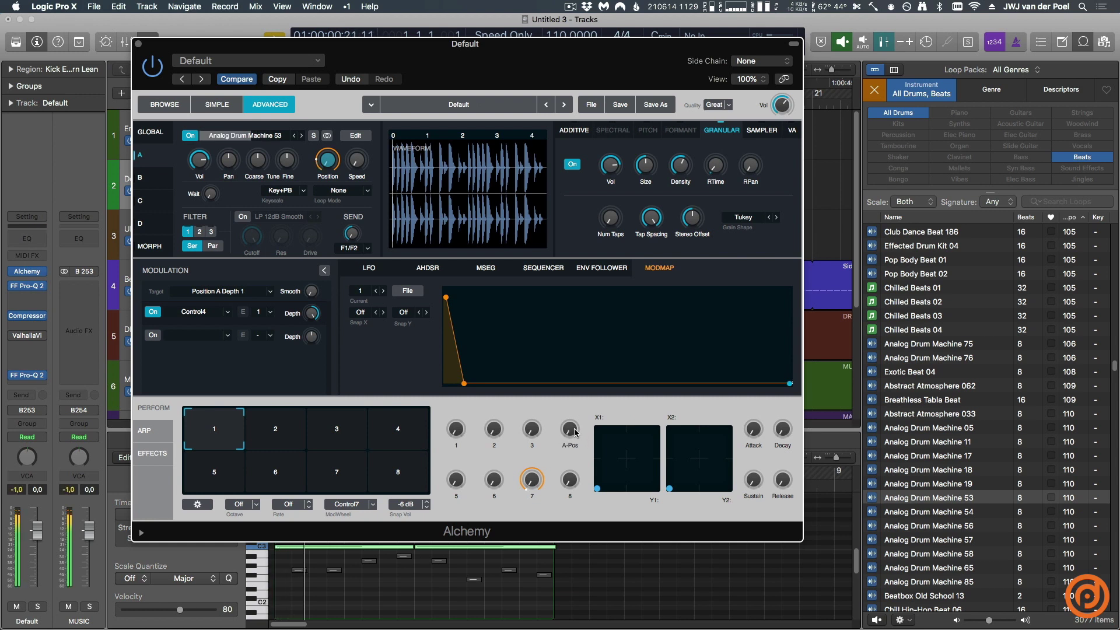
mouse_move(569, 431)
left_mouse_down()
mouse_move(573, 417)
mouse_move(569, 431)
left_mouse_up()
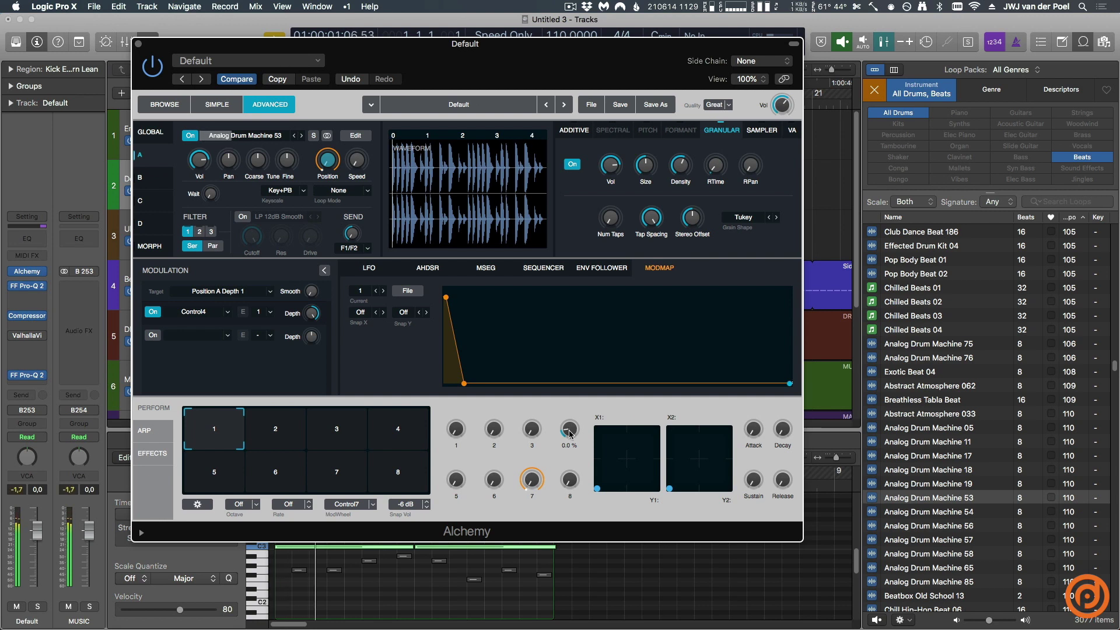
left_click_drag(572, 445, 575, 454)
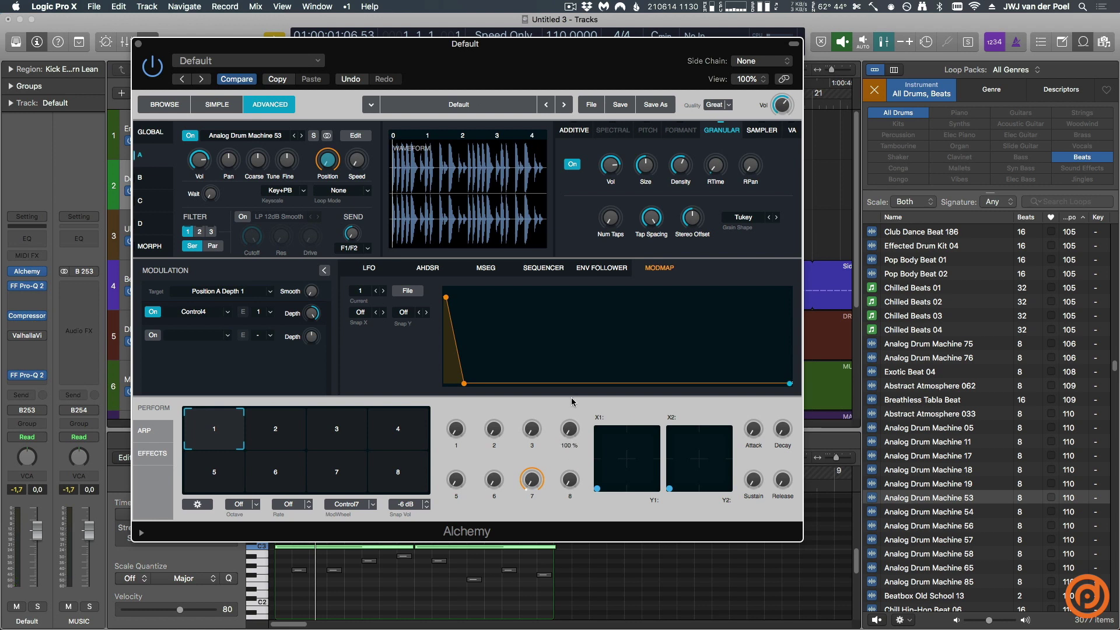
Step: Add the Control4 perform knob as a second modulator of source A's Position
left_click(328, 161)
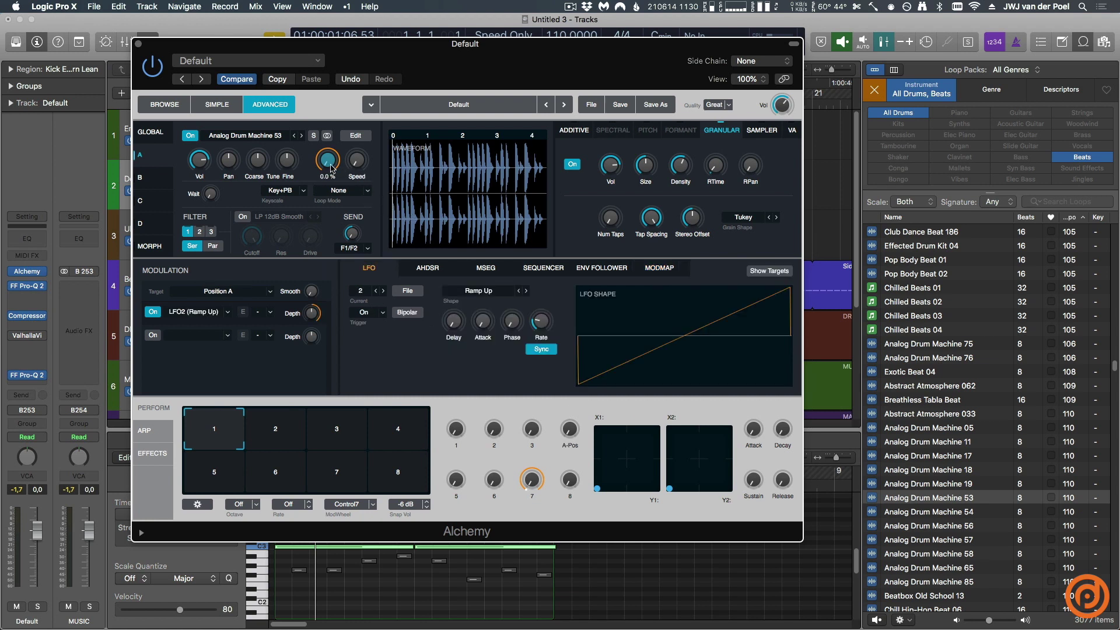
left_click(227, 336)
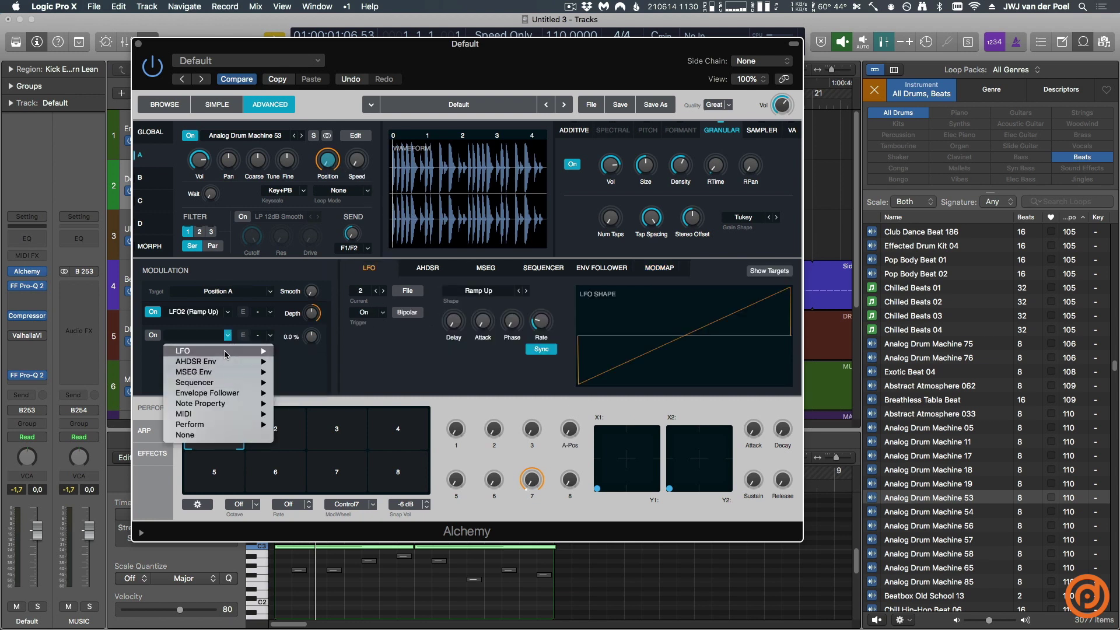
mouse_move(224, 351)
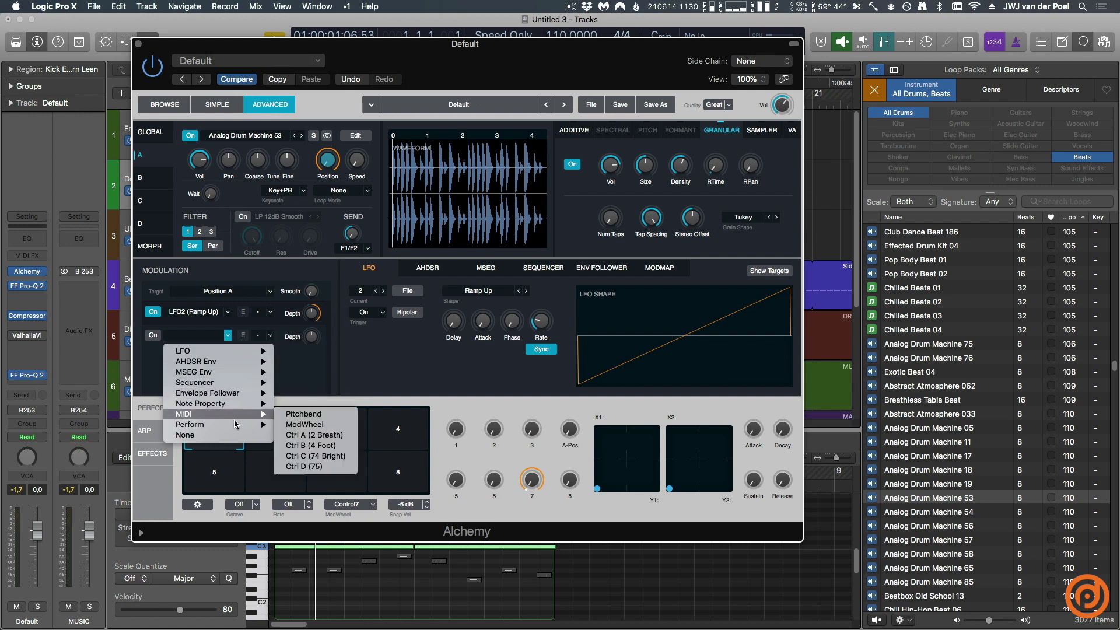
mouse_move(236, 424)
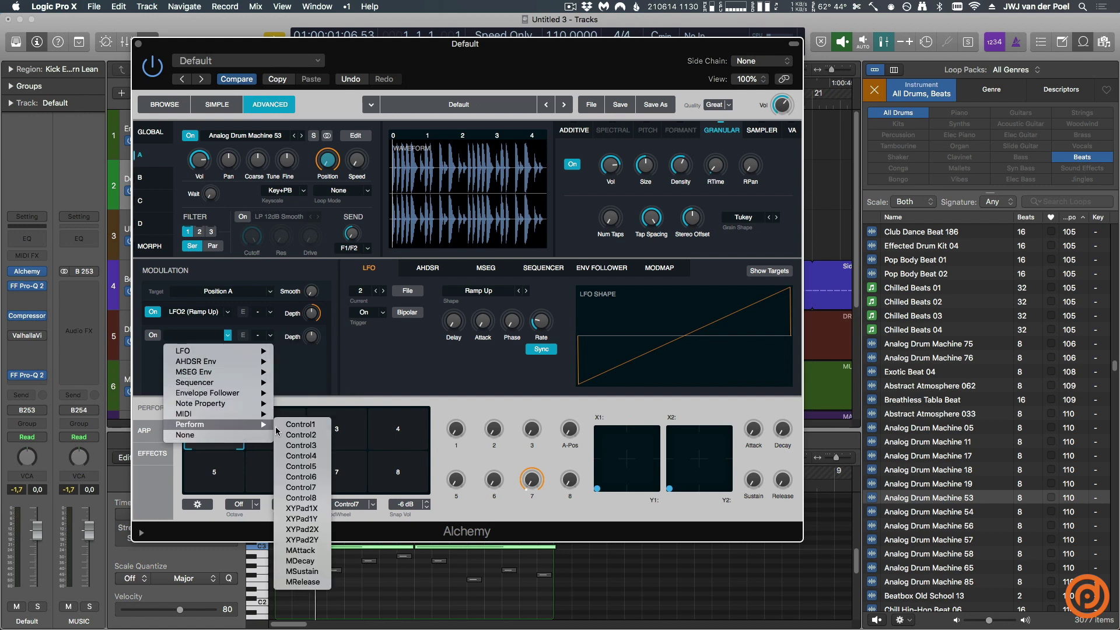
left_click(323, 457)
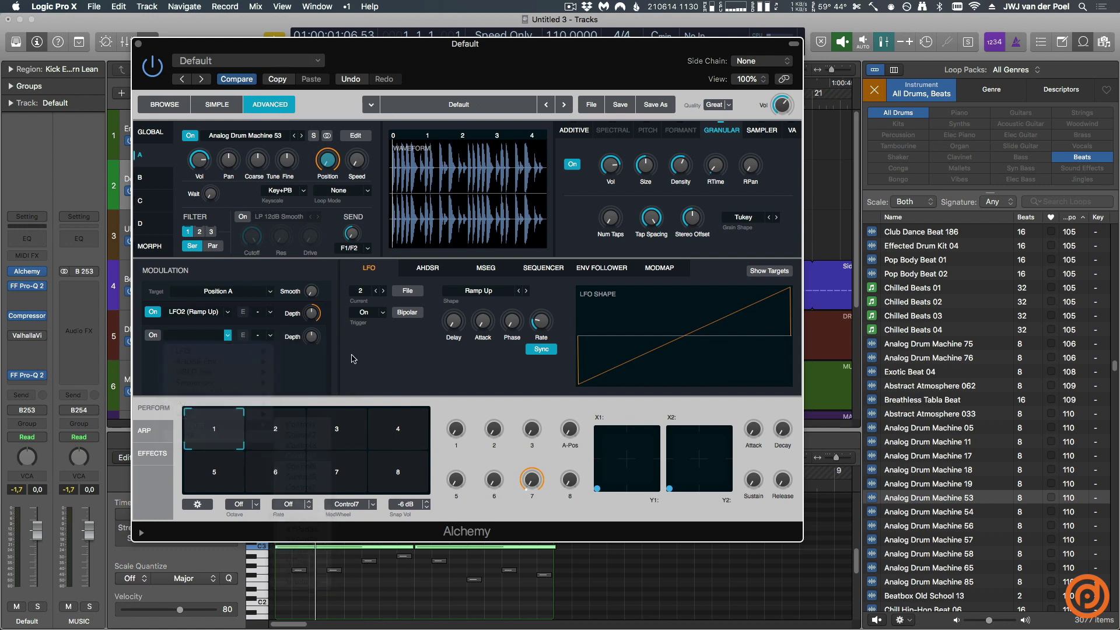
Step: Give Position's Control4 modulation a new ModMap that stays at zero until a node near the start and ramps to maximum
left_click(270, 336)
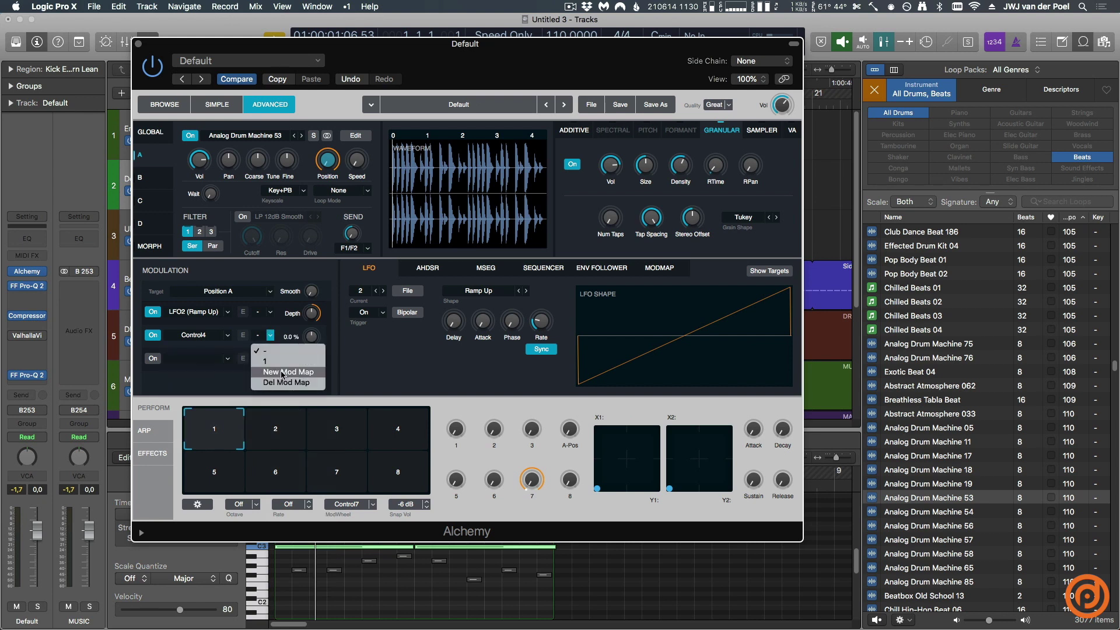
left_click(294, 384)
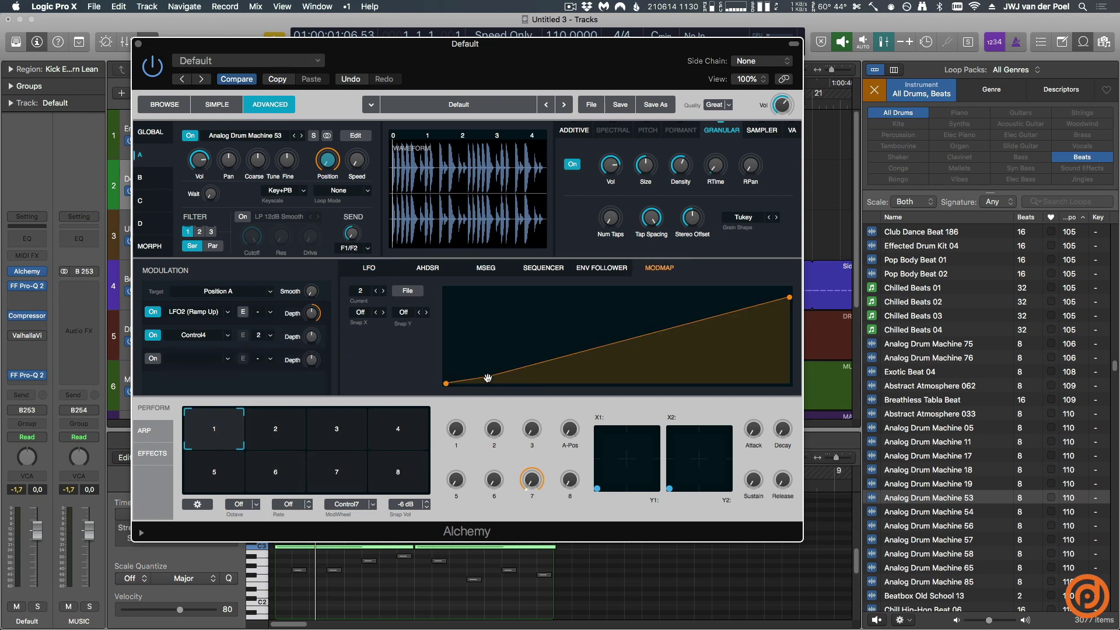
left_click_drag(494, 377, 493, 400)
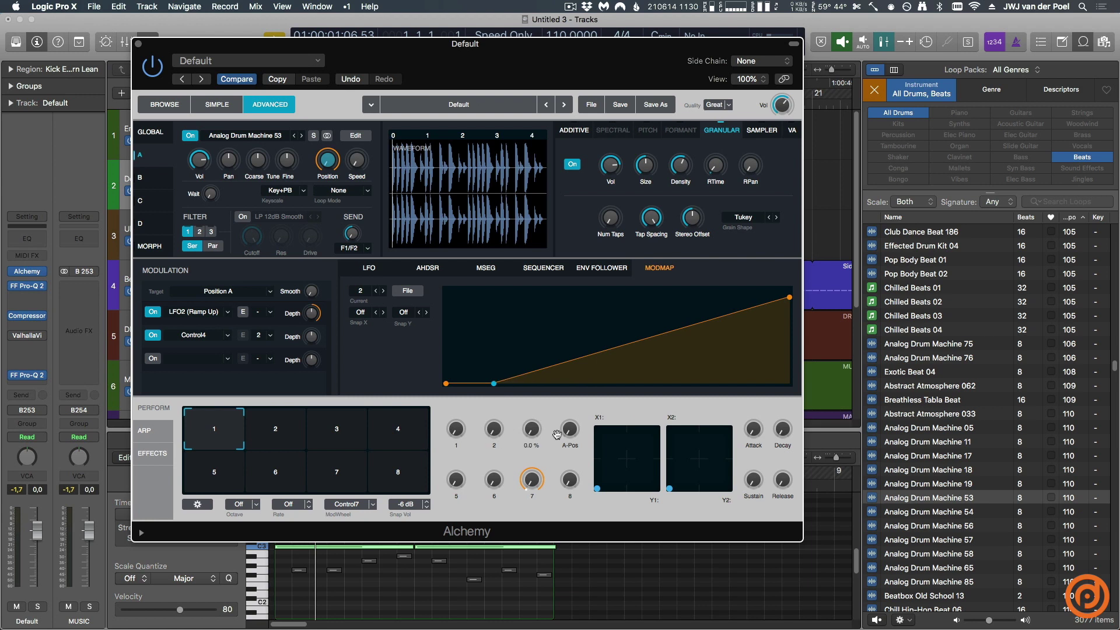
left_click(491, 383)
Step: Raise Control4's modulation depth on source A's Position and sweep the A-Pos knob during playback
key("space")
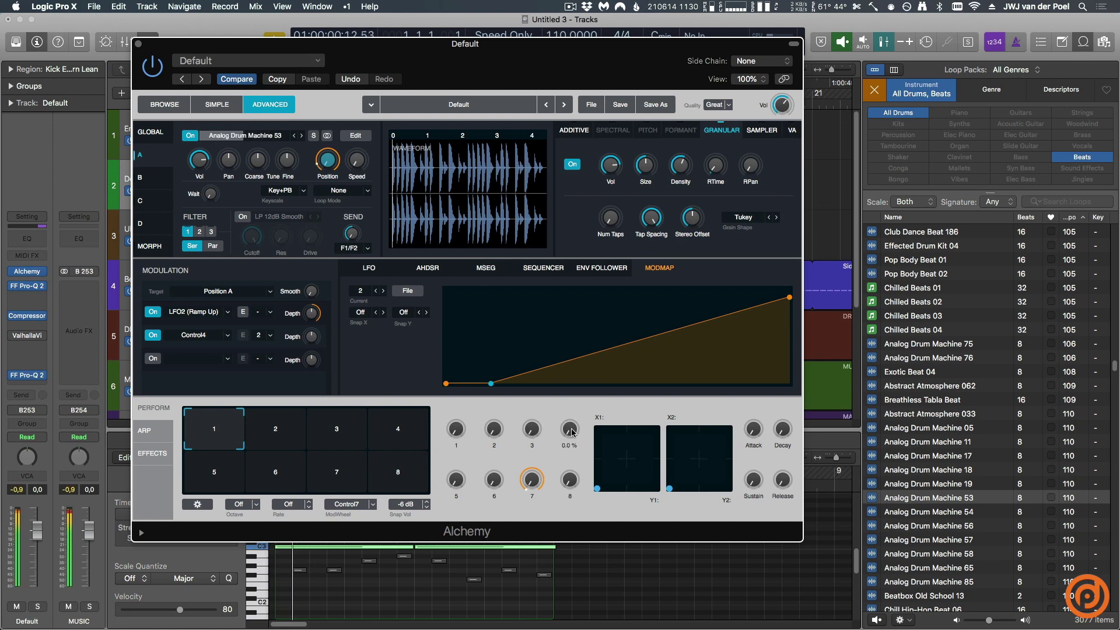
left_click_drag(572, 432, 573, 430)
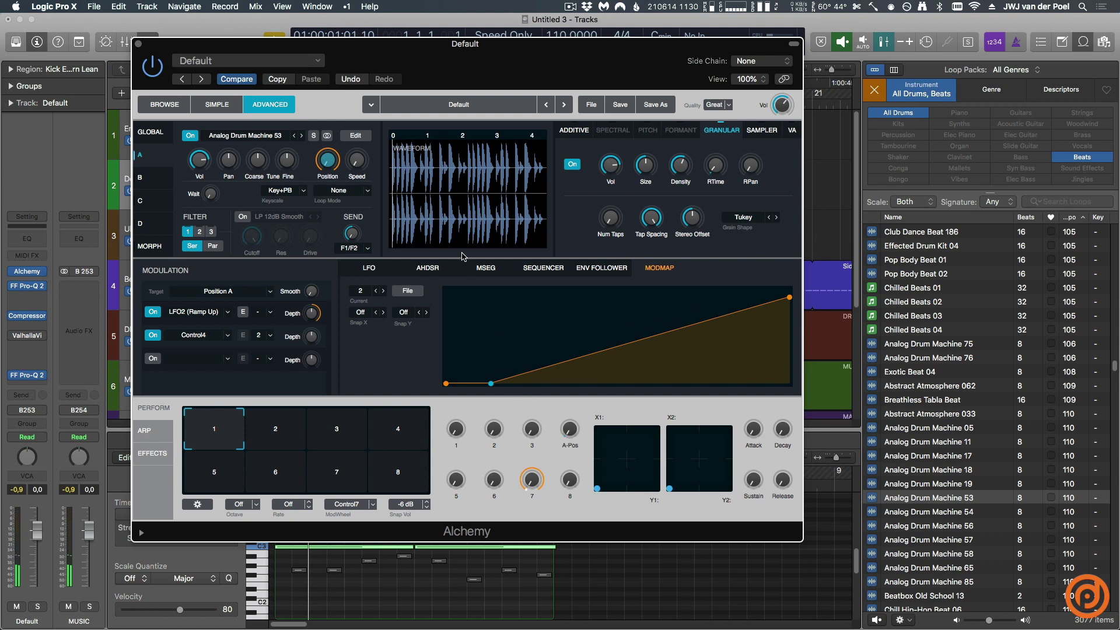
scroll(573, 430, "up", 1)
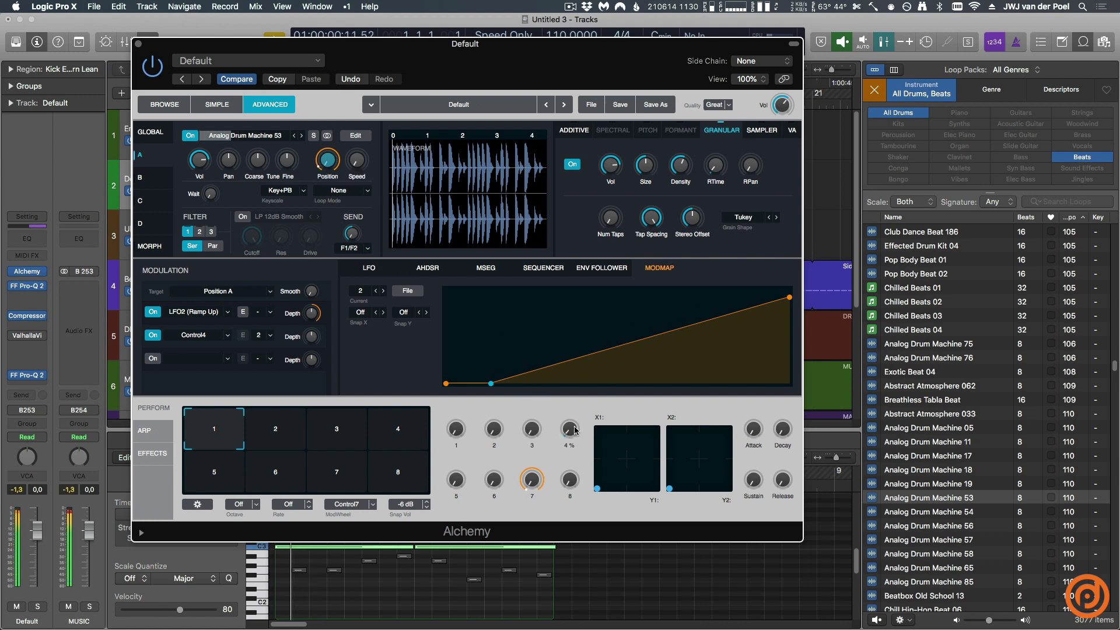
left_click_drag(573, 430, 589, 359)
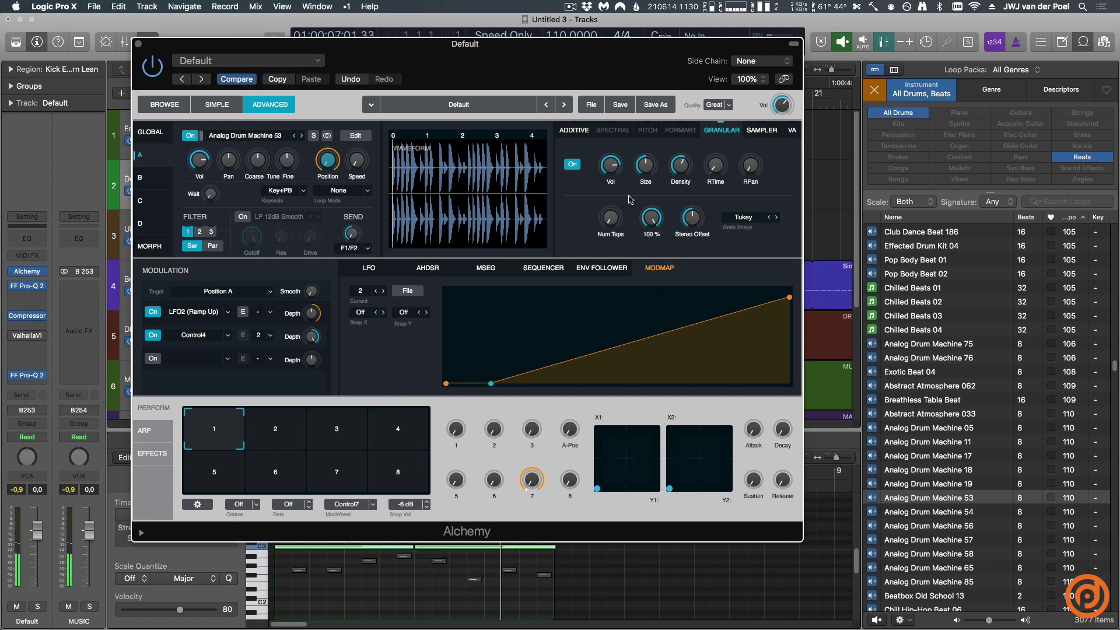
right_click(648, 170)
mouse_move(726, 178)
mouse_move(837, 213)
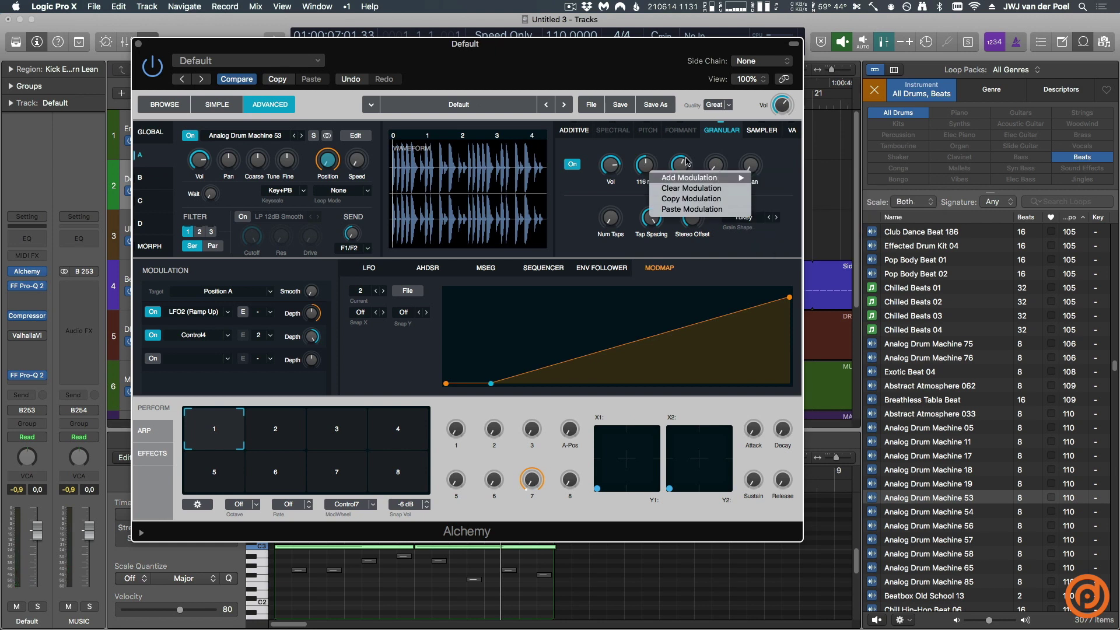
left_click(638, 155)
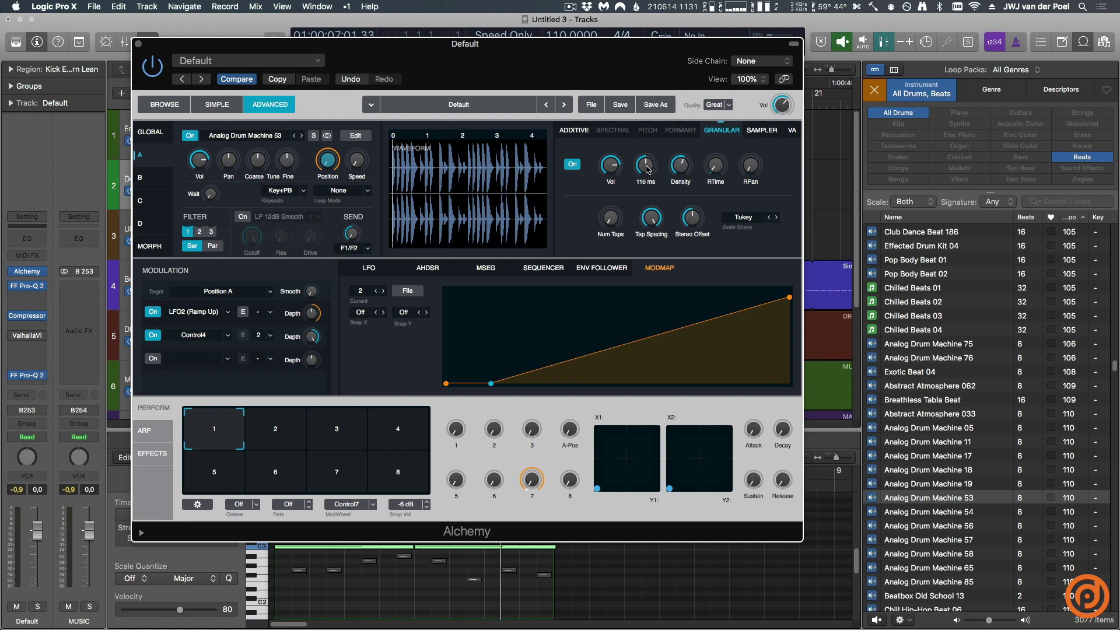
Step: Modulate source A's granular Size with the Control1 perform knob and turn Size down to its minimum
right_click(648, 170)
mouse_move(699, 178)
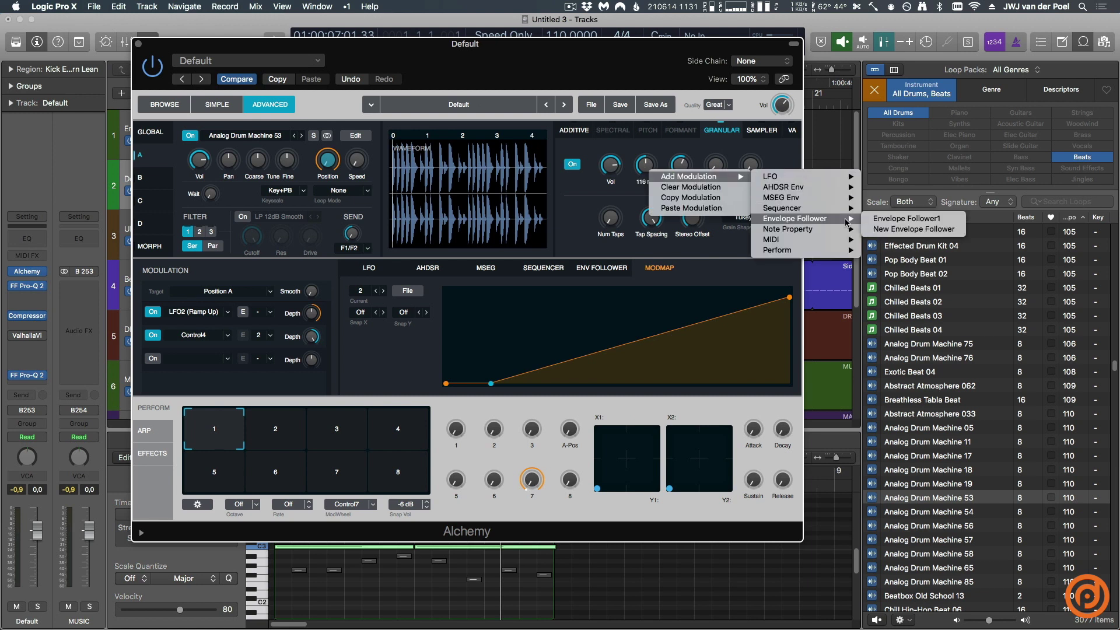
mouse_move(846, 257)
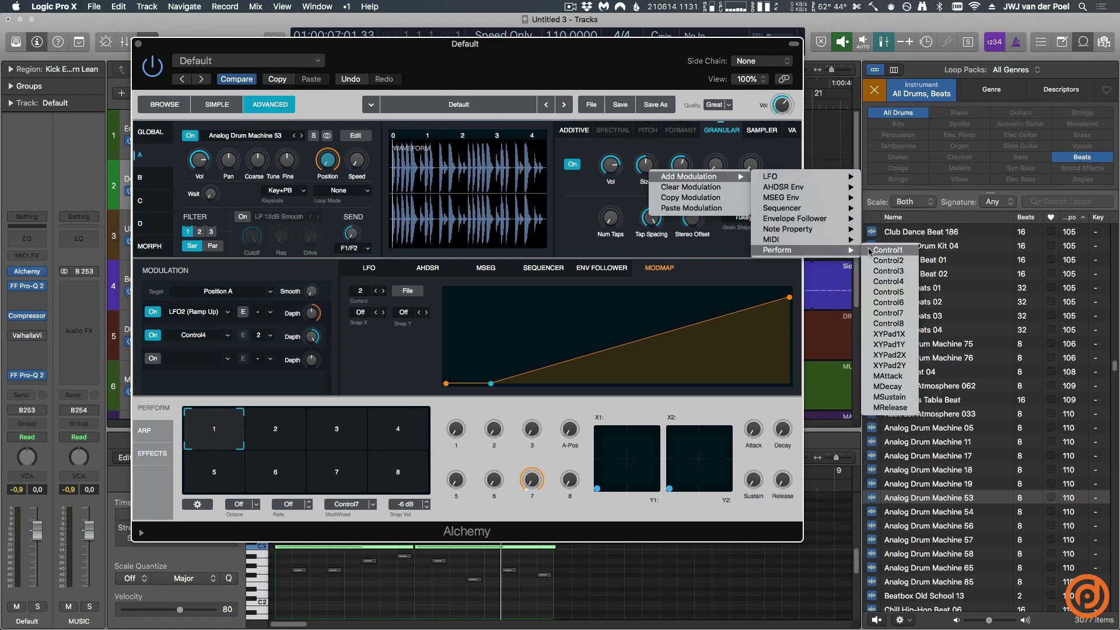
left_click(887, 250)
left_click_drag(651, 170, 641, 257)
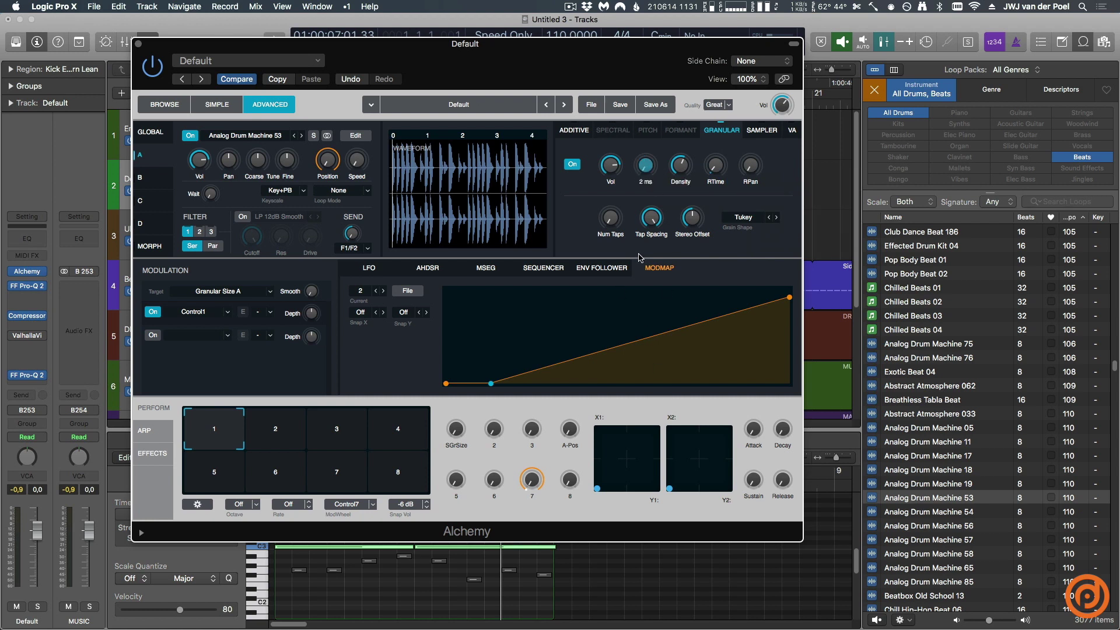
Step: Add the Control2 perform knob as a modulator of source A's granular Density
right_click(674, 167)
mouse_move(717, 174)
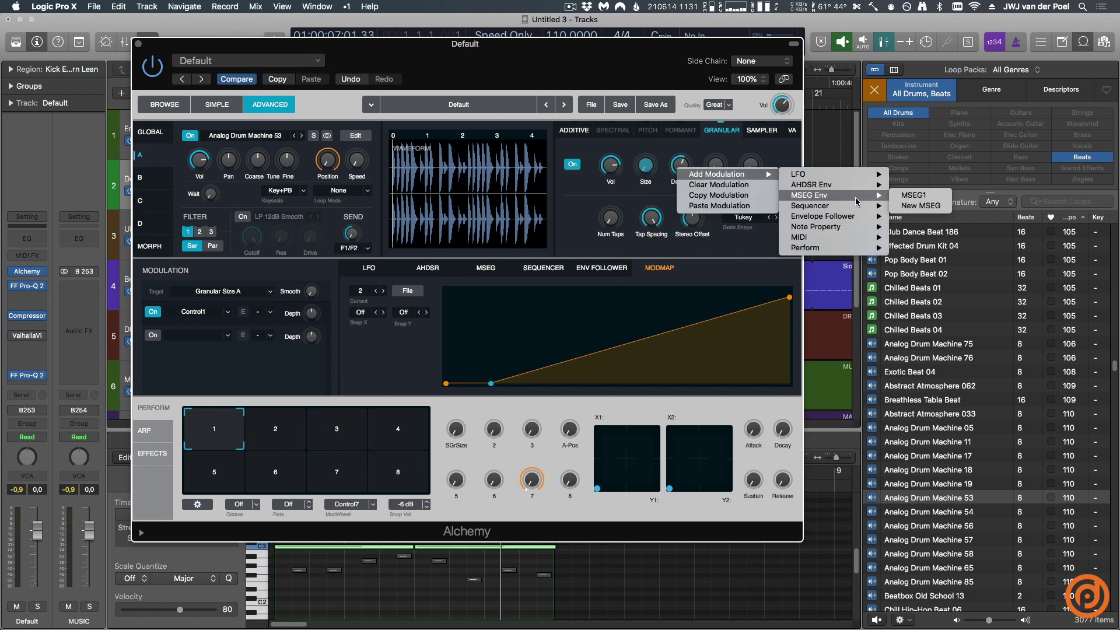
mouse_move(869, 238)
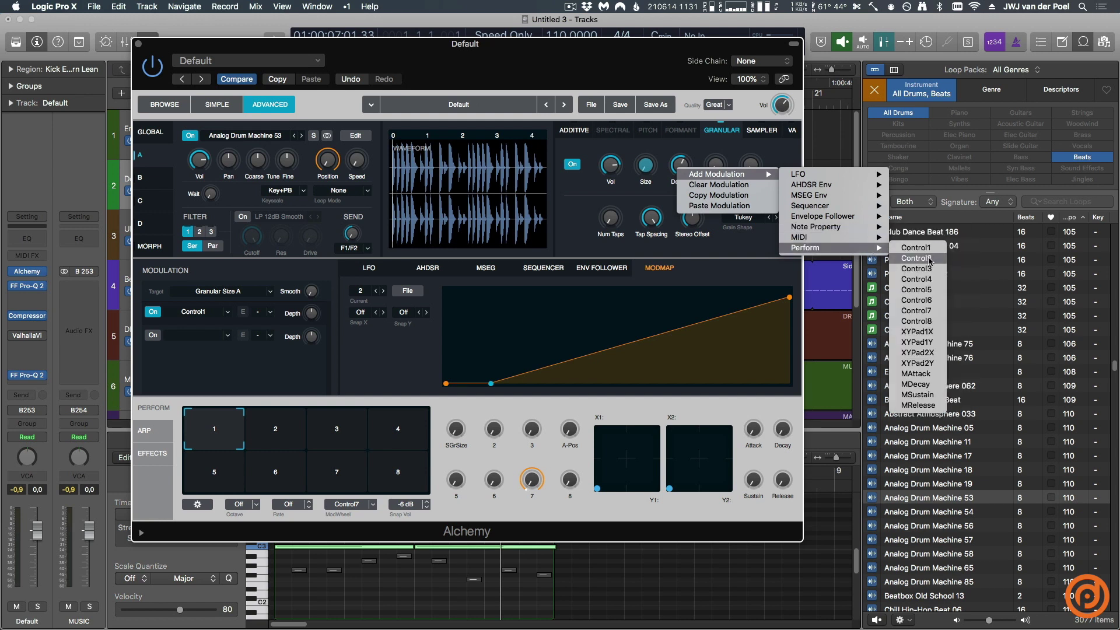
left_click(930, 260)
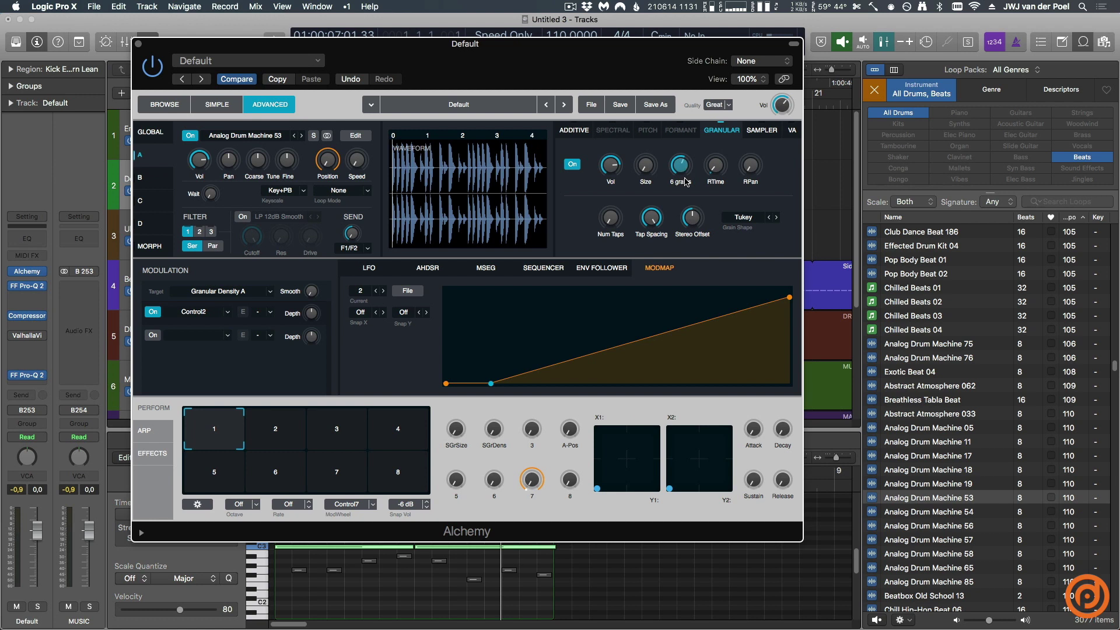
Step: Turn Density down and raise the modulation depths of Control2 on Density and Control1 on Size
left_click_drag(311, 314, 360, 226)
left_click(645, 165)
left_click_drag(313, 316, 313, 306)
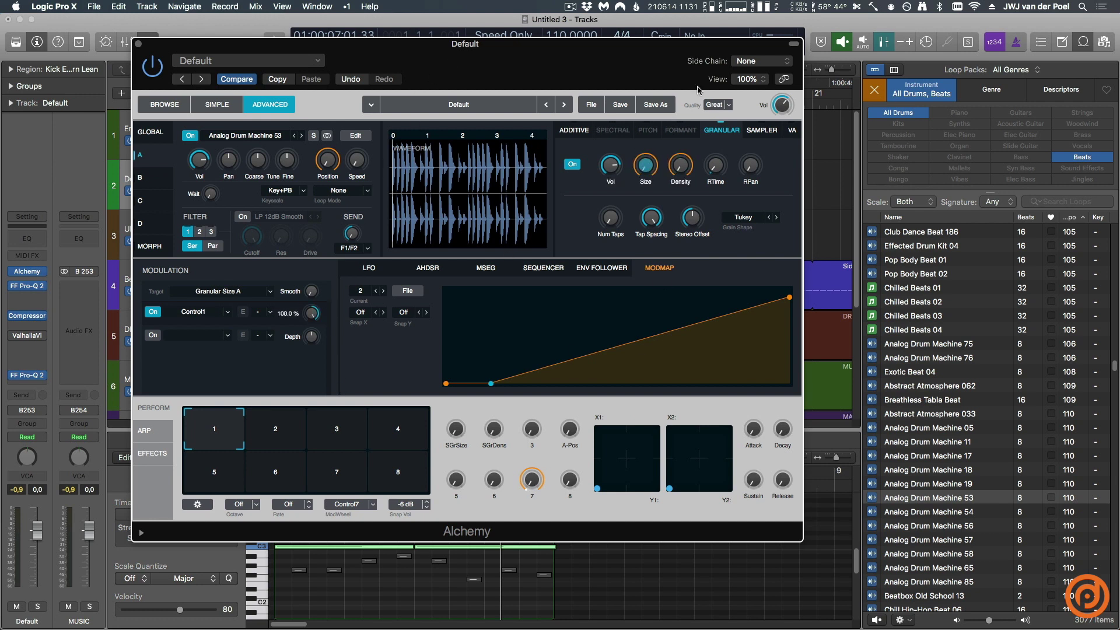
Step: Modulate source A's granular Stereo Offset with the Control3 perform knob and give it a small depth
left_click(692, 219)
right_click(695, 221)
mouse_move(875, 239)
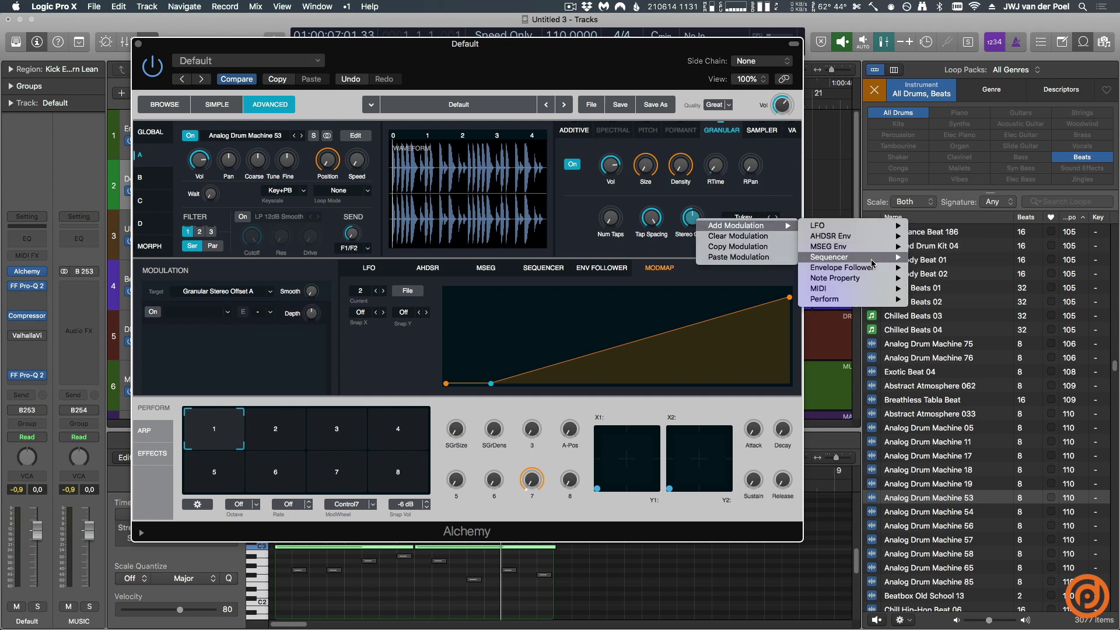
mouse_move(871, 261)
mouse_move(873, 281)
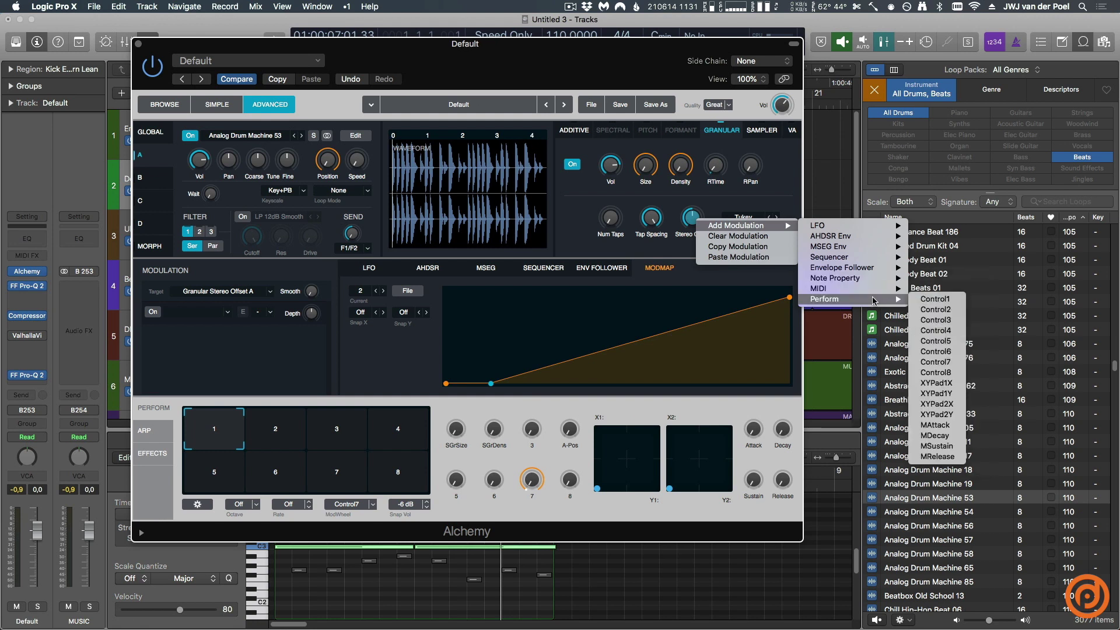
left_click(960, 321)
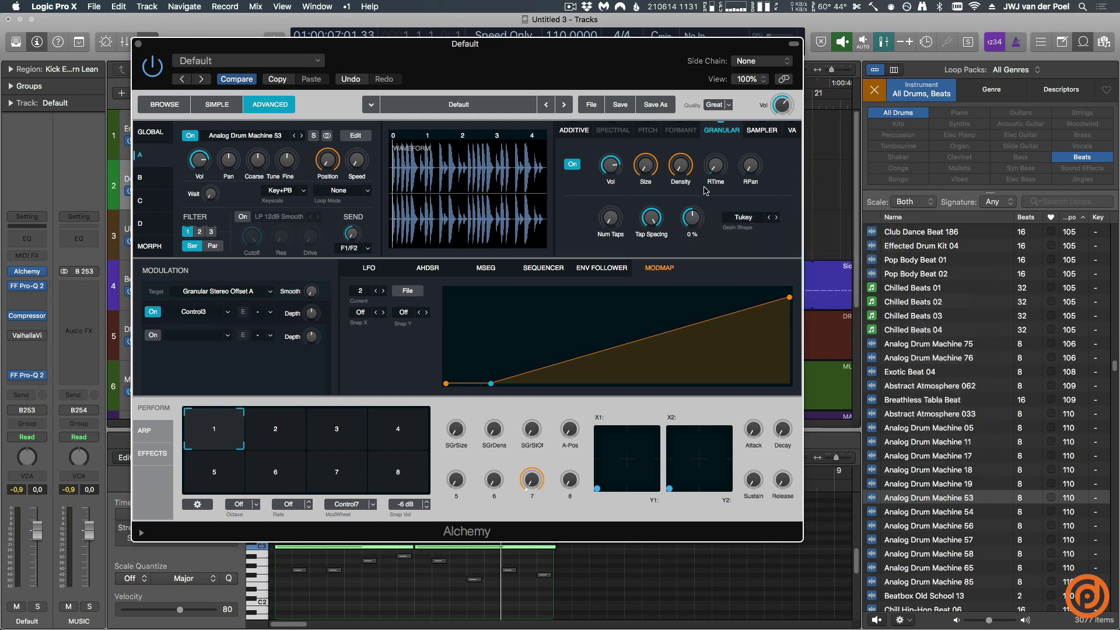
mouse_move(320, 318)
Step: Try the SGrStOf knob and turn up the SGrDens and SGrSize perform knobs during playback
mouse_move(539, 436)
left_click_drag(545, 433, 498, 390)
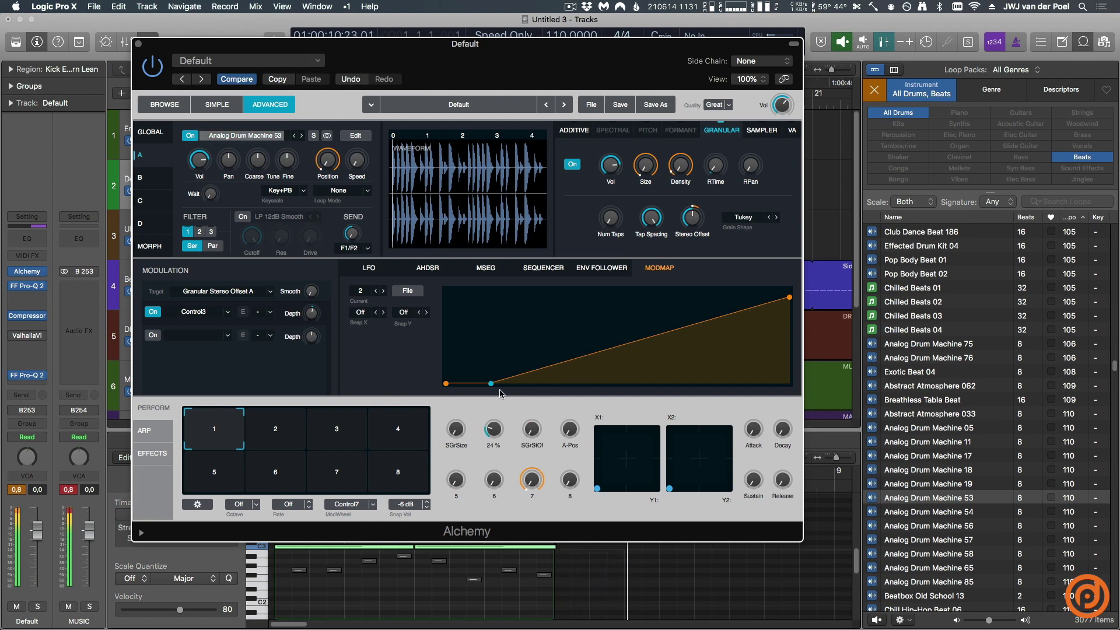
left_click_drag(461, 434, 496, 453)
Step: Loop playback over the first Kick Eastern Lean region, closing the instrument window for this and showing it again
key("super+w")
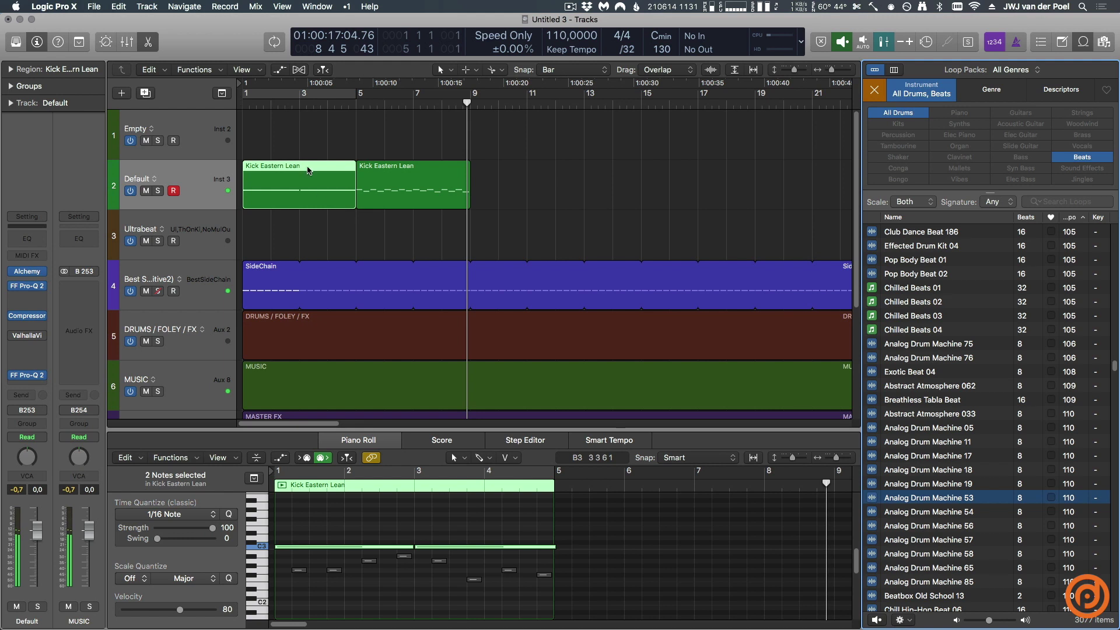
left_click(307, 170)
key("c")
key("space")
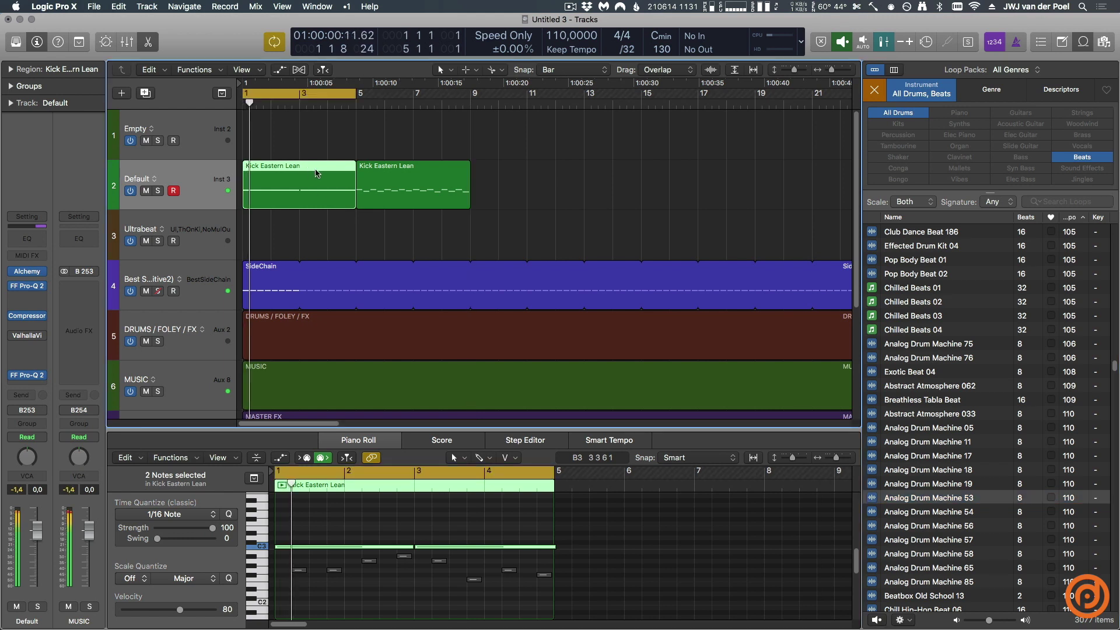
key("v")
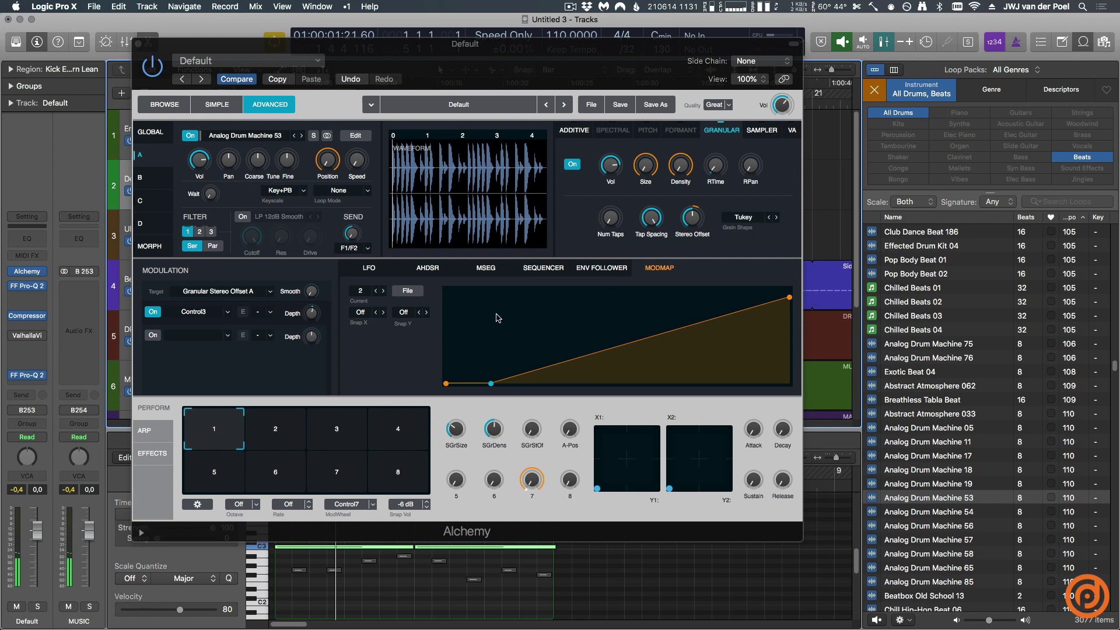
Step: Assign the Control5 perform knob as a modulator of source A's coarse tuning
right_click(260, 161)
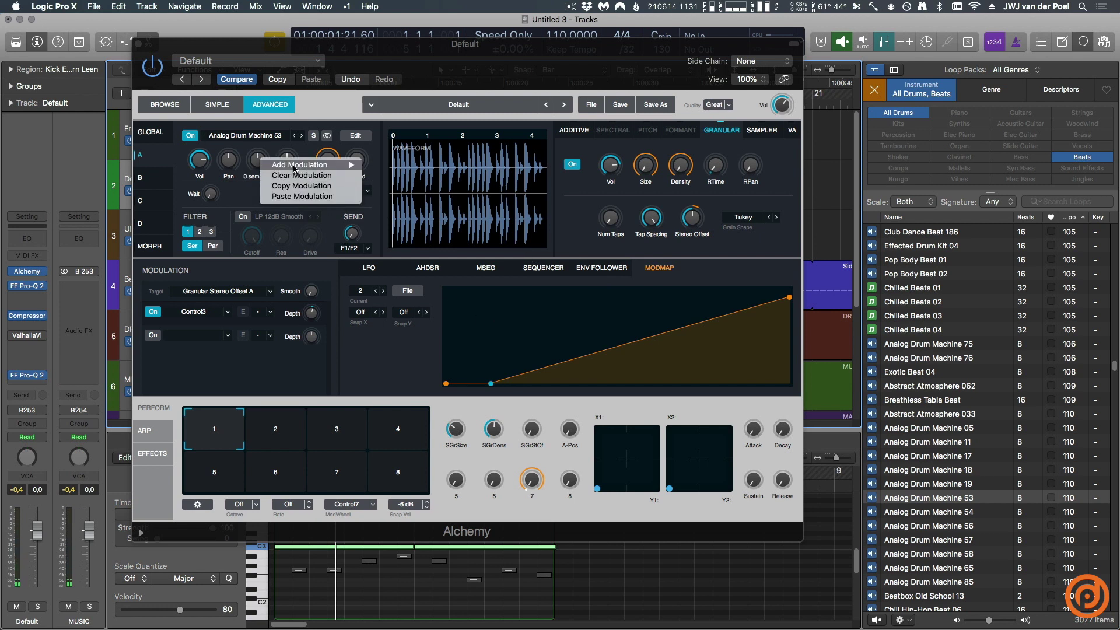
mouse_move(339, 165)
mouse_move(440, 239)
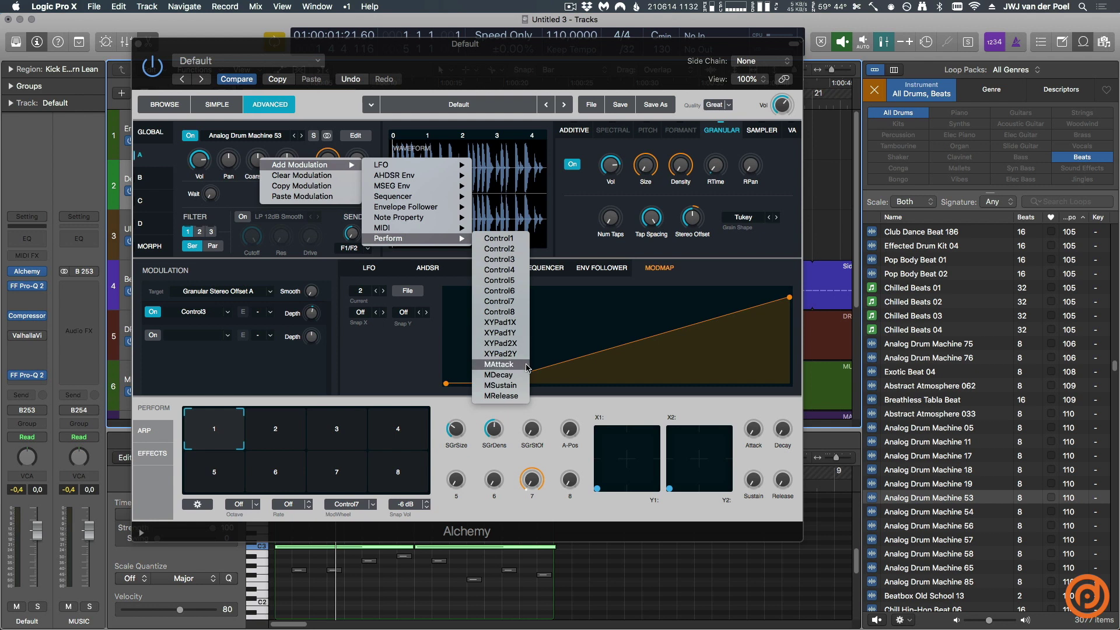
left_click(500, 281)
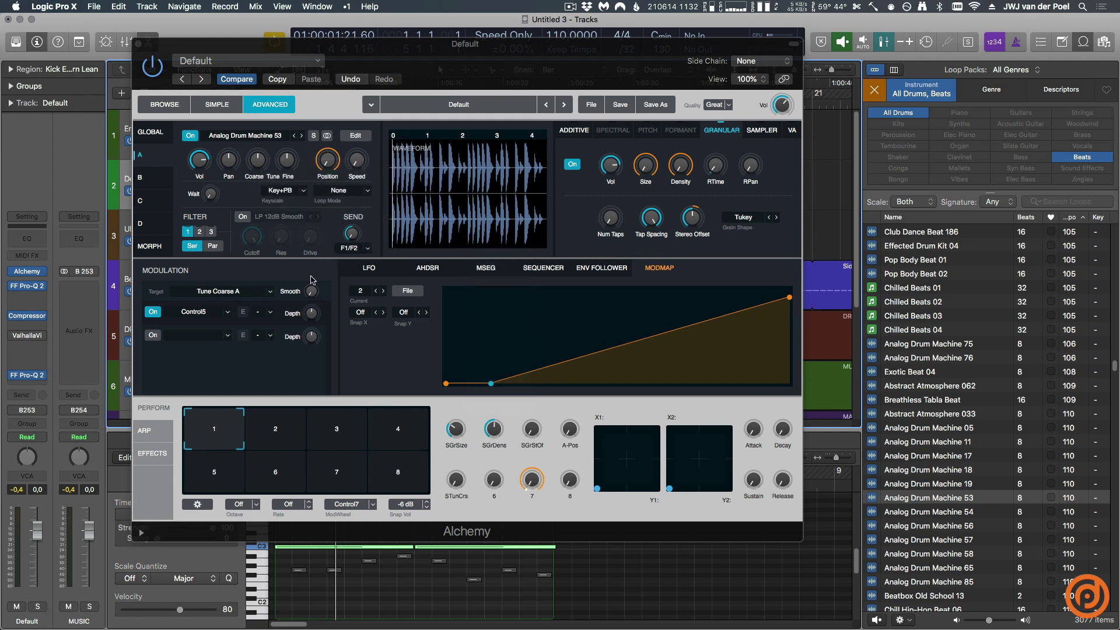
Step: Try depths of 12 and 24 for the Control5 modulation on Tune Coarse A, and raise its depth slightly
double_click(292, 314)
type("12")
key("Return")
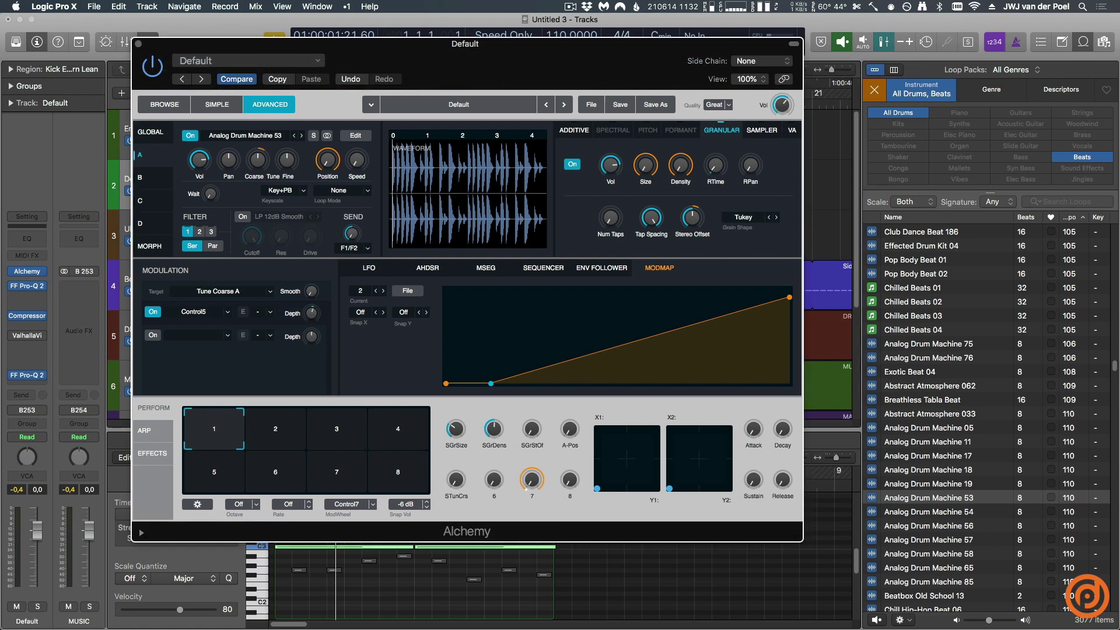
mouse_move(307, 334)
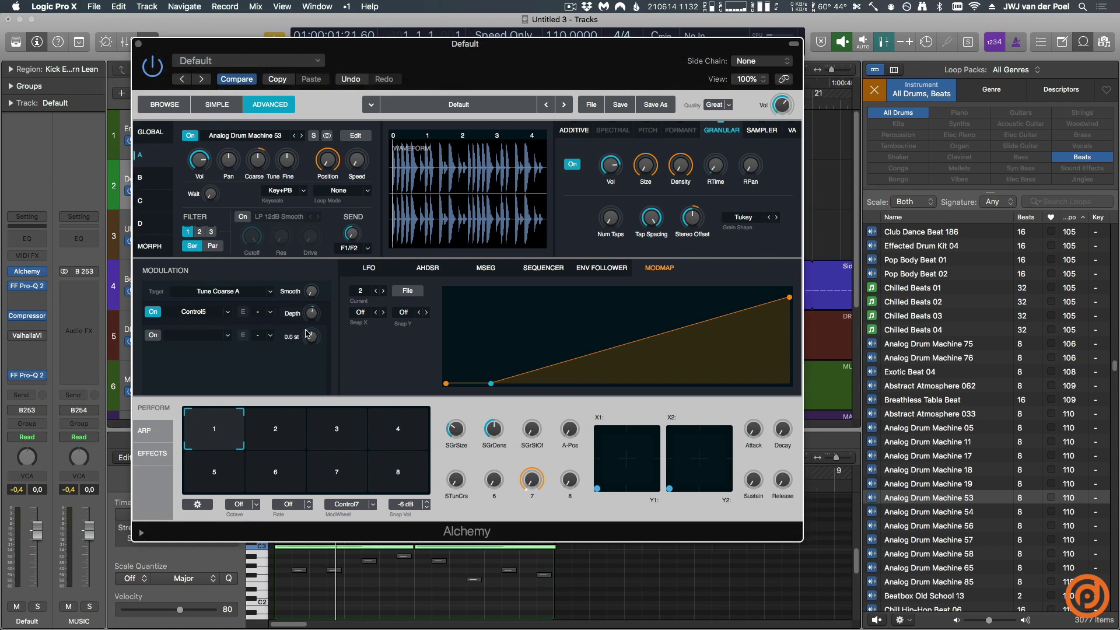
double_click(290, 314)
type("24")
key("Return")
mouse_move(300, 320)
left_click_drag(310, 318, 318, 309)
Step: Rename the fifth, first and second perform knobs as Pitch, GrainSize and GrainDensity
double_click(453, 497)
type("Pitch")
key("Return")
double_click(463, 446)
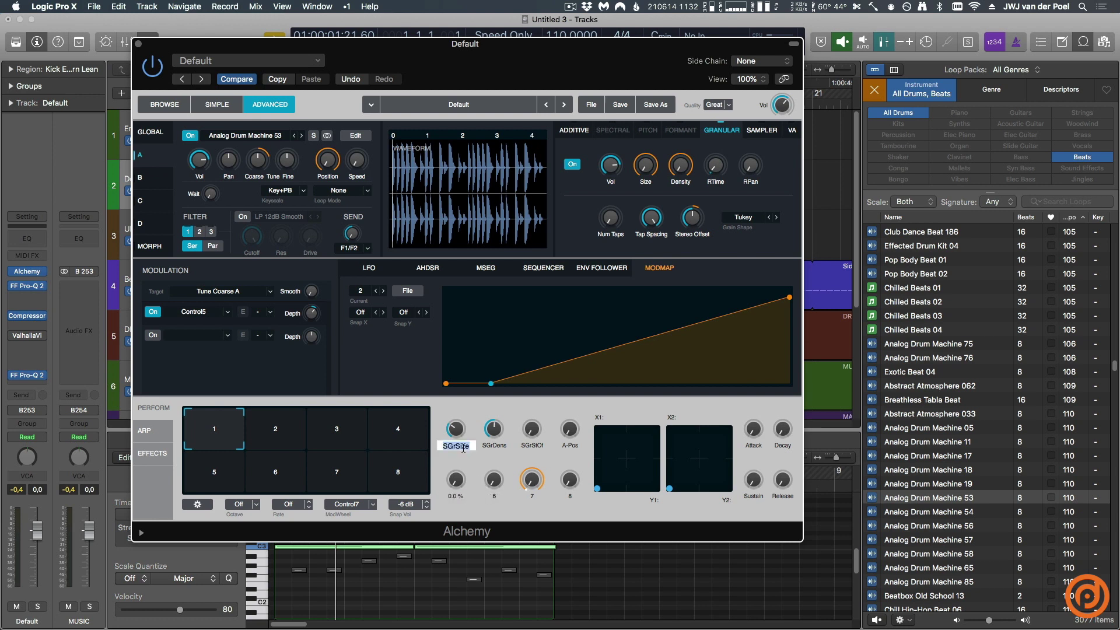
type("GrainSize")
key("Return")
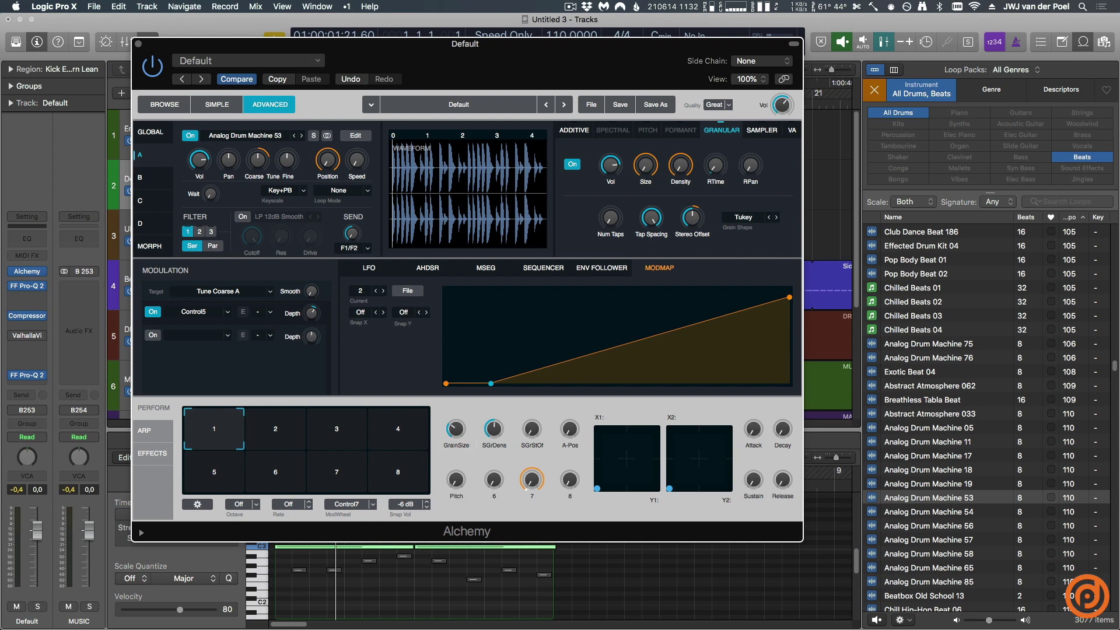
double_click(497, 444)
type("Gr")
type("ensity")
key("Return")
Step: Rename the third and fourth perform knobs as Stereo and Position
mouse_move(528, 455)
mouse_move(565, 437)
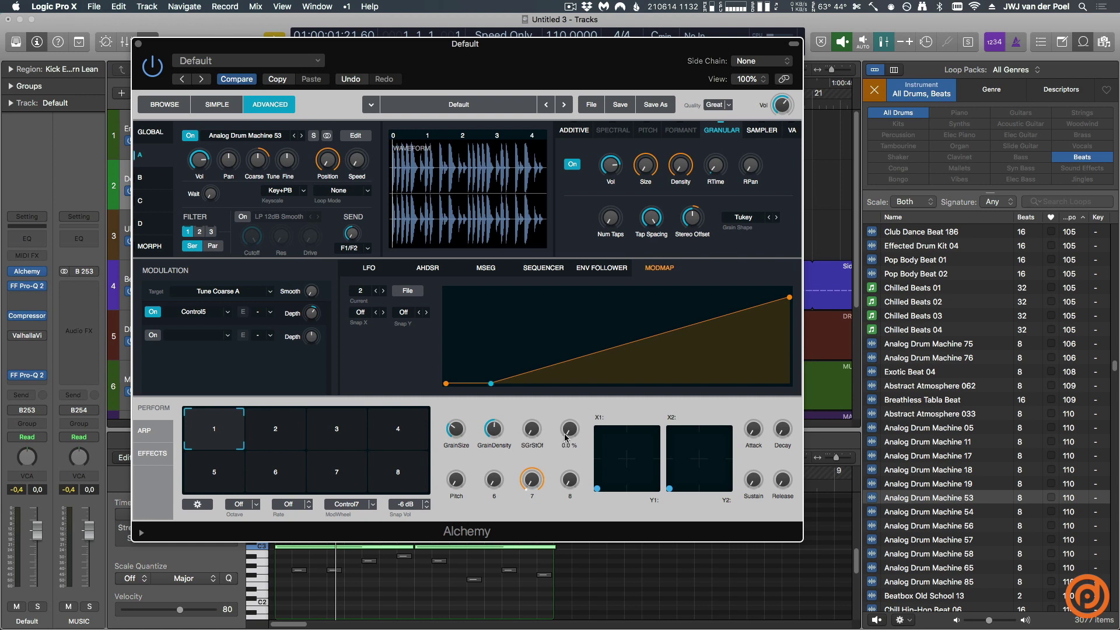
double_click(532, 444)
type("Stereo")
key("Return")
double_click(569, 446)
type("Position")
key("Return")
Step: Move the instrument window slightly up and left and copy source A's Analog Drum Machine 53 setup
left_click(165, 246)
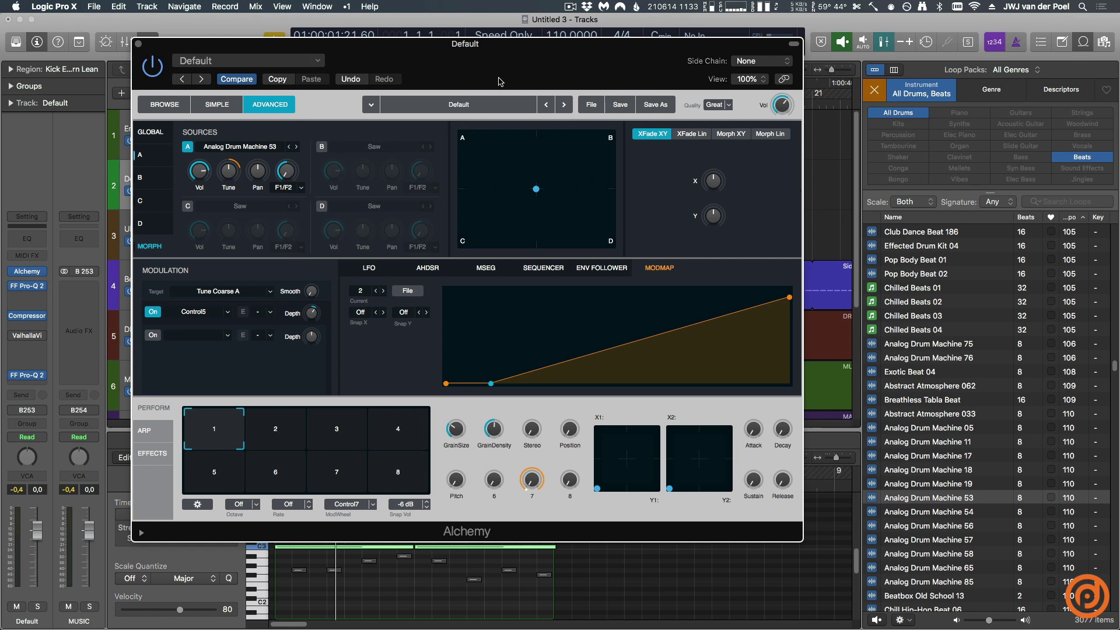
left_click_drag(500, 73, 486, 60)
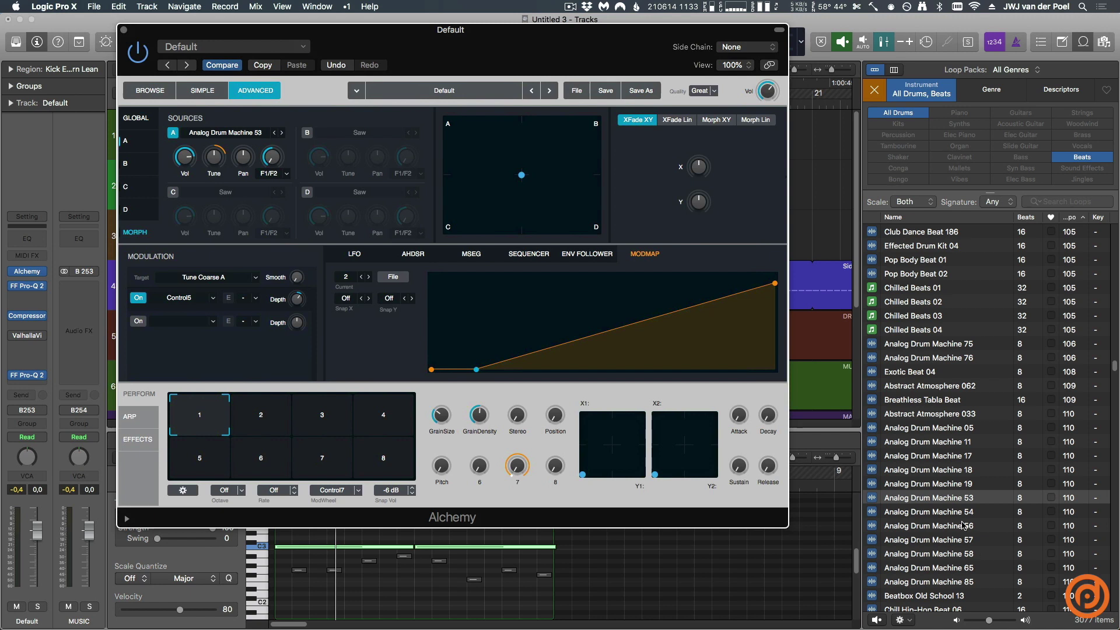
mouse_move(200, 156)
left_click(140, 139)
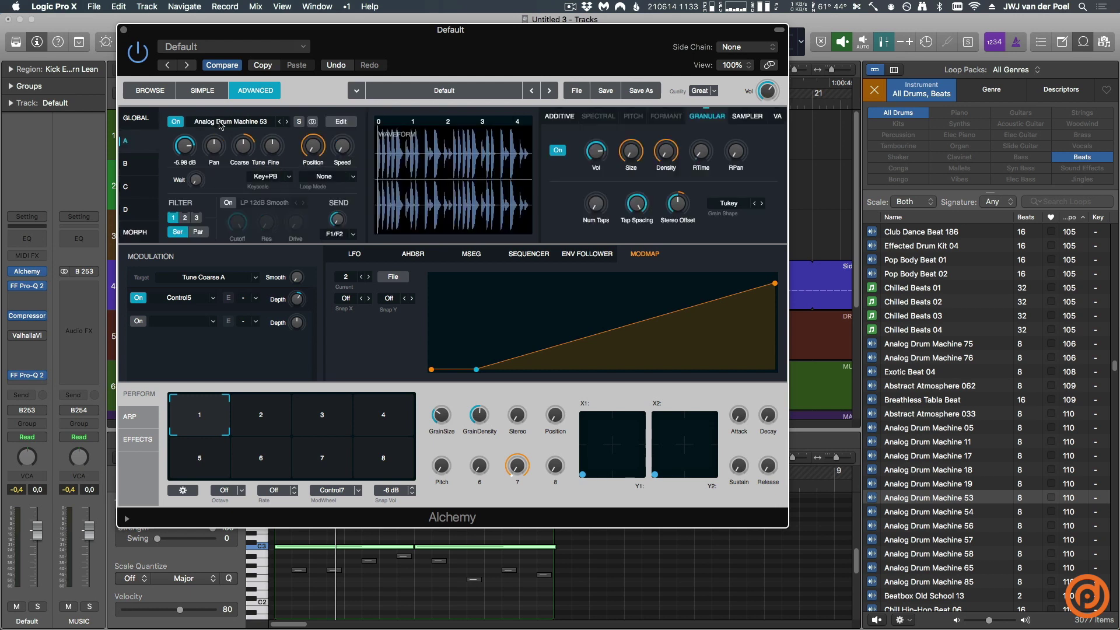
left_click(220, 125)
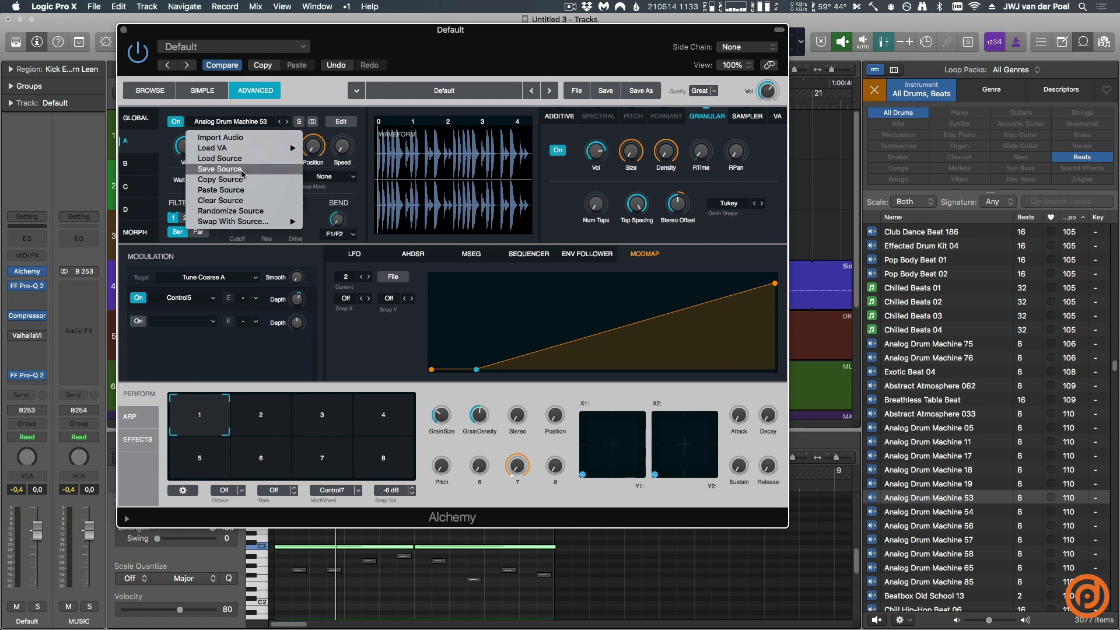
left_click(221, 180)
Step: Enable source B in the morph view and paste the copied source into it
left_click(134, 168)
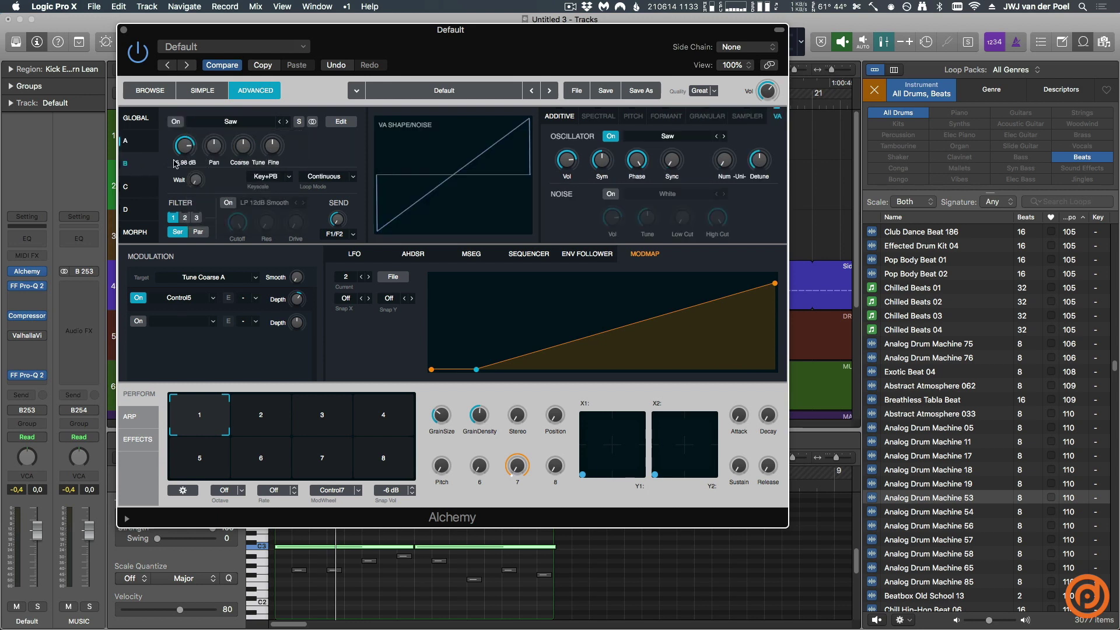
left_click(136, 234)
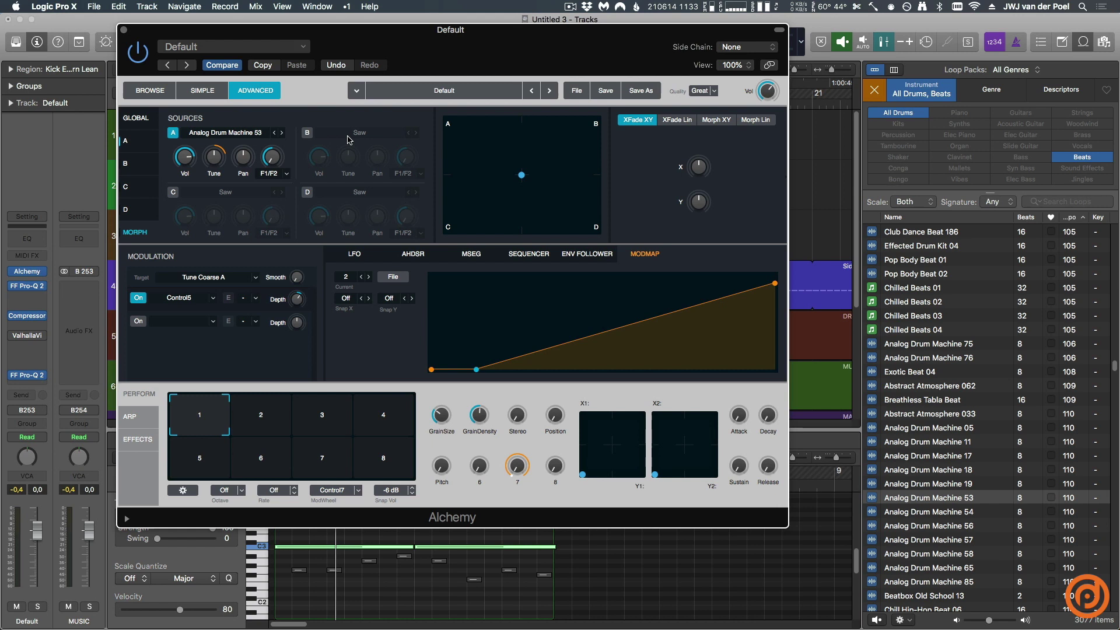
left_click(306, 133)
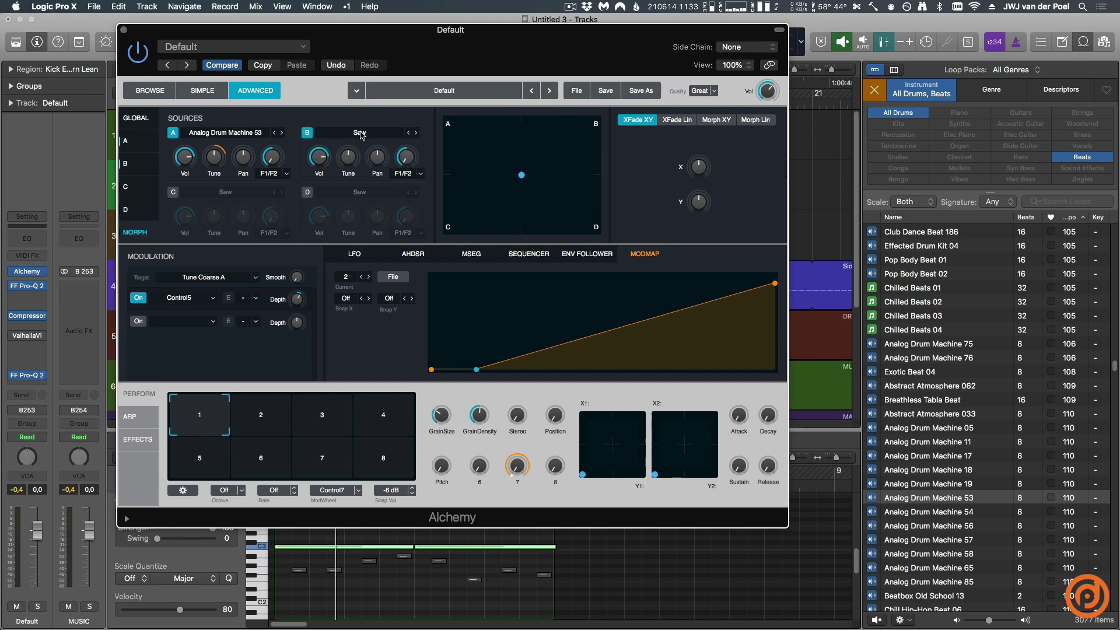
left_click(362, 134)
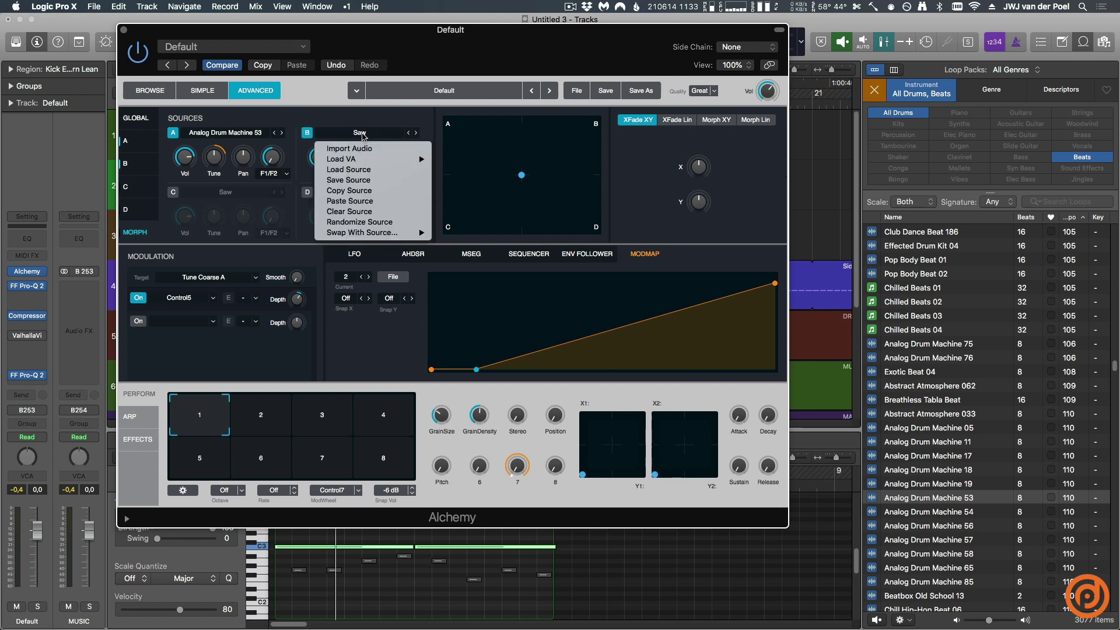
left_click(361, 200)
Step: Enable sources C and D, paste the copied source into both, and review the individual sources
left_click(174, 192)
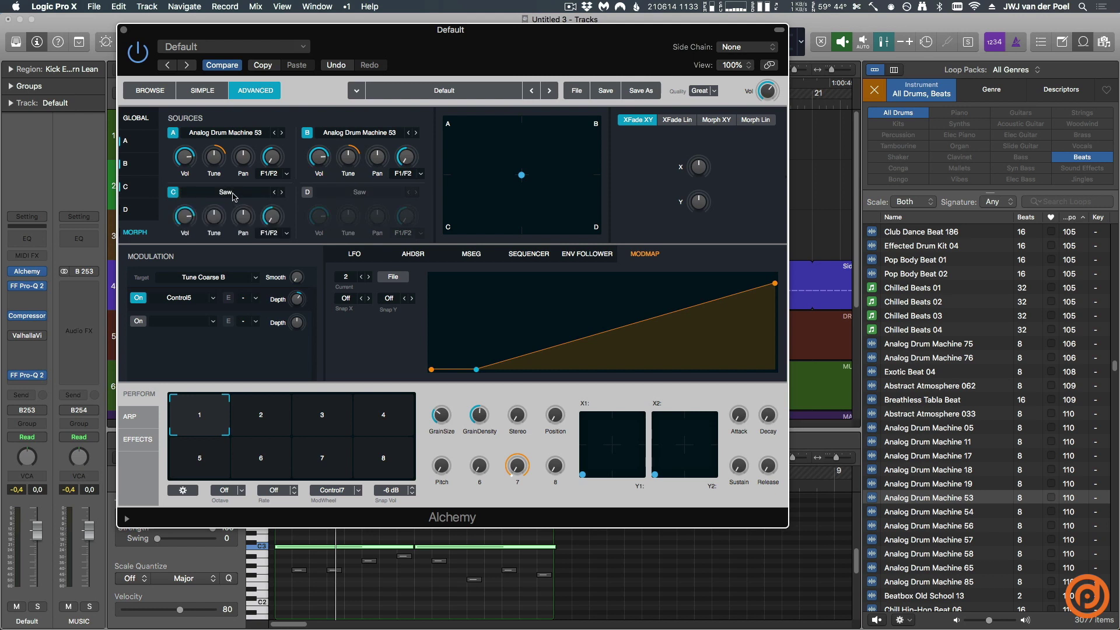
left_click(230, 193)
left_click(259, 260)
left_click(306, 192)
left_click(368, 197)
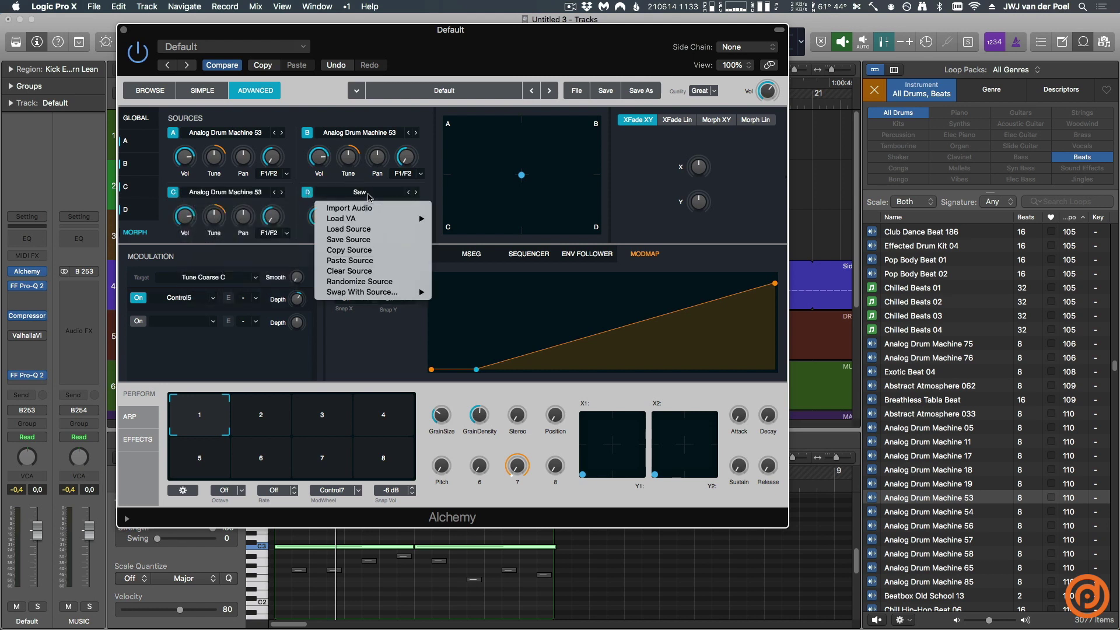
left_click(389, 262)
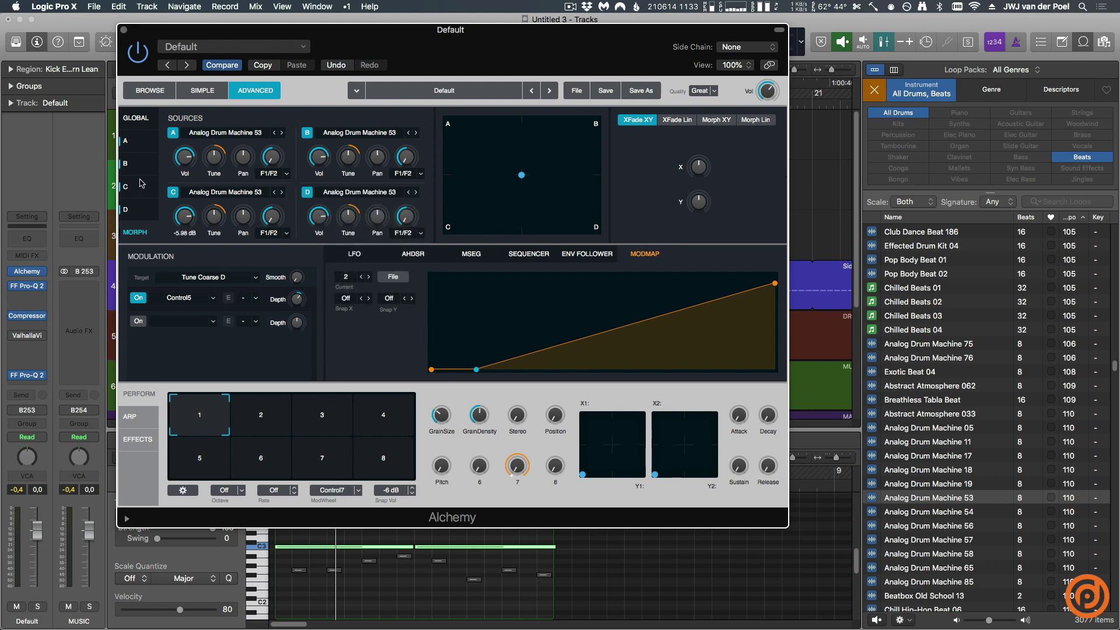
left_click(141, 185)
left_click(140, 164)
left_click(137, 145)
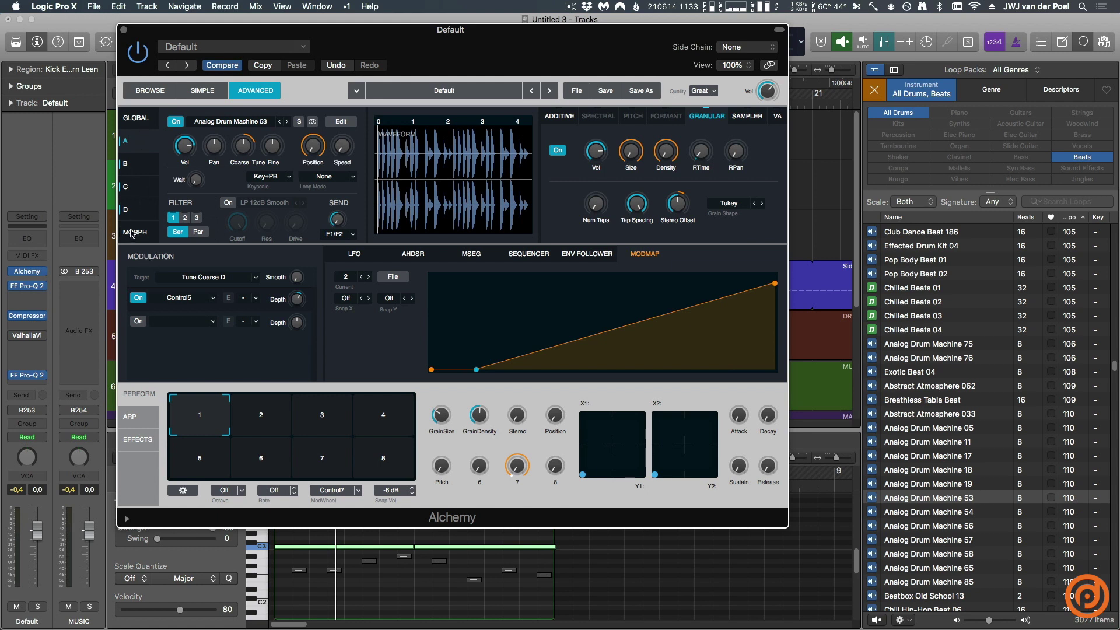
left_click(132, 232)
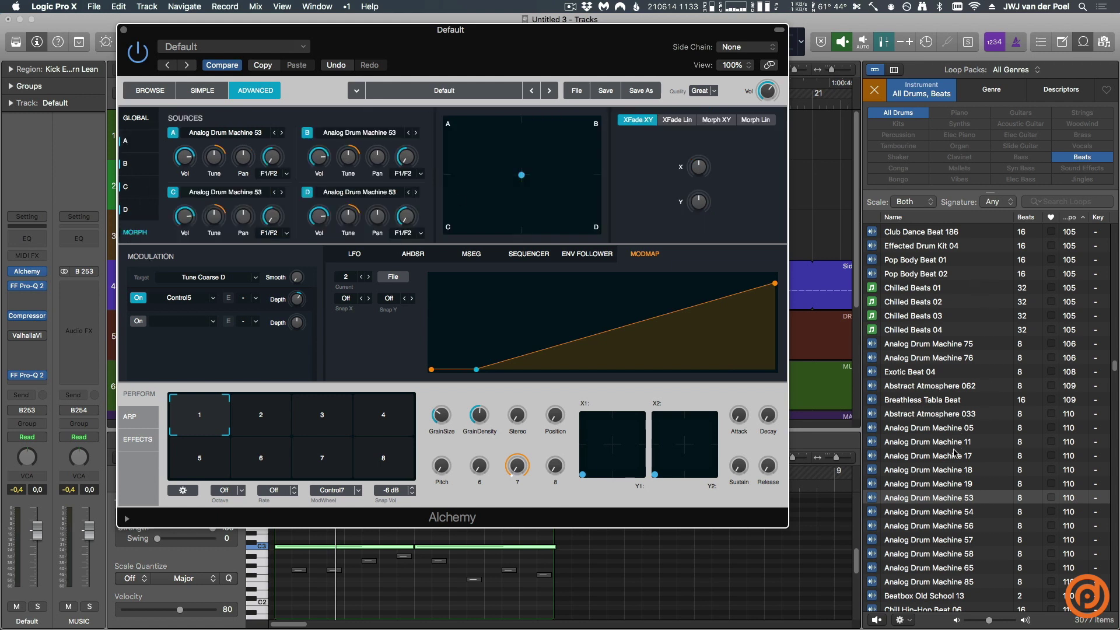
Step: Load the Analog Drum Machine 57 loop into source C and Analog Drum Machine 85 into source D
scroll(957, 450, "down", 3)
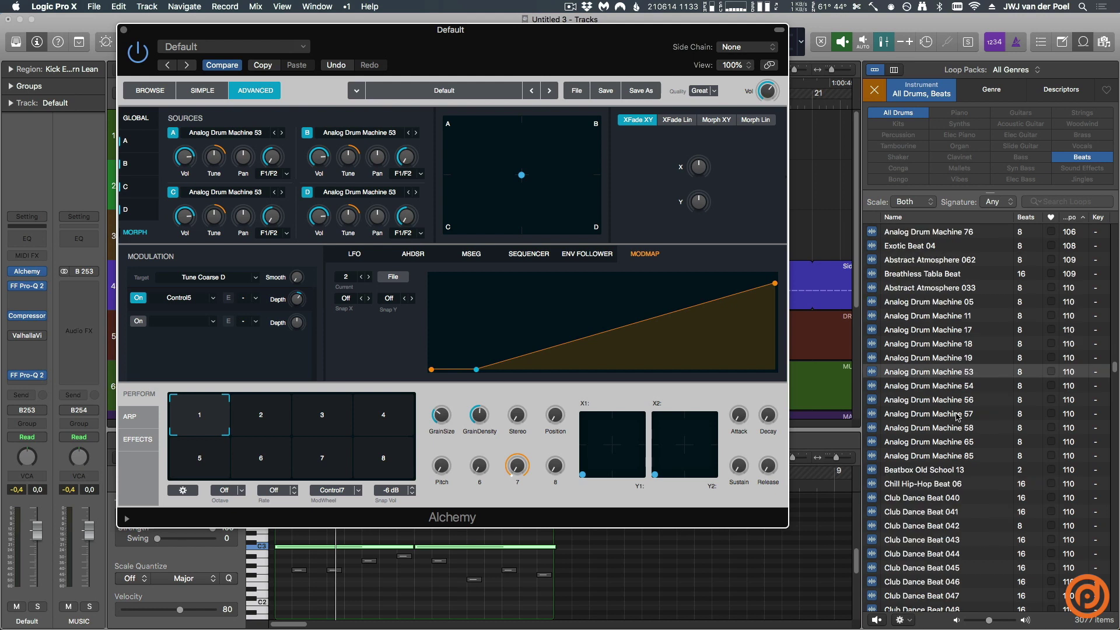
left_click(948, 416)
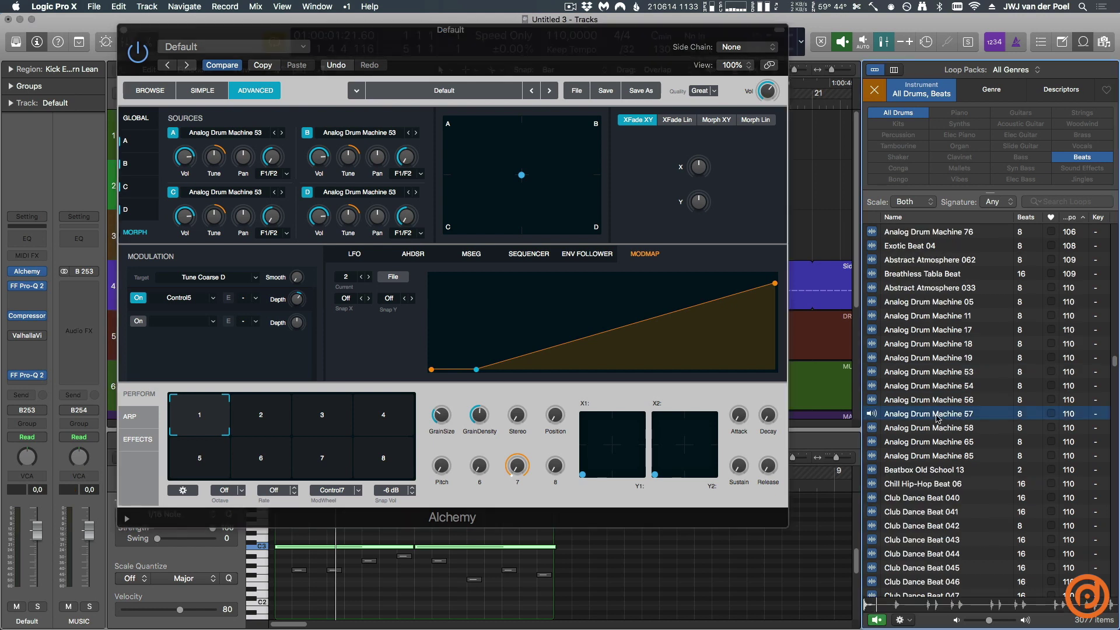
left_click_drag(937, 415, 177, 234)
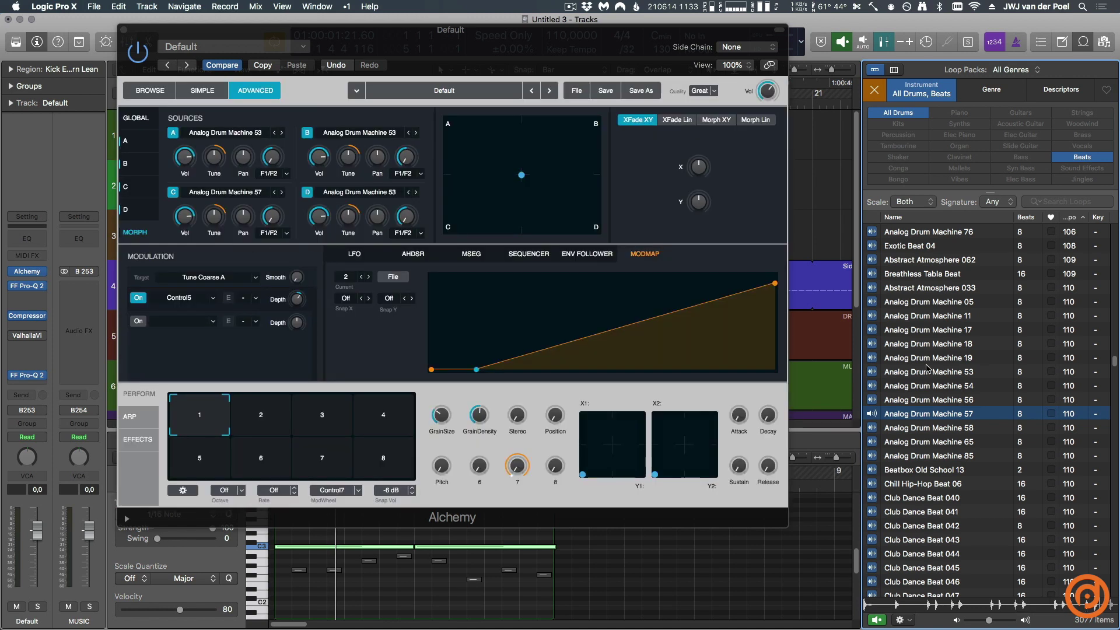
left_click(941, 456)
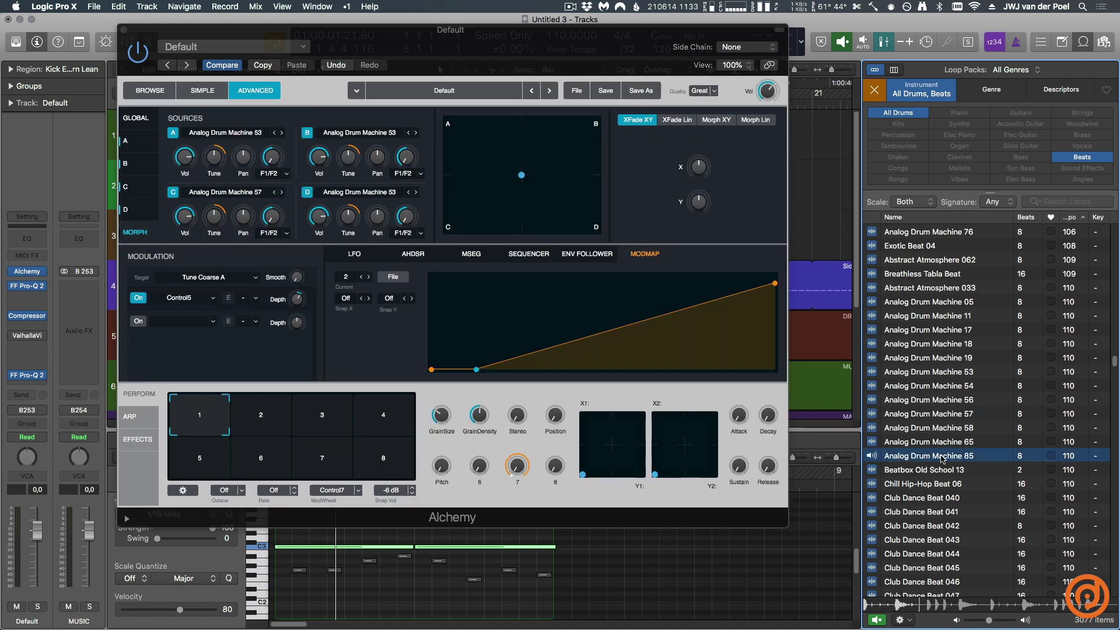
left_click_drag(943, 458, 350, 231)
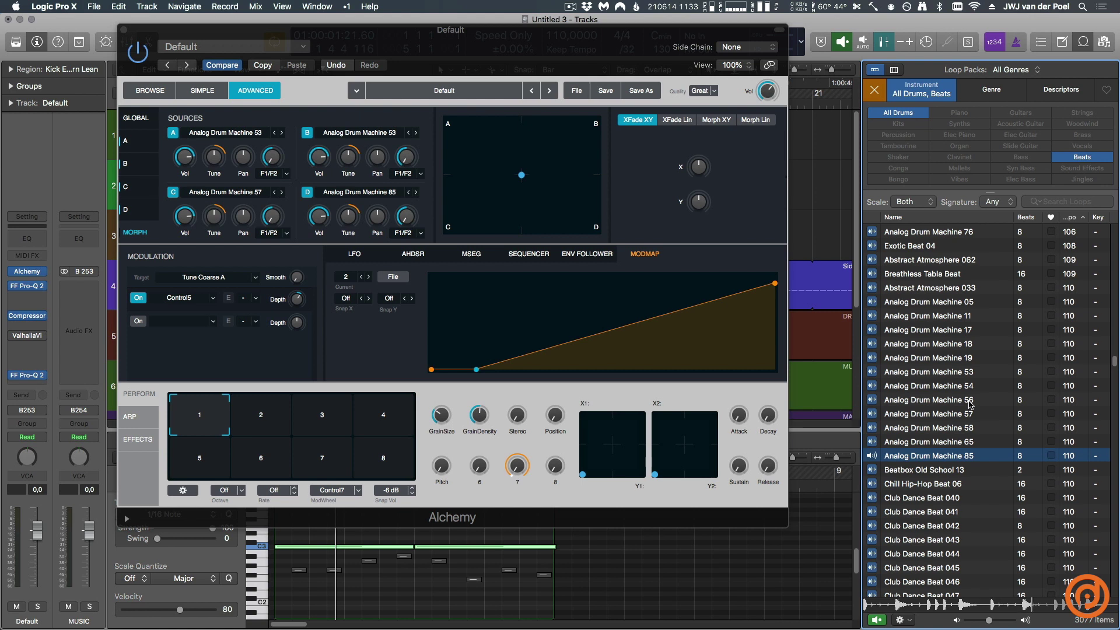
Step: Audition several 110 BPM loops, load Club Dance Beat 040 into source B, and stop the loop preview
left_click(969, 402)
left_click(960, 316)
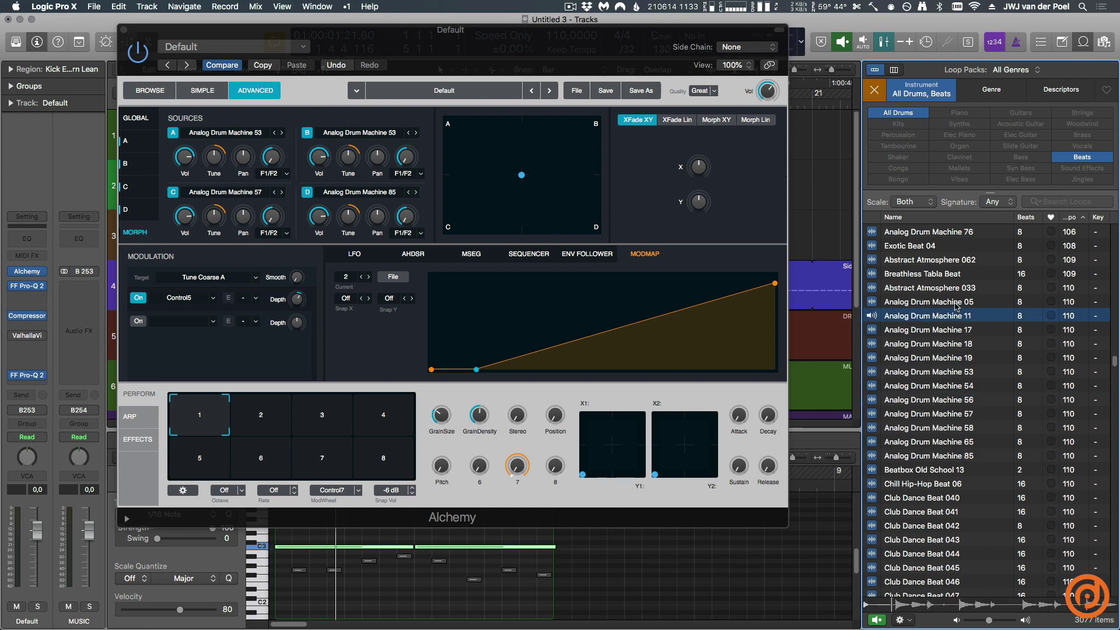
left_click(956, 303)
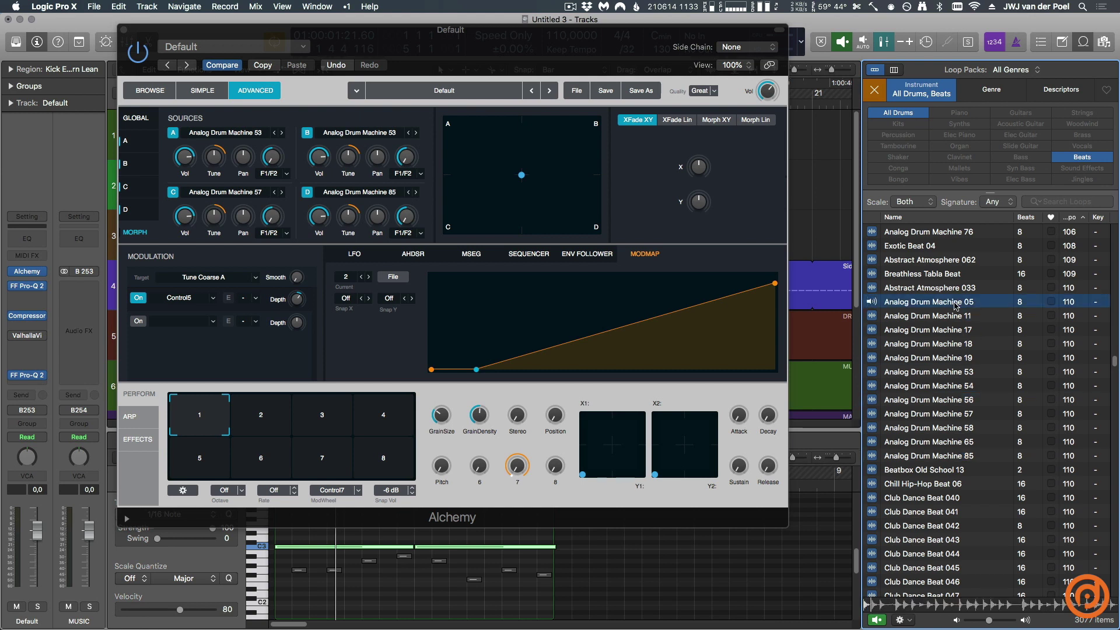
left_click(940, 471)
left_click(936, 484)
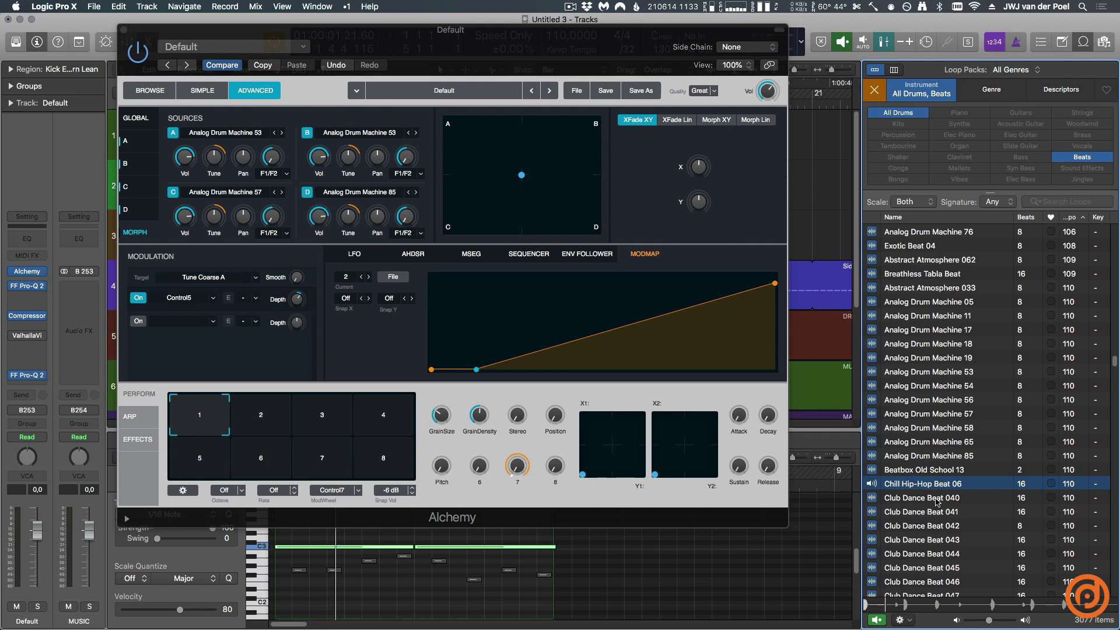
left_click(936, 498)
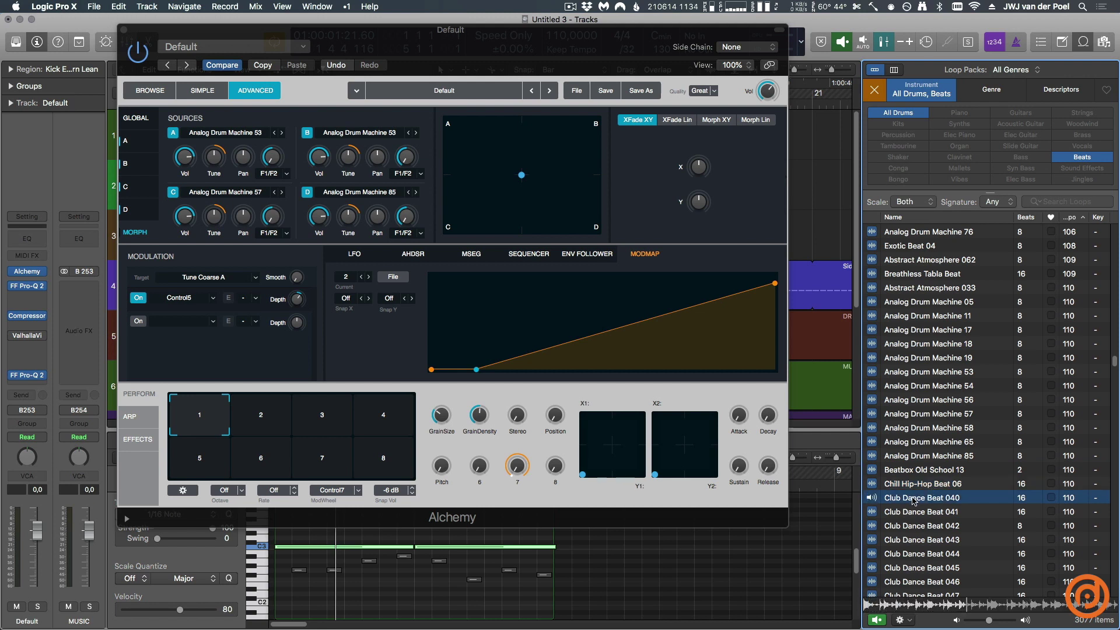
left_click_drag(914, 501, 350, 155)
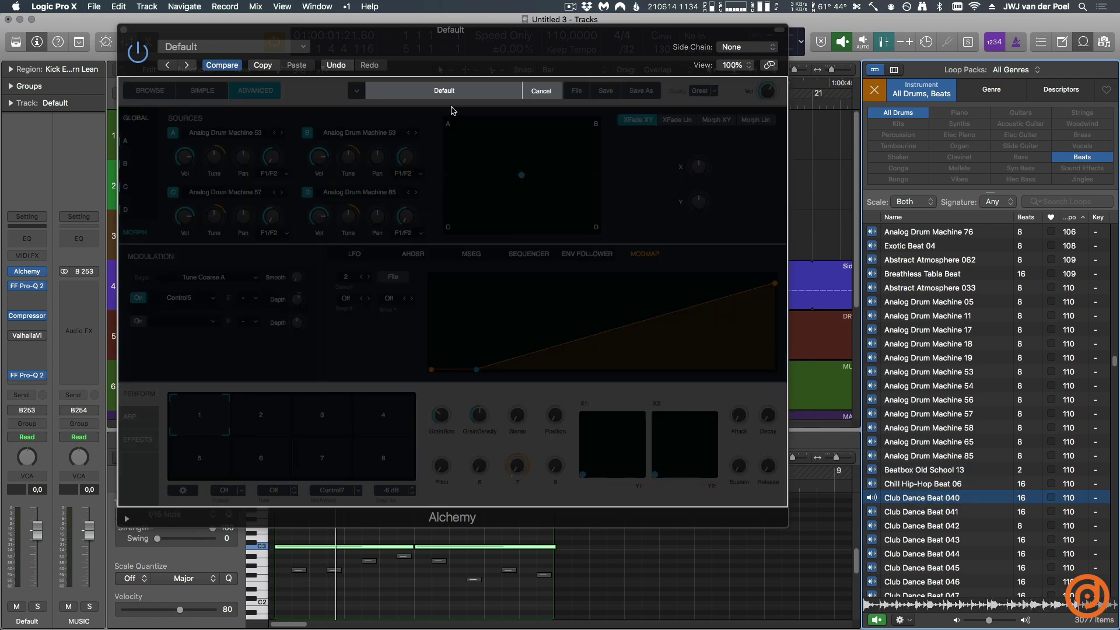
left_click(882, 620)
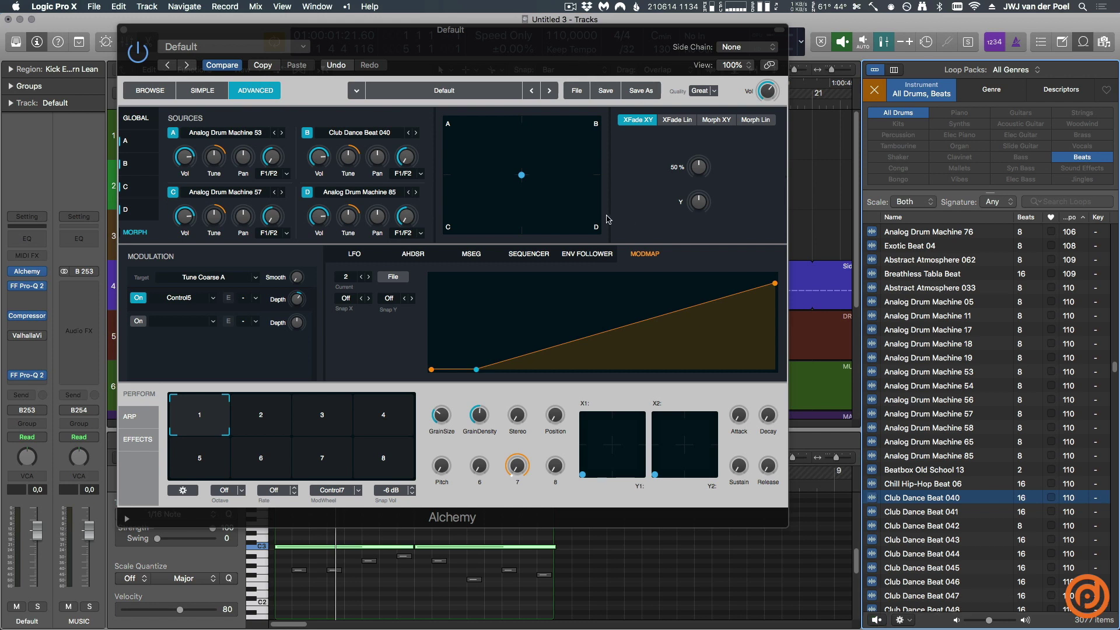
Step: Move the morph point to corner B and replace LFO2 with a new LFO on source B's Position
left_click_drag(522, 174, 601, 121)
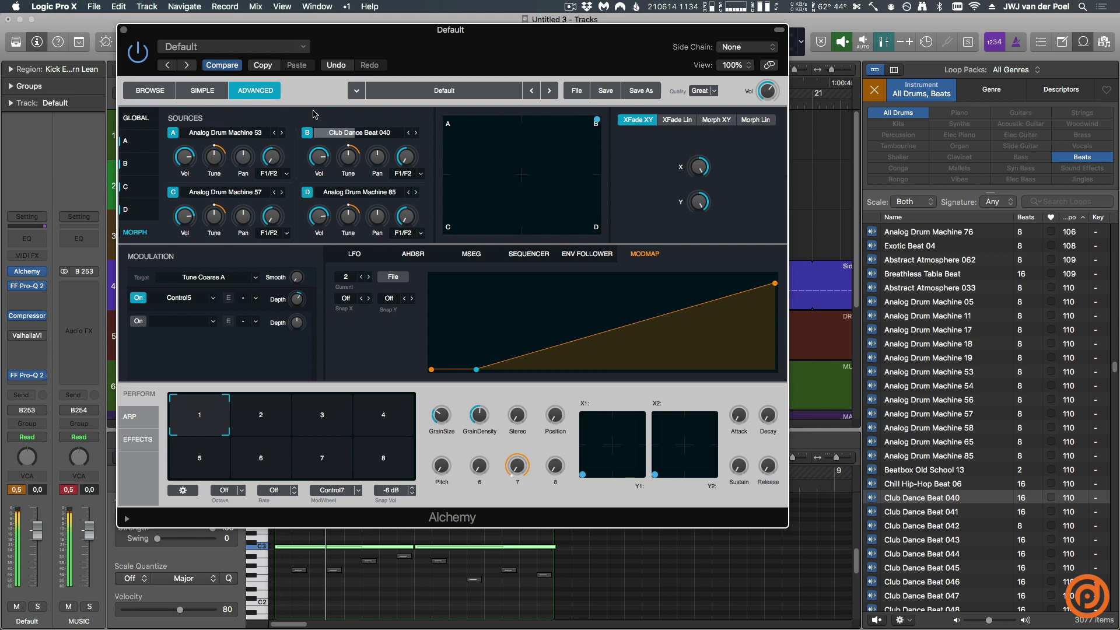
left_click(148, 166)
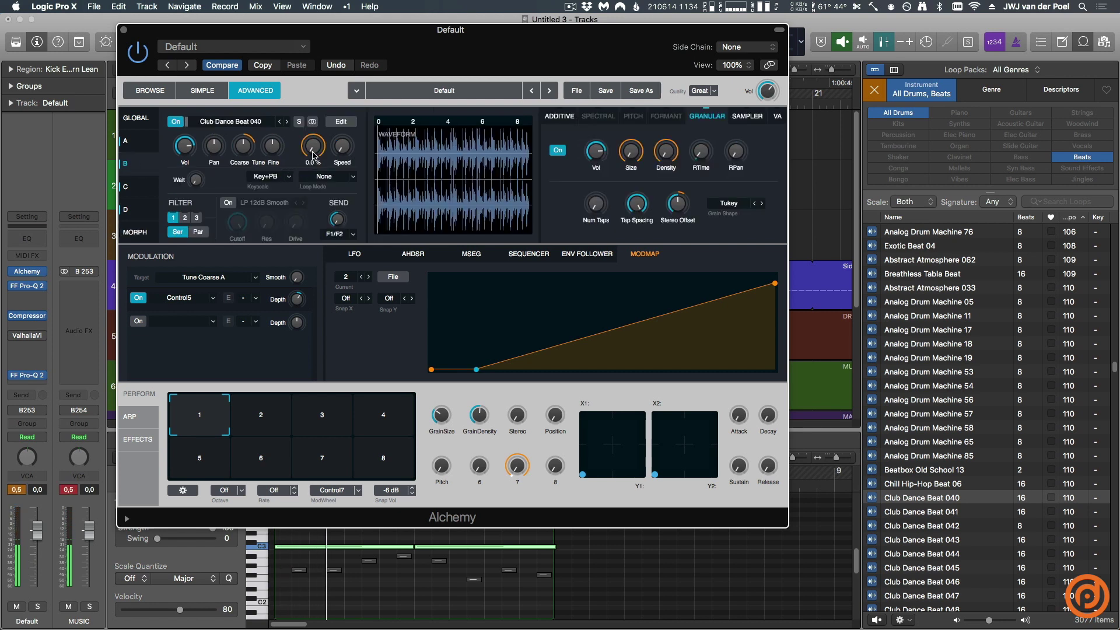
left_click(313, 154)
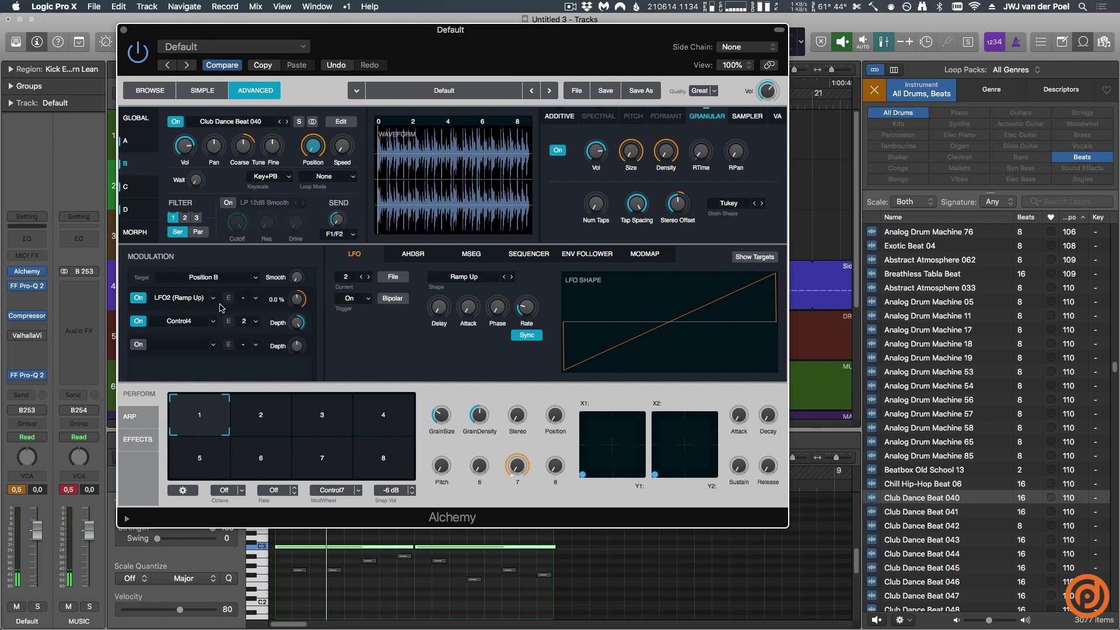
left_click(213, 298)
mouse_move(216, 314)
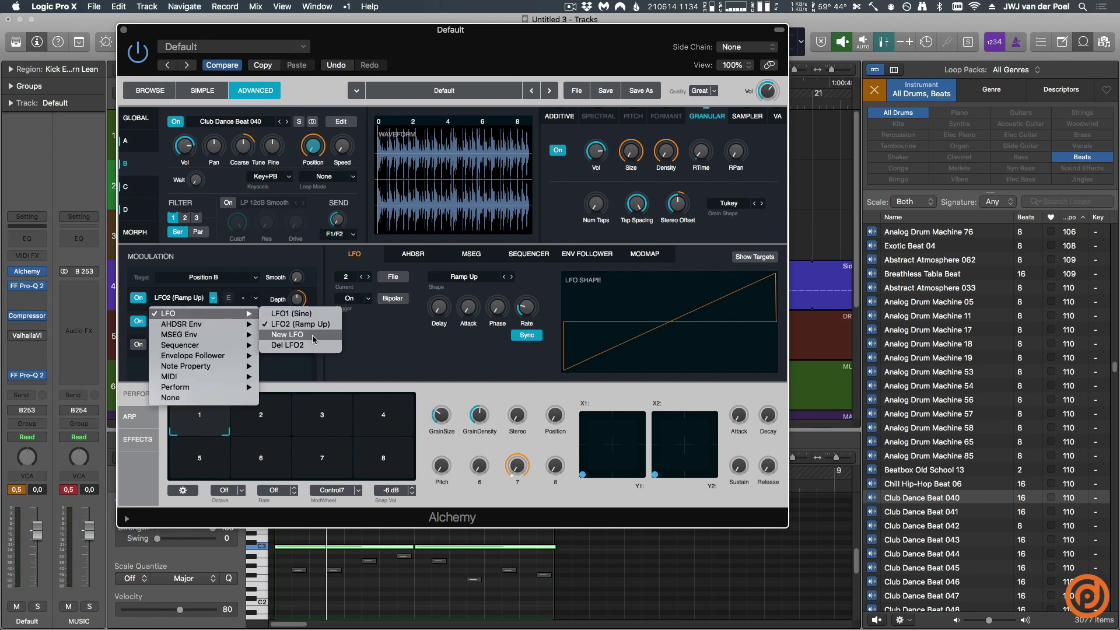
left_click(310, 340)
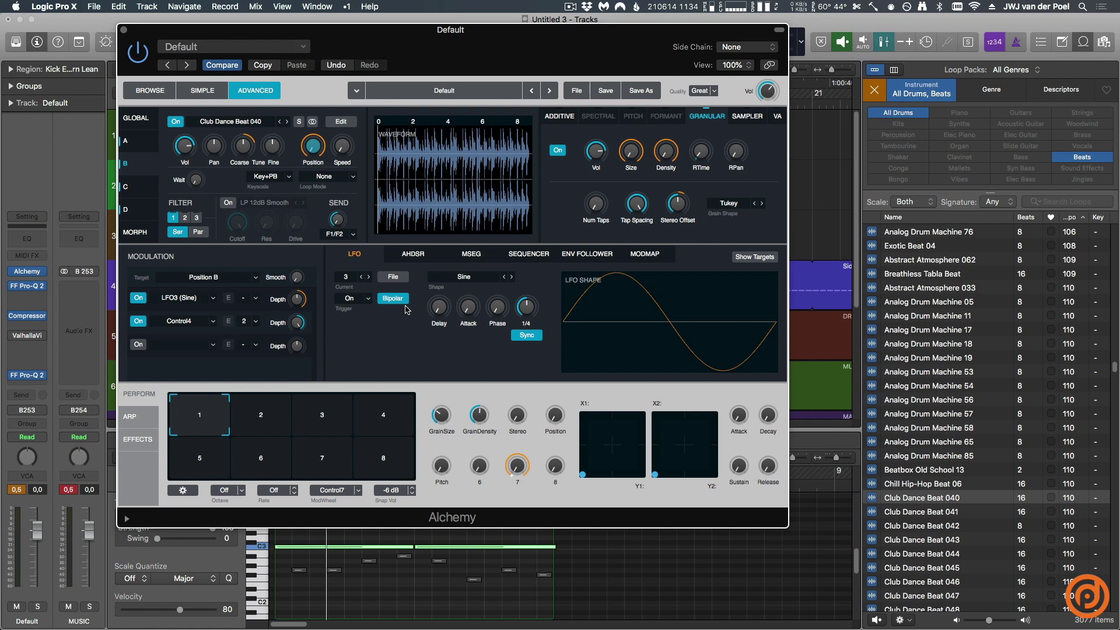
Step: Set LFO3's shape to Ramp Up, slow its synced rate, and switch off bipolar mode
left_click(457, 278)
mouse_move(503, 293)
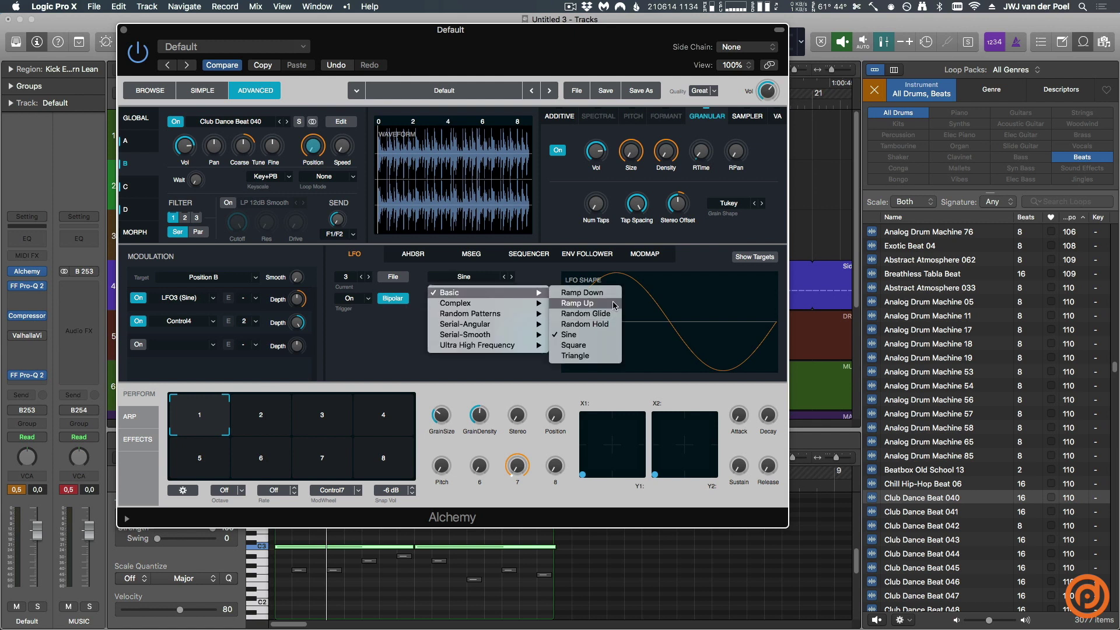
left_click(590, 303)
left_click_drag(529, 314, 532, 336)
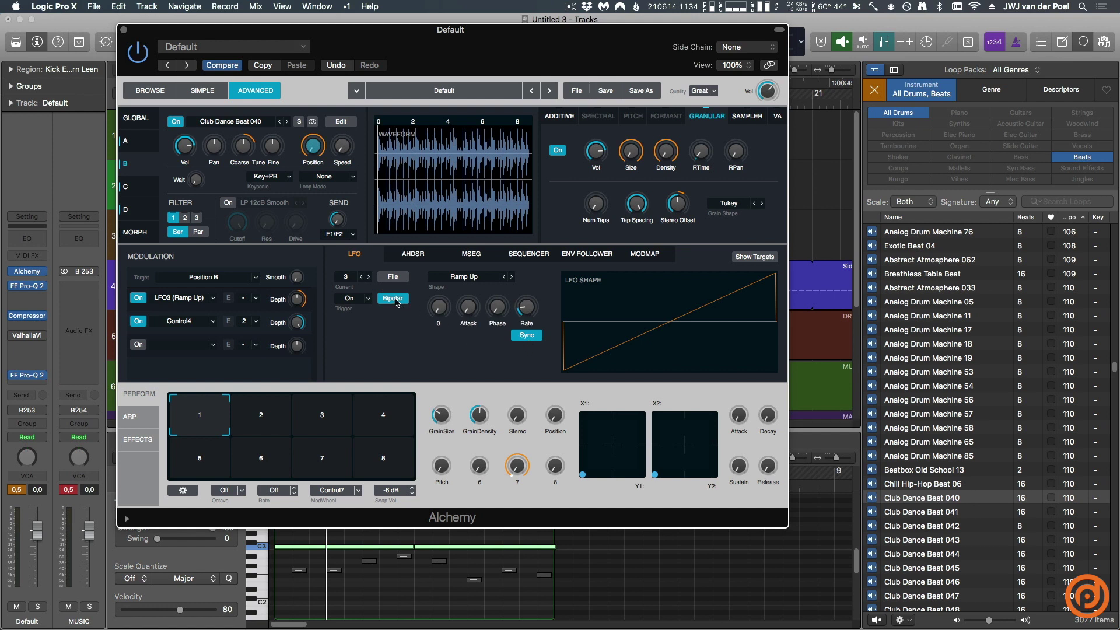
left_click(396, 299)
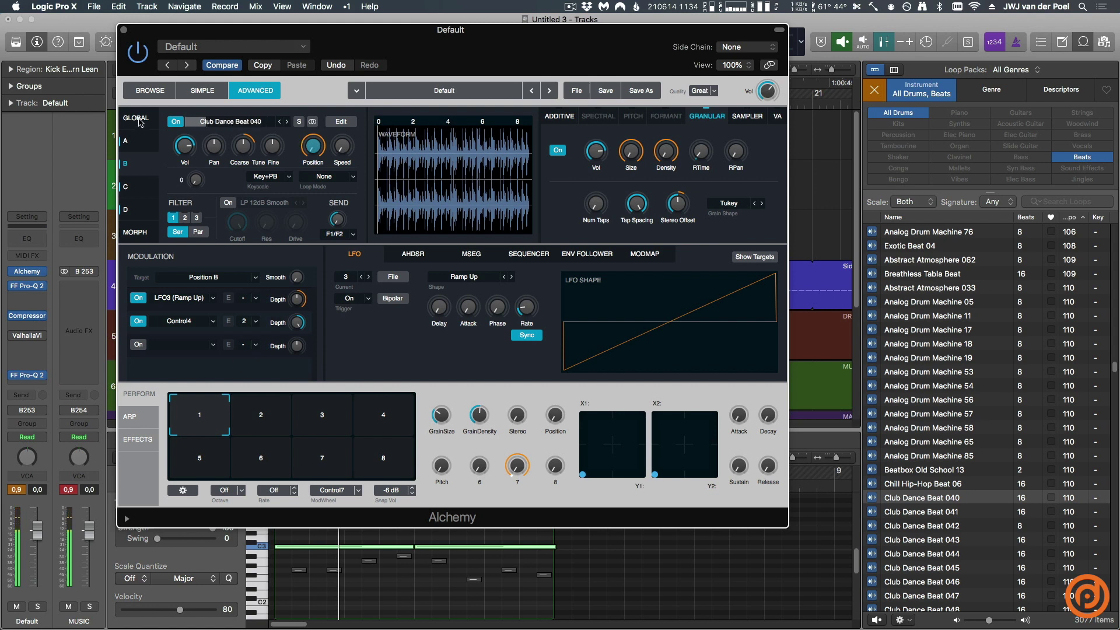
Step: Move the morph point to corner D and replace LFO2 with a new LFO on source D's Position
left_click(139, 120)
left_click(135, 232)
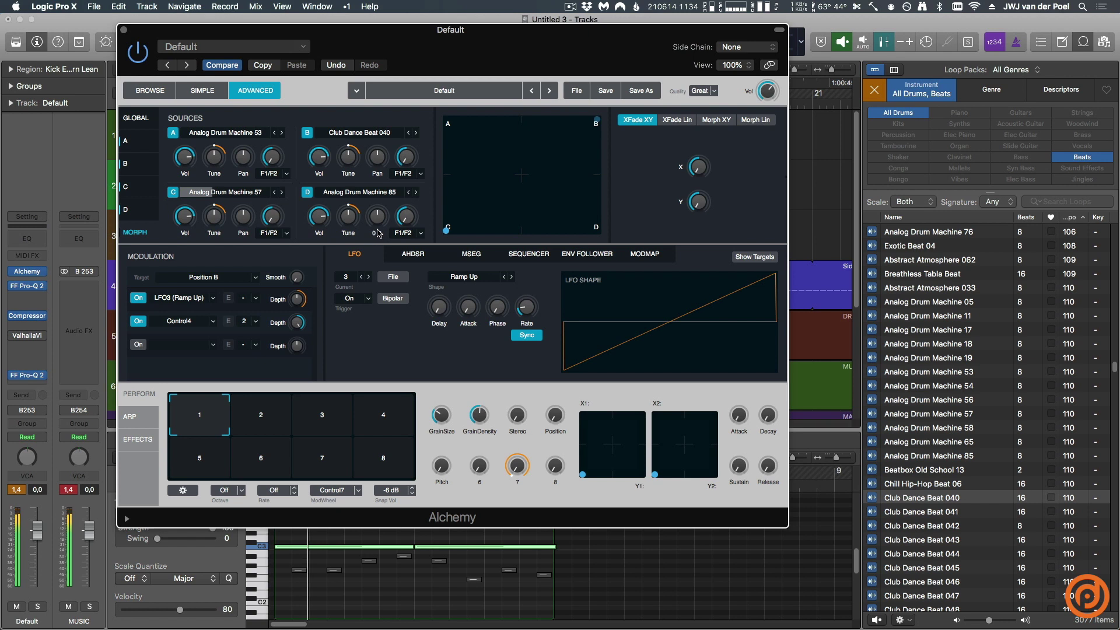
left_click_drag(448, 230, 658, 280)
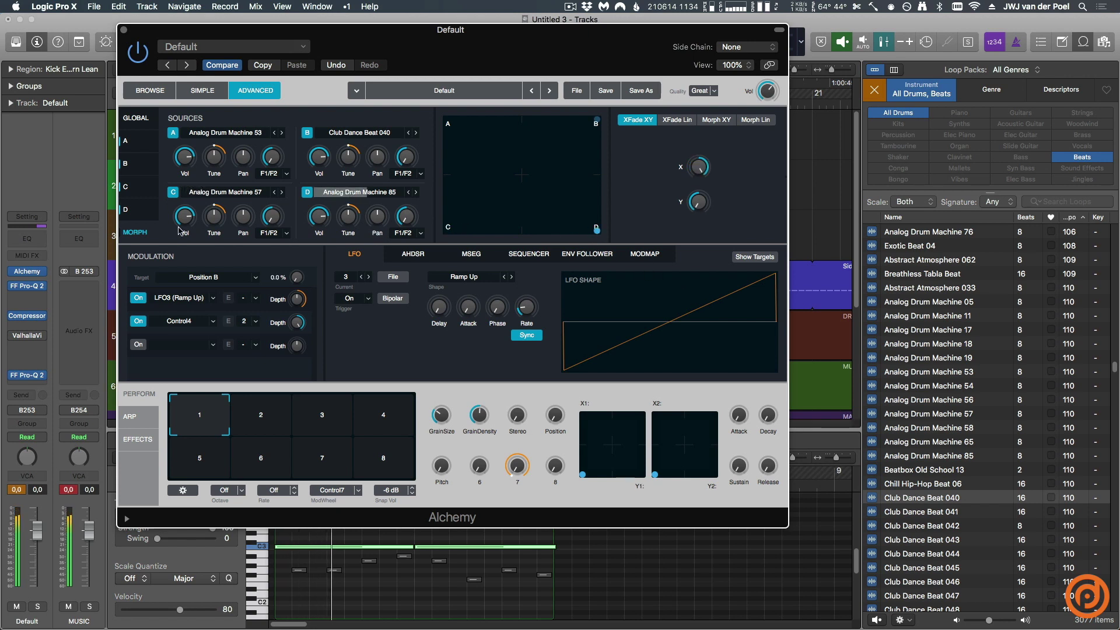
left_click(137, 210)
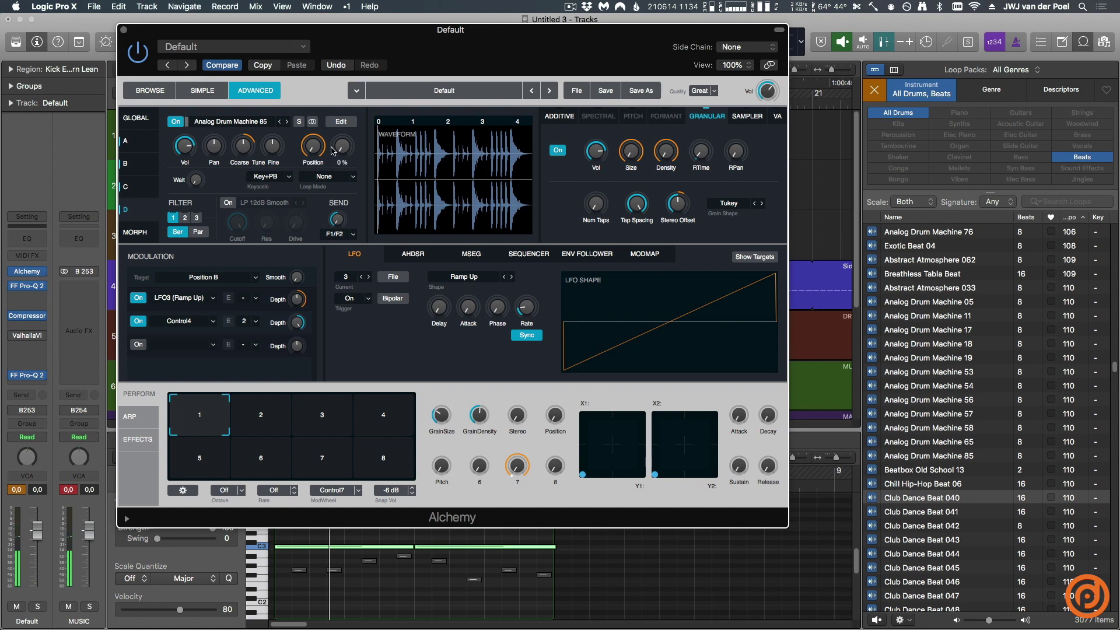
left_click(313, 145)
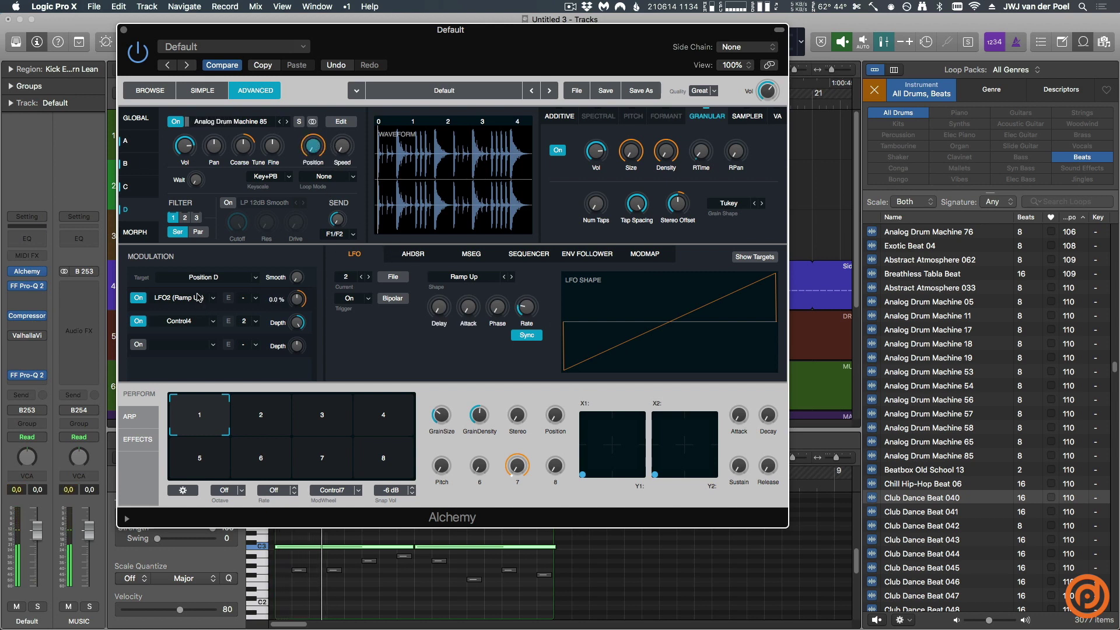
left_click(198, 297)
left_click(316, 143)
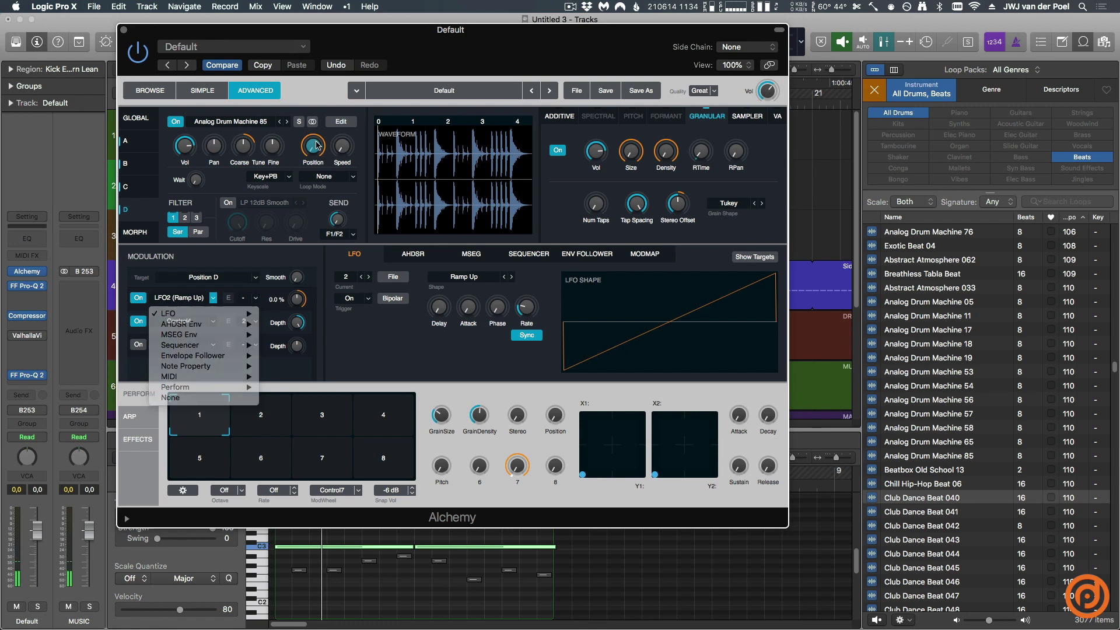
left_click(182, 300)
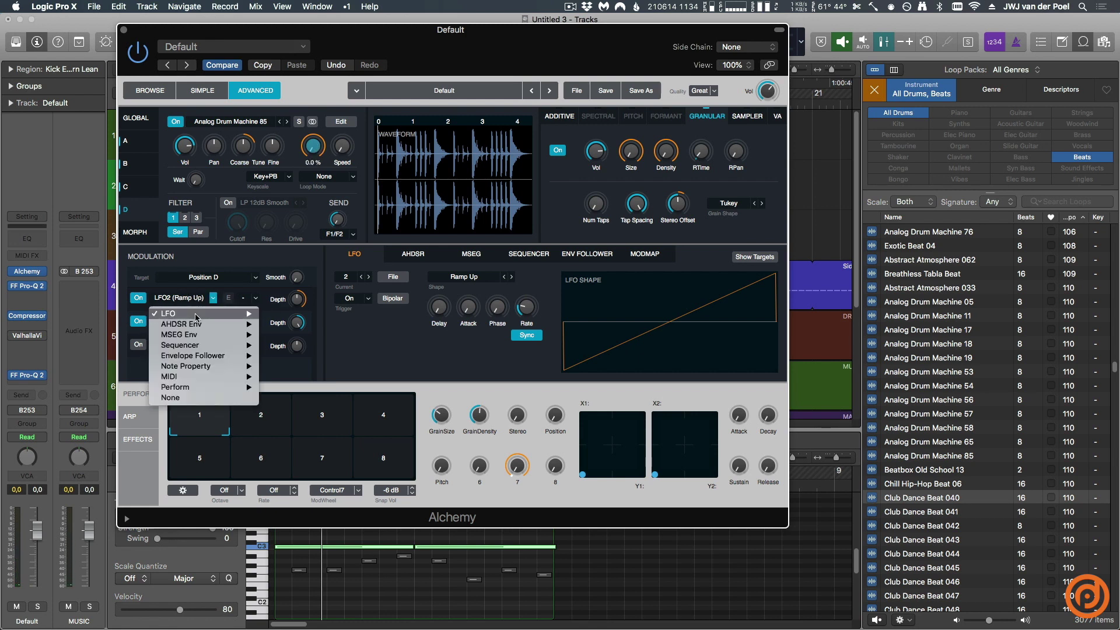
mouse_move(198, 315)
left_click(315, 346)
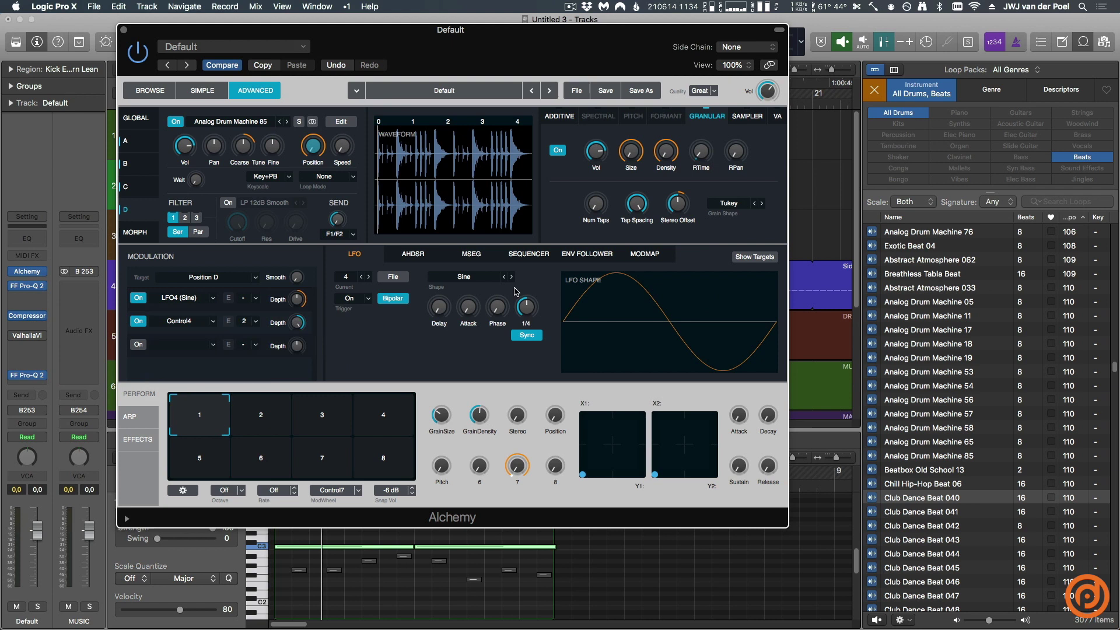
Step: Give LFO4 a Ramp Up shape, switch off bipolar mode, and set its synced rate to 1
left_click(495, 277)
mouse_move(511, 293)
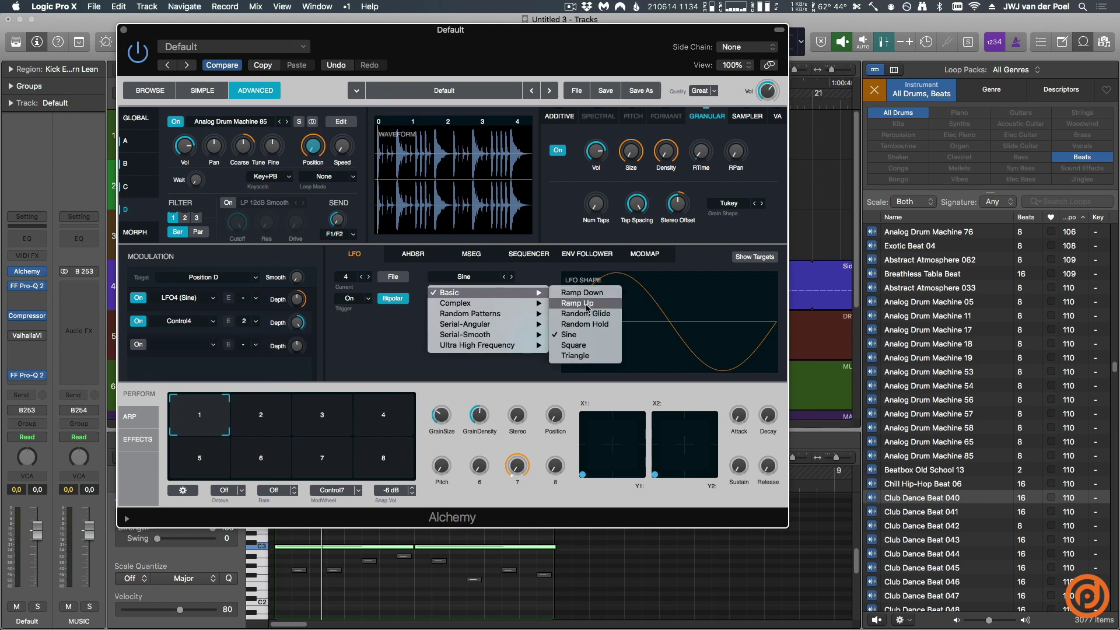
left_click(593, 304)
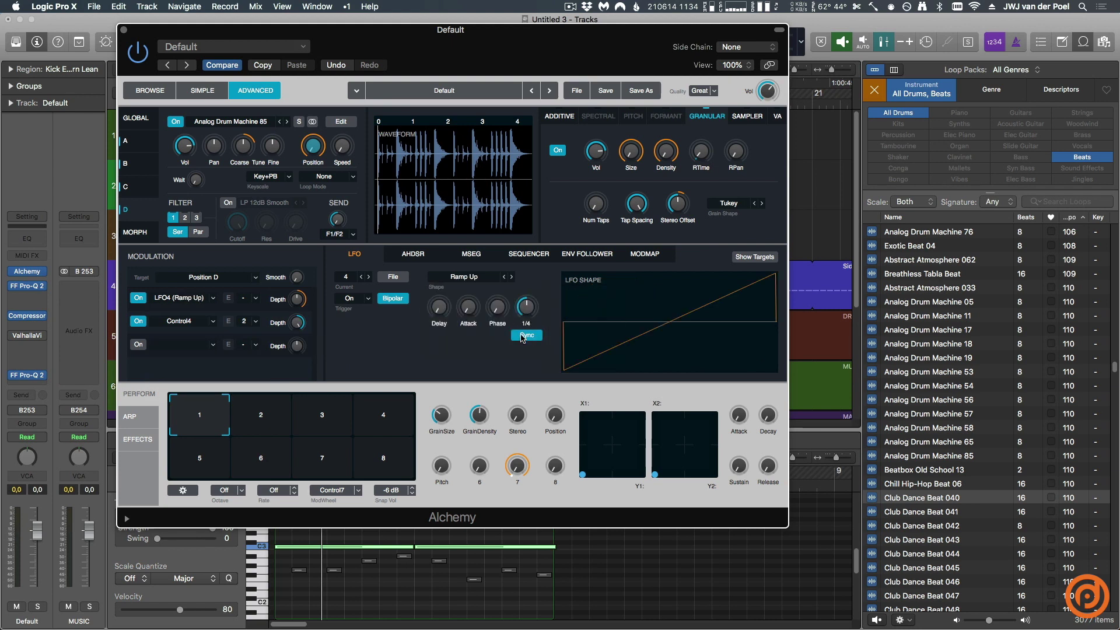
left_click(522, 336)
left_click(526, 335)
left_click(393, 298)
left_click_drag(529, 315, 531, 323)
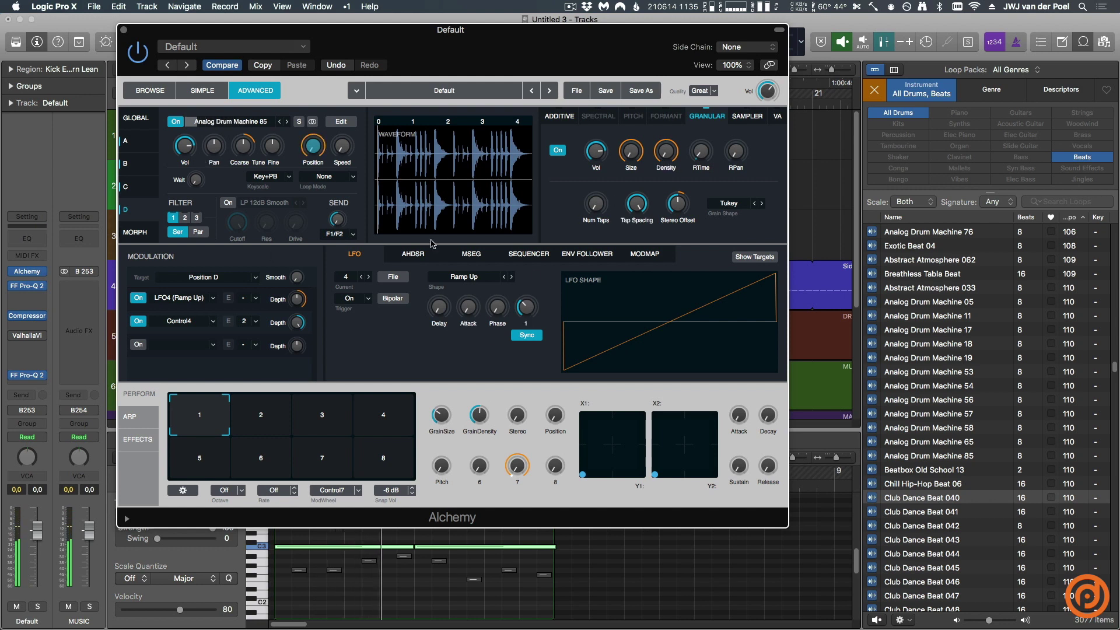
Step: Set the morph X value to 0% and modulate it with XYPad1X at full depth
left_click(140, 118)
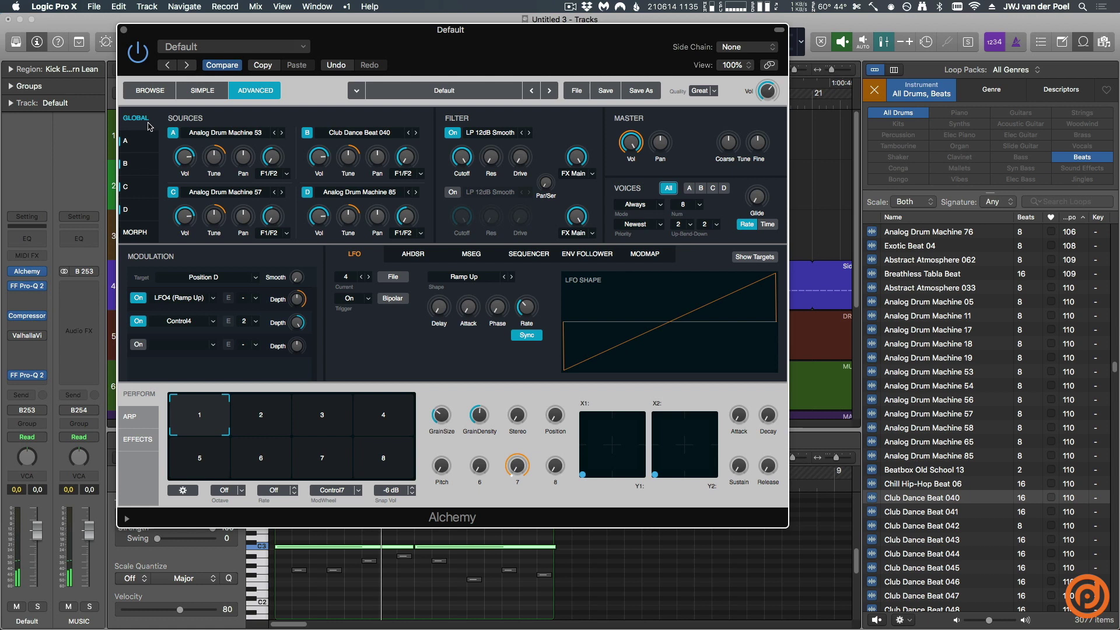
left_click(135, 232)
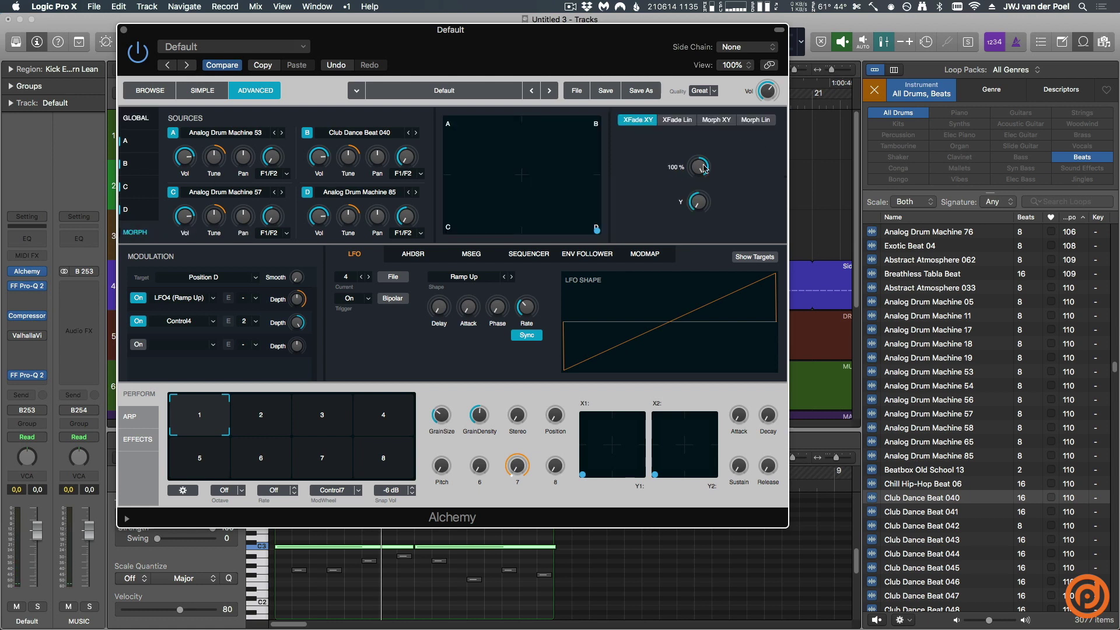
left_click(697, 168)
right_click(699, 169)
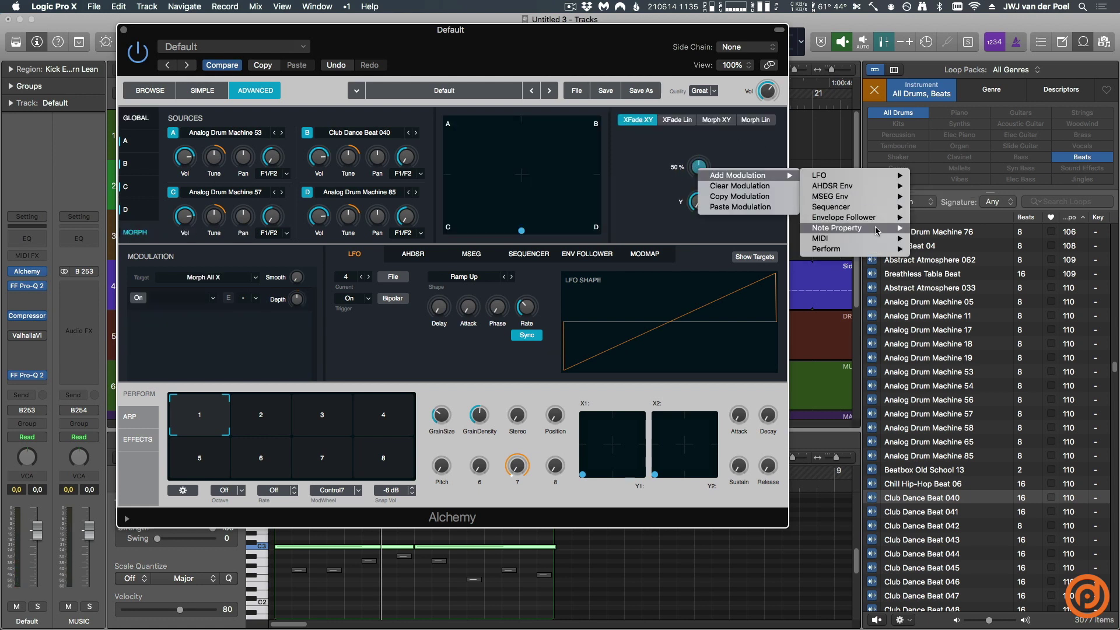
mouse_move(875, 249)
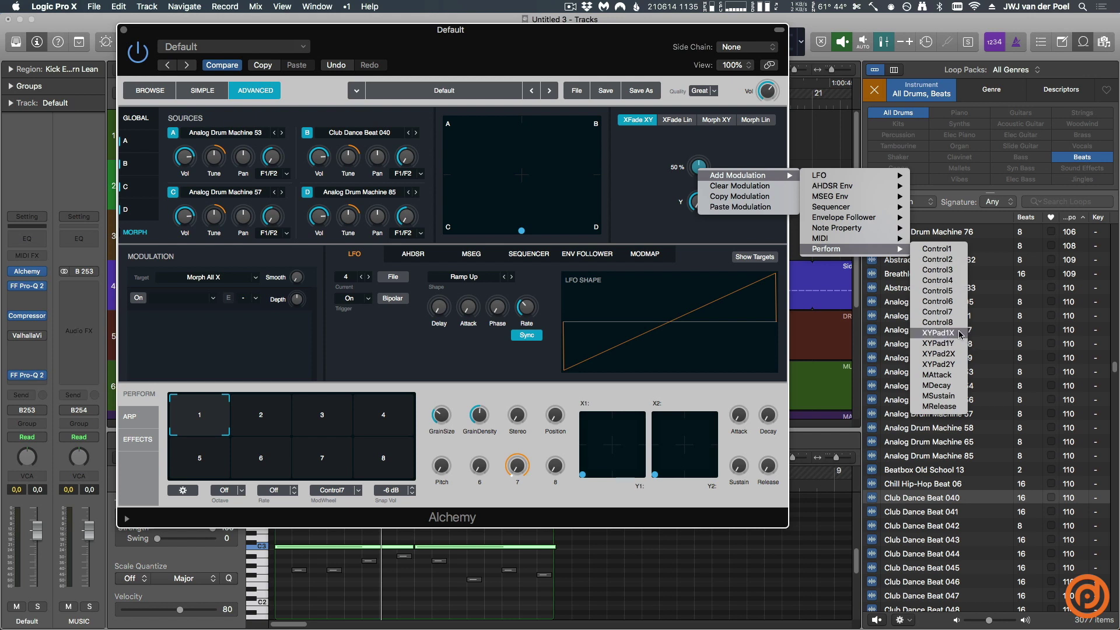
key("Return")
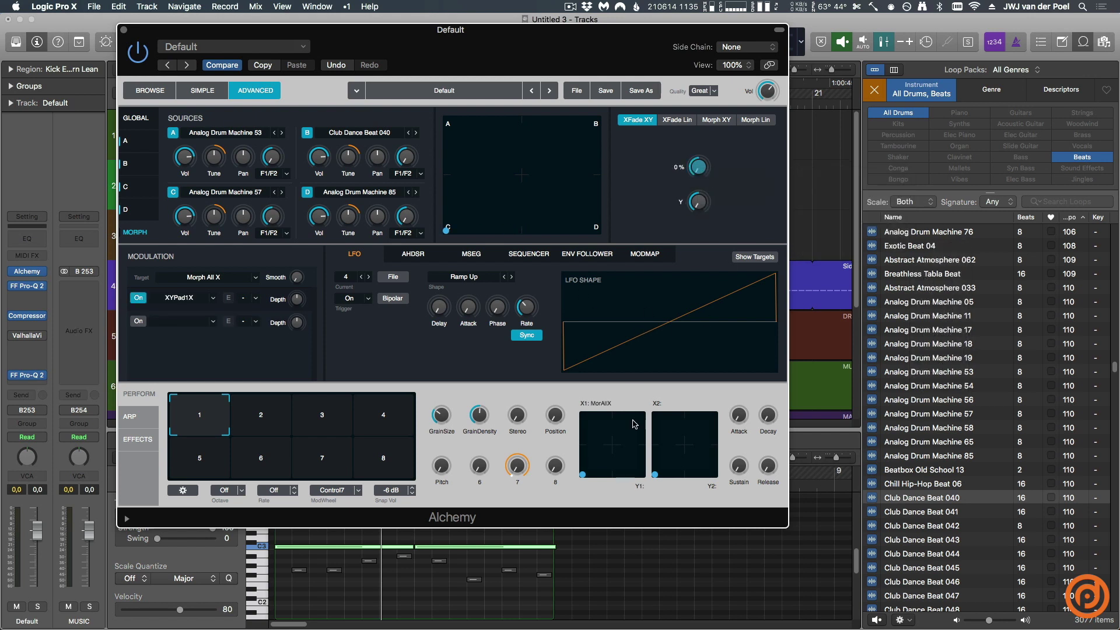
mouse_move(286, 301)
left_click_drag(294, 302, 312, 255)
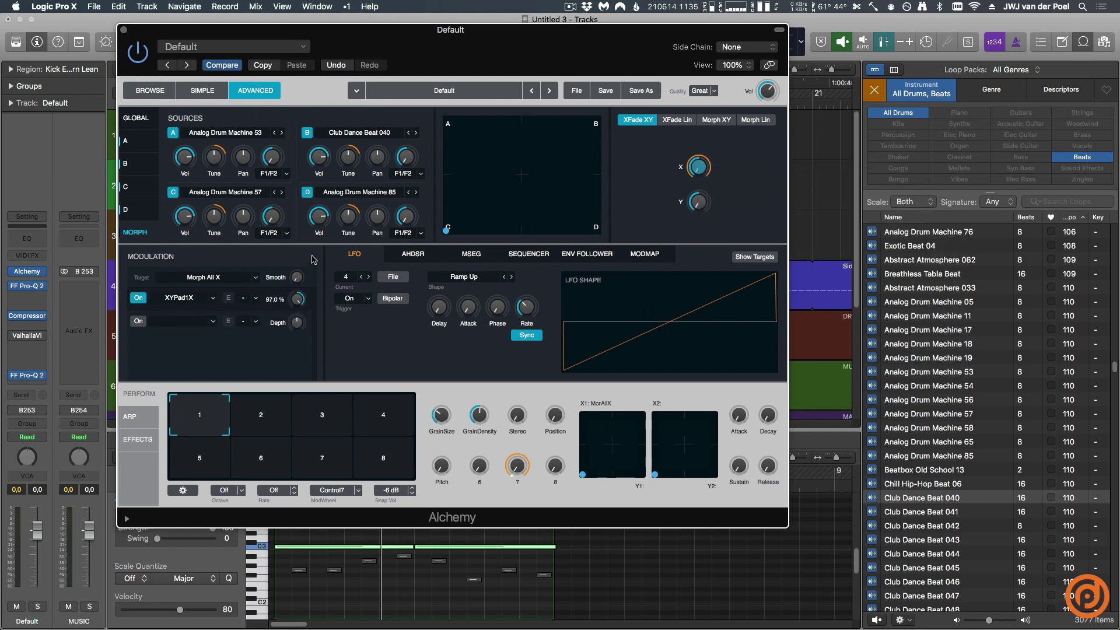
Step: Modulate the morph Y value with XYPad1Y at 100% depth and try out the first XY pad
right_click(707, 212)
mouse_move(782, 217)
mouse_move(903, 291)
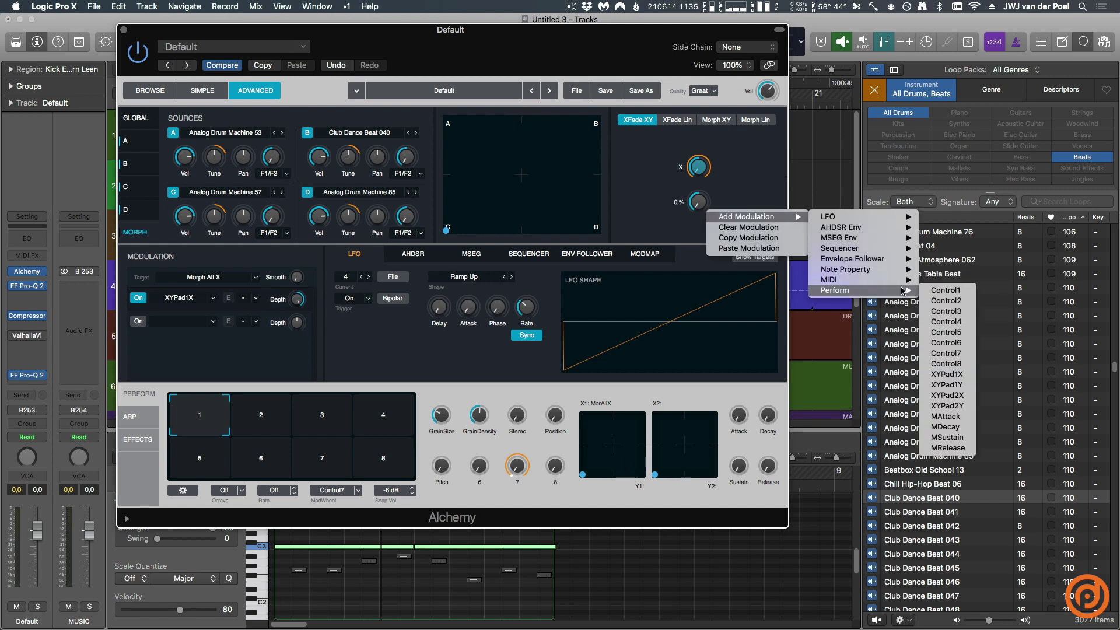
left_click(962, 386)
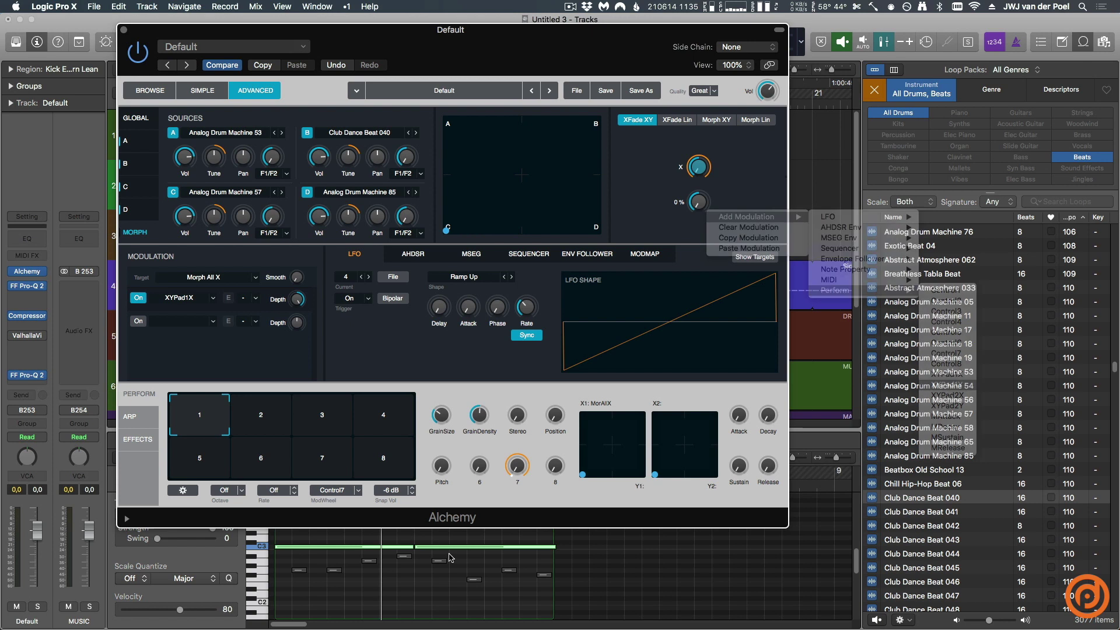
mouse_move(590, 475)
left_mouse_down()
mouse_move(633, 469)
mouse_move(614, 404)
mouse_move(595, 475)
left_mouse_up()
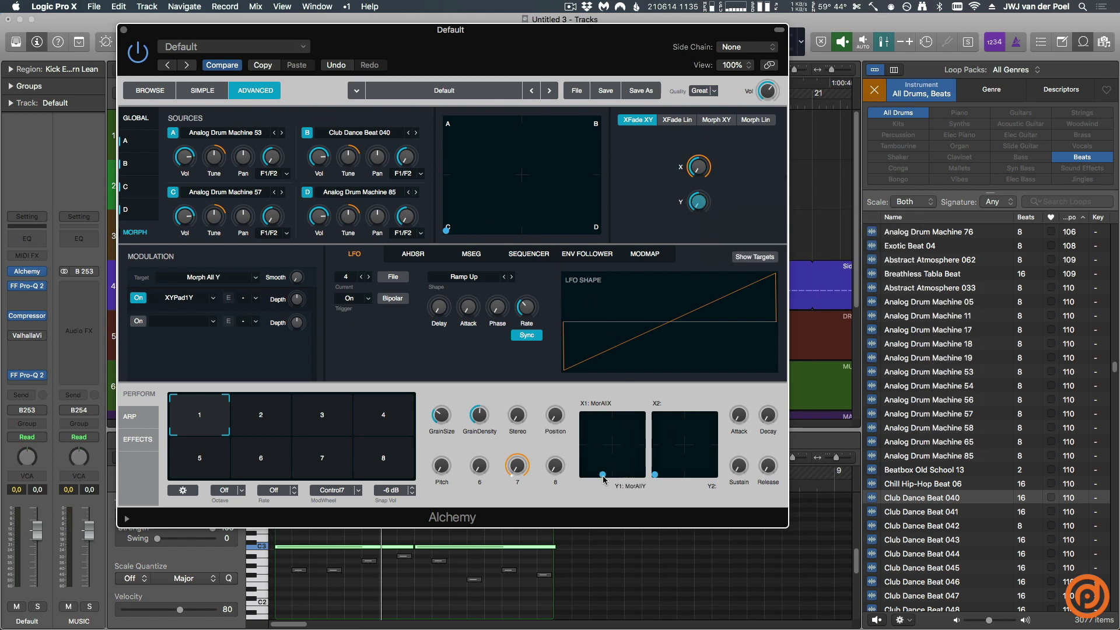
left_click_drag(596, 475, 585, 510)
left_click(150, 142)
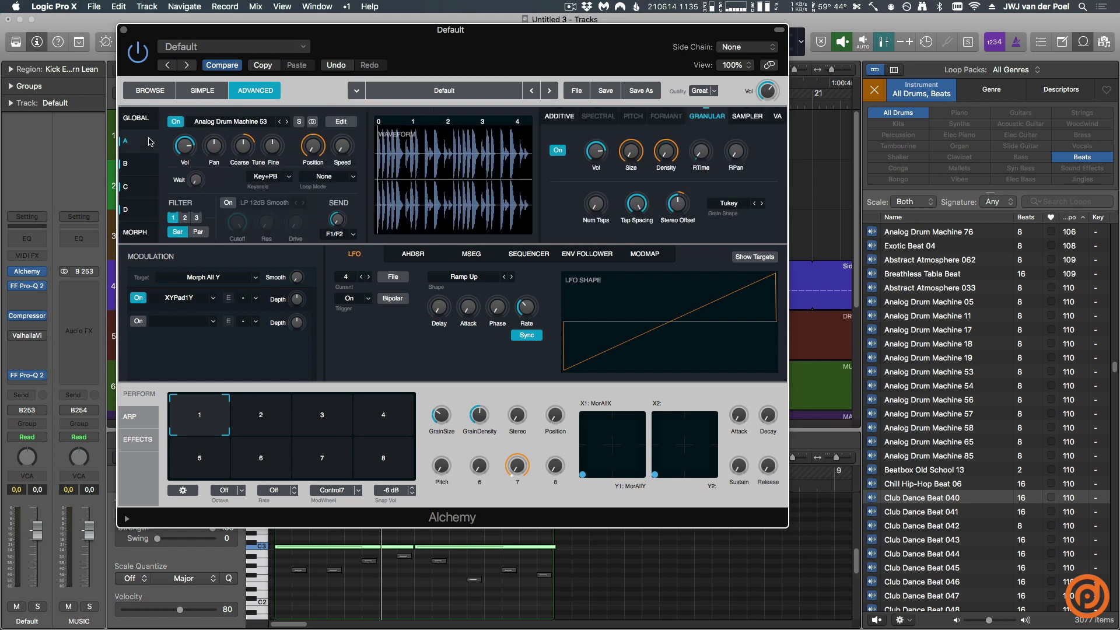
left_click(138, 233)
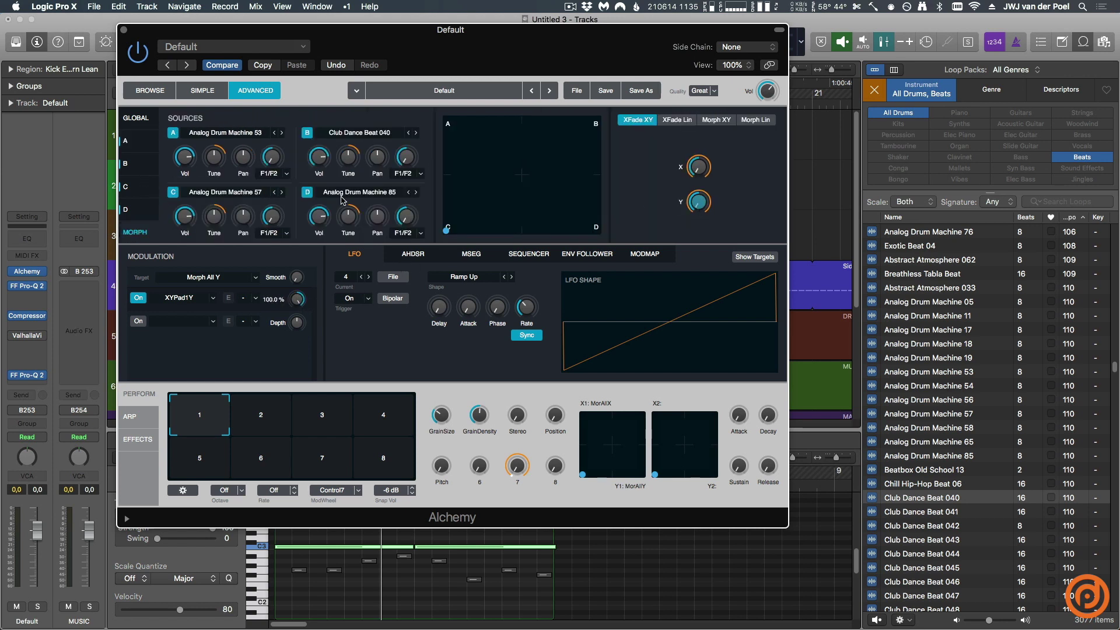
Step: Audition morph positions on the first XY pad while varying the Position, GrainDensity and GrainSize knobs
left_click(640, 438)
left_click_drag(639, 441, 565, 369)
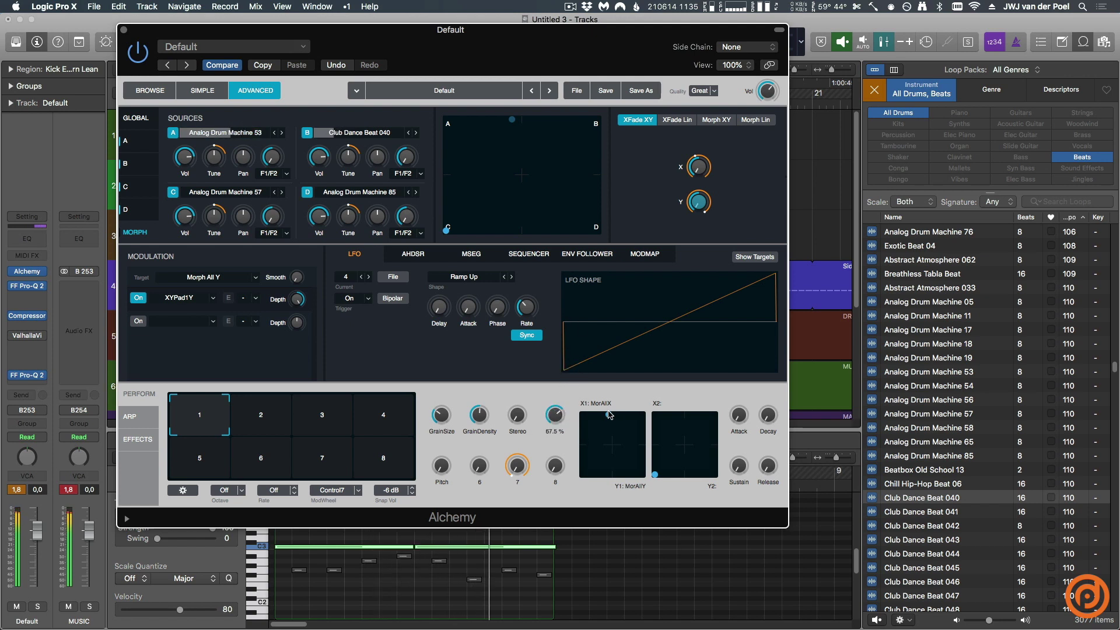
left_click_drag(609, 415, 607, 459)
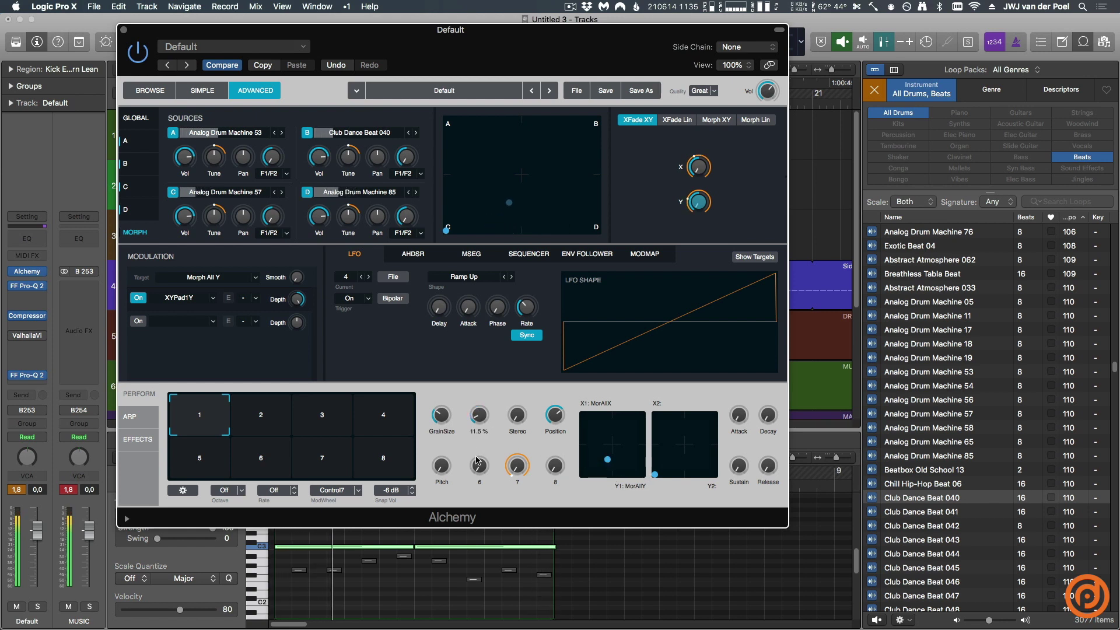
left_click_drag(476, 469, 474, 476)
mouse_move(442, 417)
left_mouse_down()
mouse_move(442, 449)
mouse_move(455, 399)
left_mouse_up()
mouse_move(608, 459)
left_mouse_down()
mouse_move(569, 466)
mouse_move(621, 477)
mouse_move(607, 444)
left_mouse_up()
left_click_drag(557, 416, 561, 440)
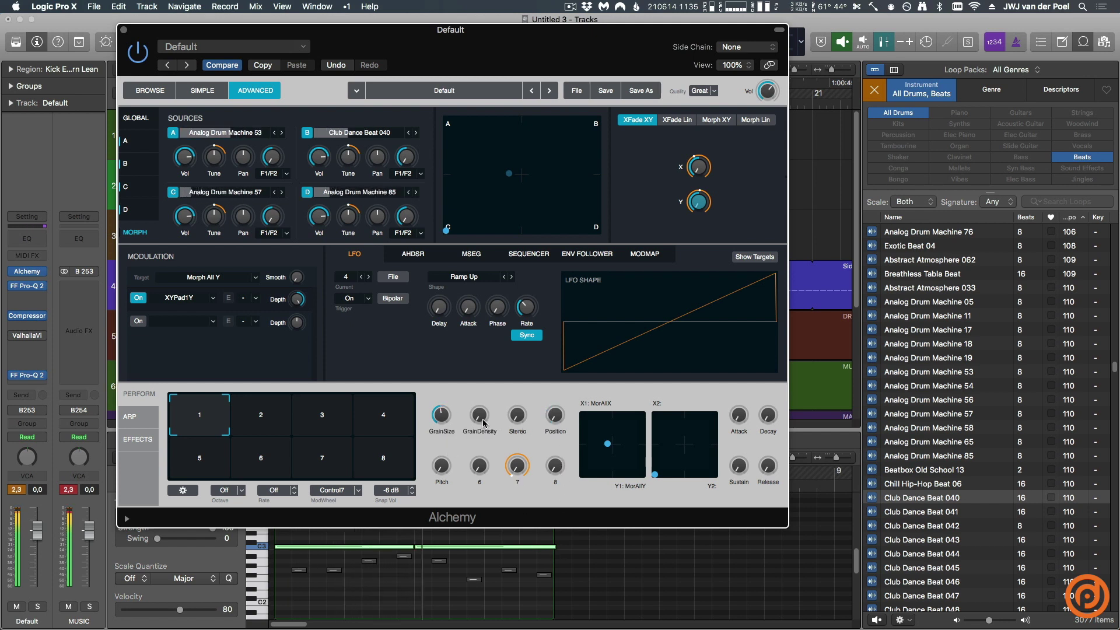
left_click_drag(479, 416, 482, 421)
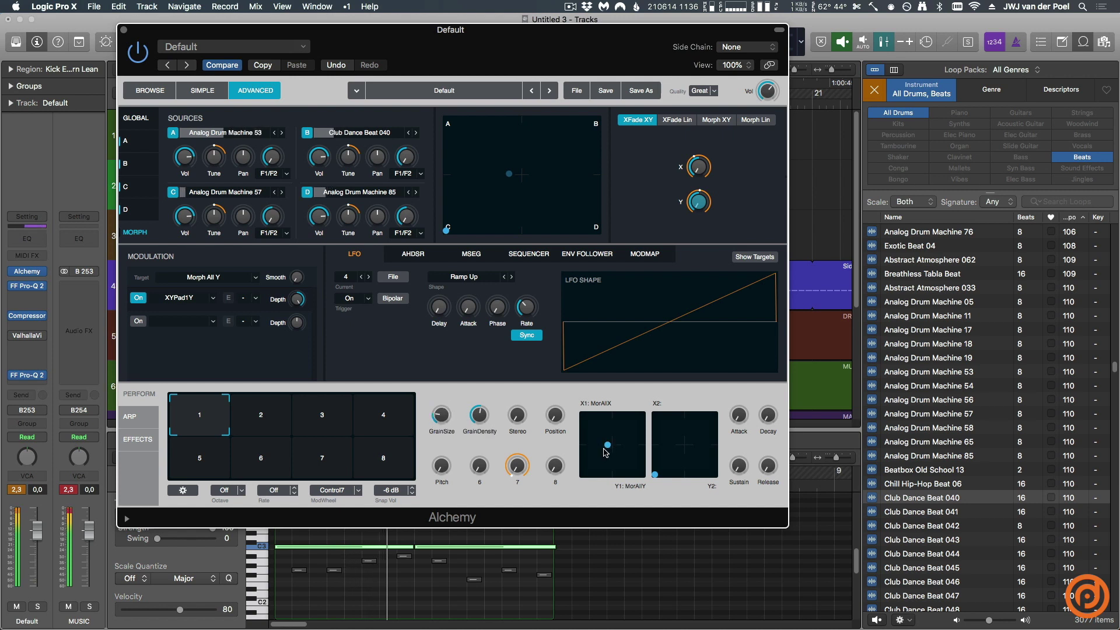
Step: Raise the Stereo knob to 76% while moving the first XY pad from corner C to the centre
left_click_drag(604, 449, 580, 484)
mouse_move(517, 416)
left_mouse_down()
mouse_move(495, 392)
mouse_move(521, 421)
left_mouse_up()
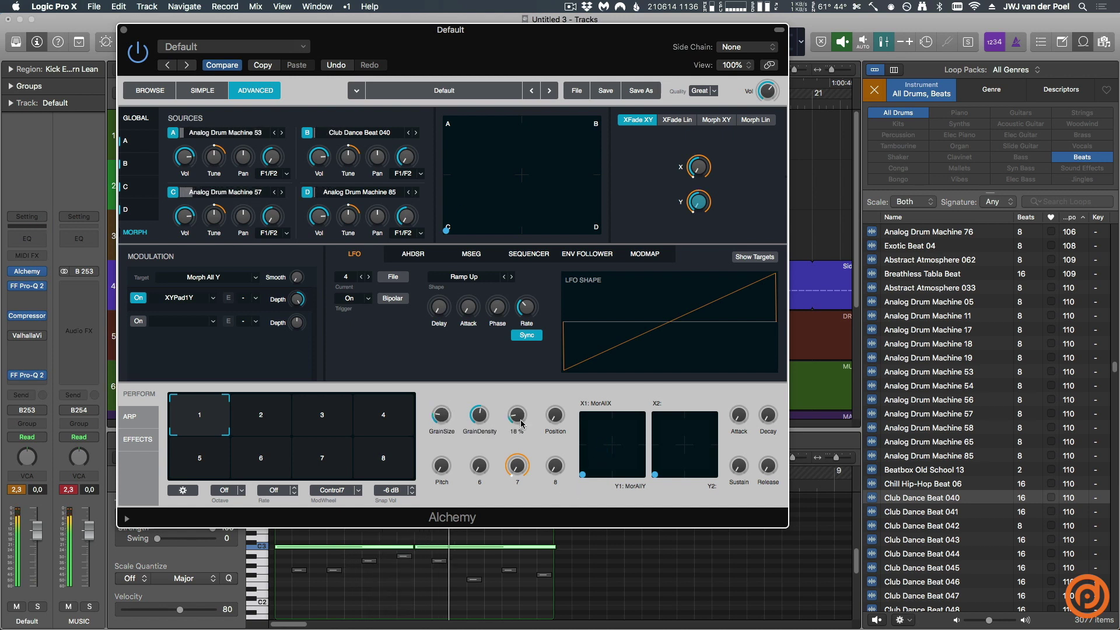
left_click_drag(599, 445, 613, 446)
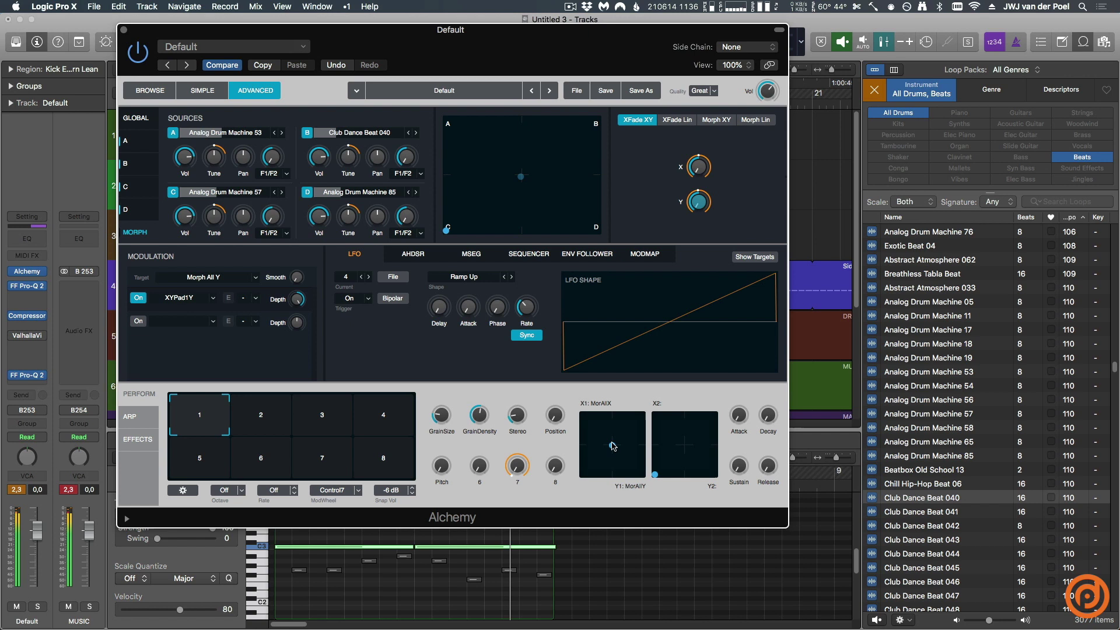
mouse_move(519, 416)
left_mouse_down()
mouse_move(533, 374)
mouse_move(527, 407)
left_mouse_up()
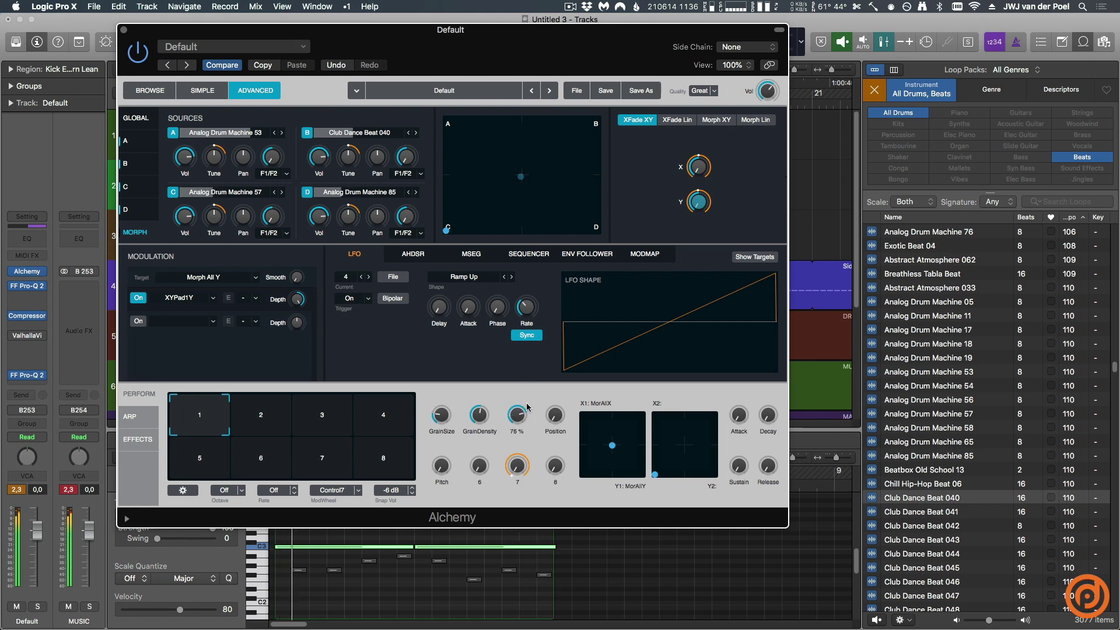
Step: Audition morph corners B and D with varied Position, grain size and density, and return the first XY pad to its centre
left_click_drag(612, 445, 648, 408)
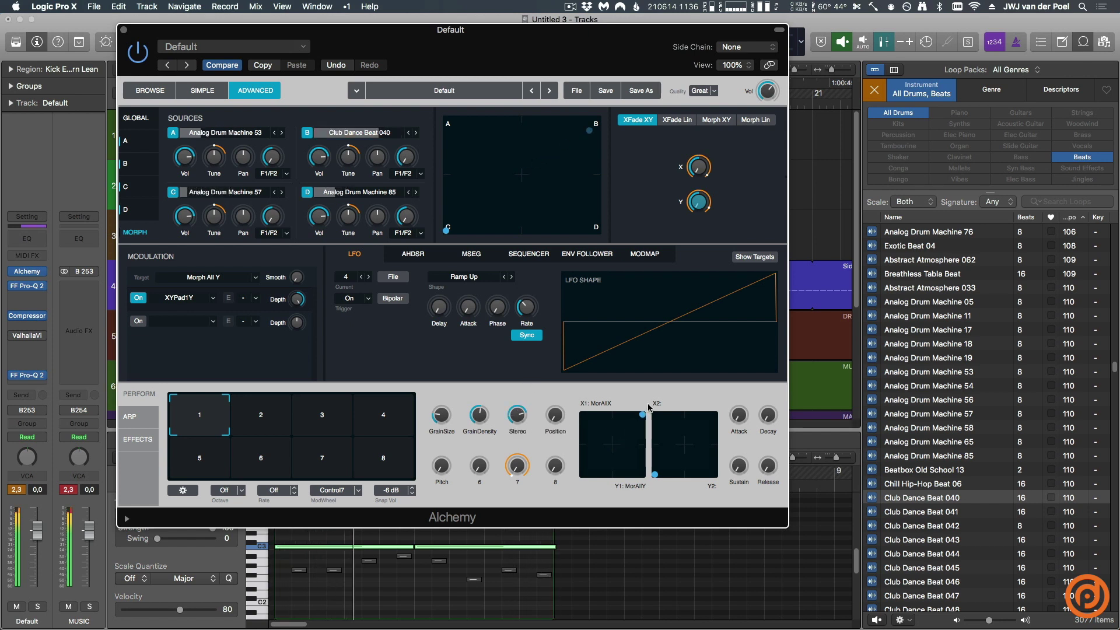
left_click_drag(557, 419, 547, 399)
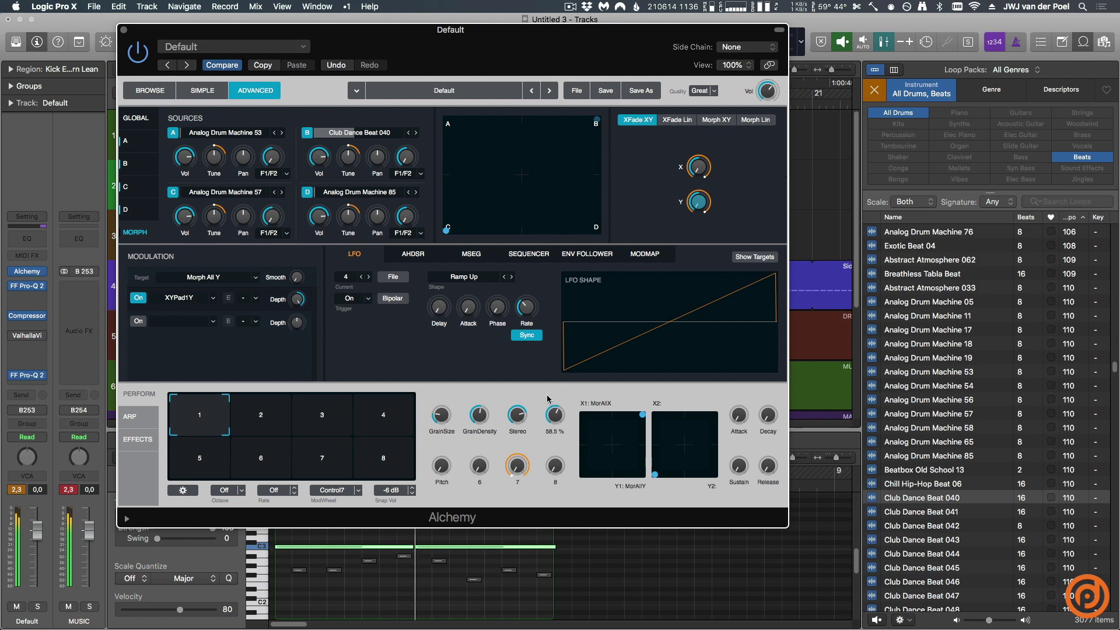
left_click_drag(467, 375, 459, 470)
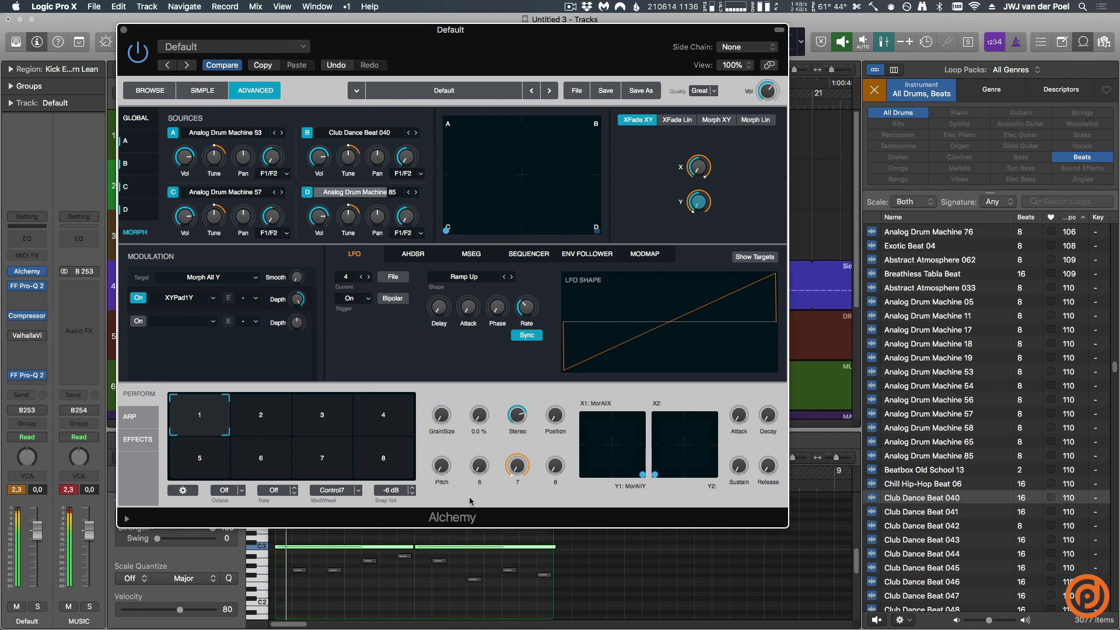
left_click_drag(470, 501, 499, 404)
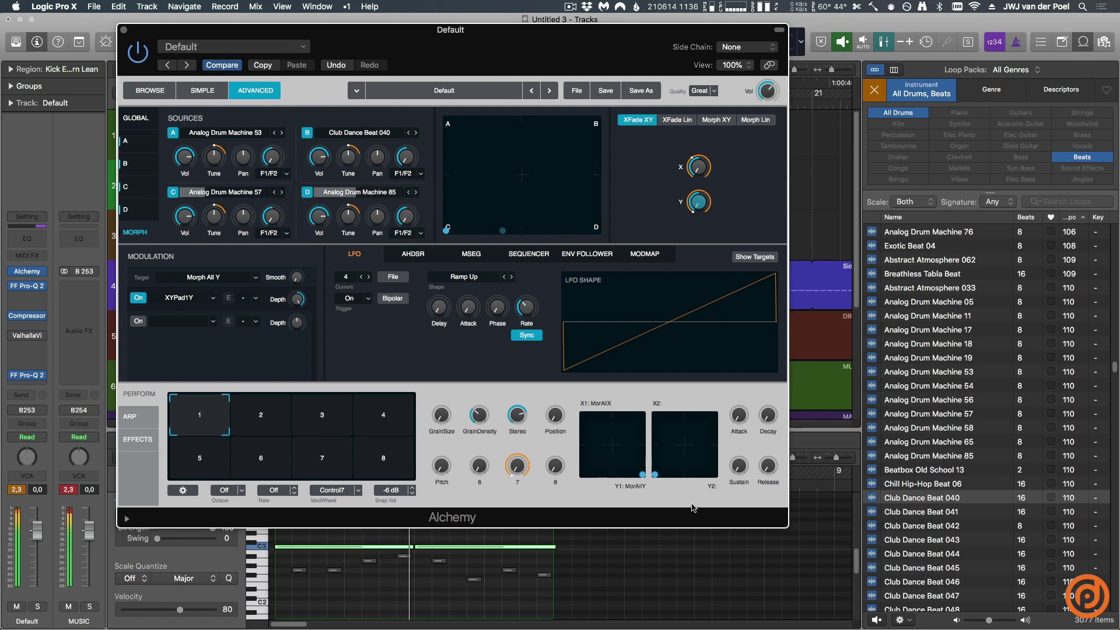
left_click_drag(692, 508, 605, 447)
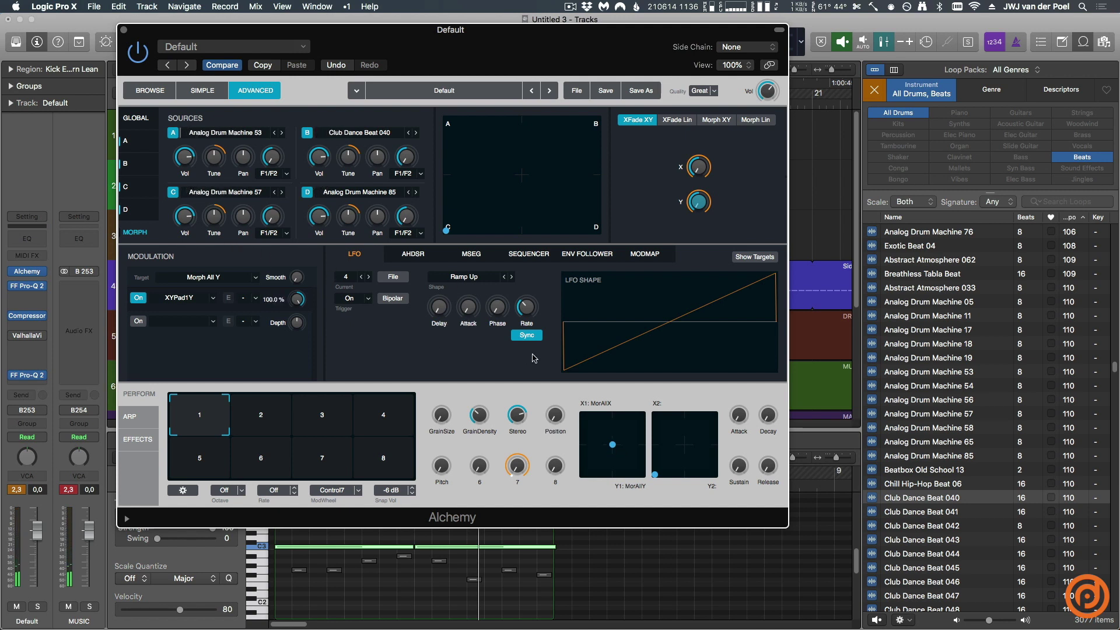
Step: Modulate source A's coarse tune with a new sequencer and set that sequencer's value snap to 1/12
left_click(220, 160)
right_click(216, 160)
mouse_move(266, 165)
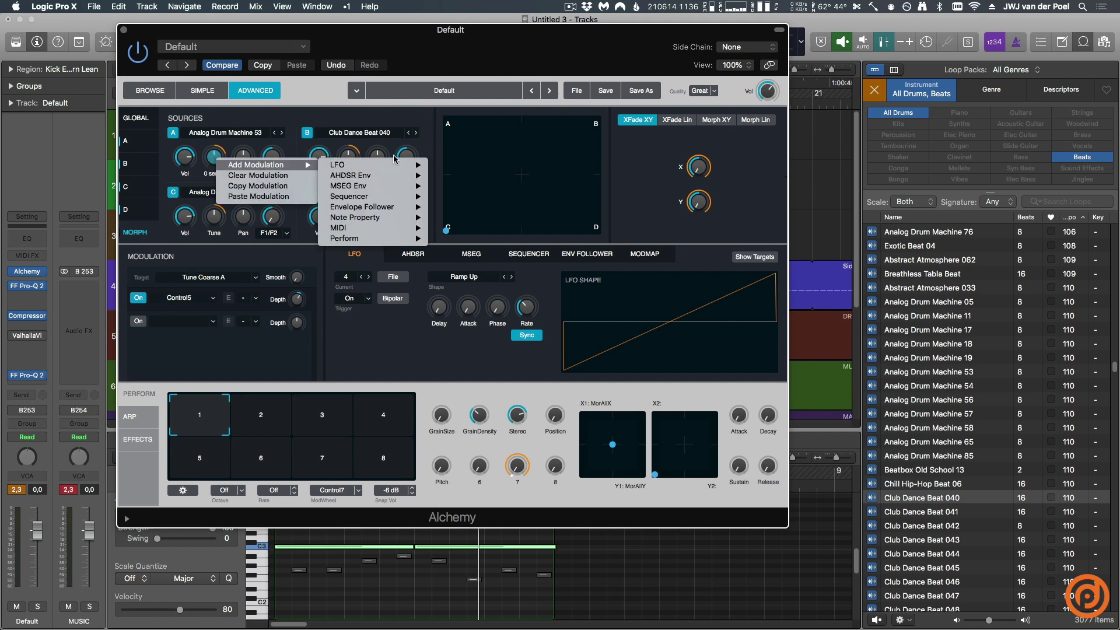
mouse_move(403, 187)
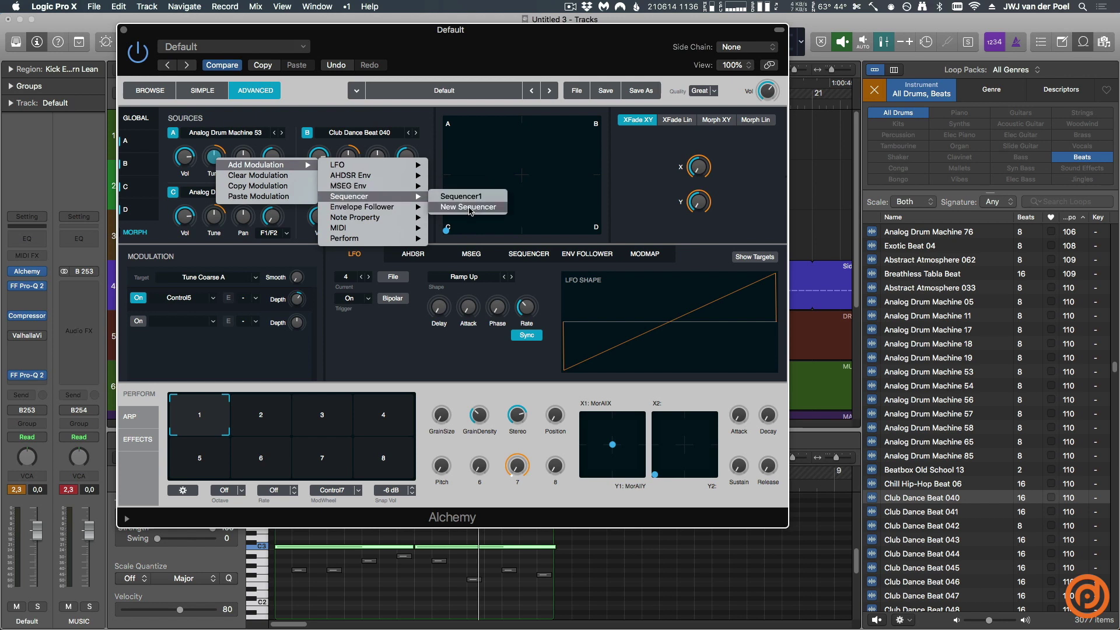
left_click(470, 208)
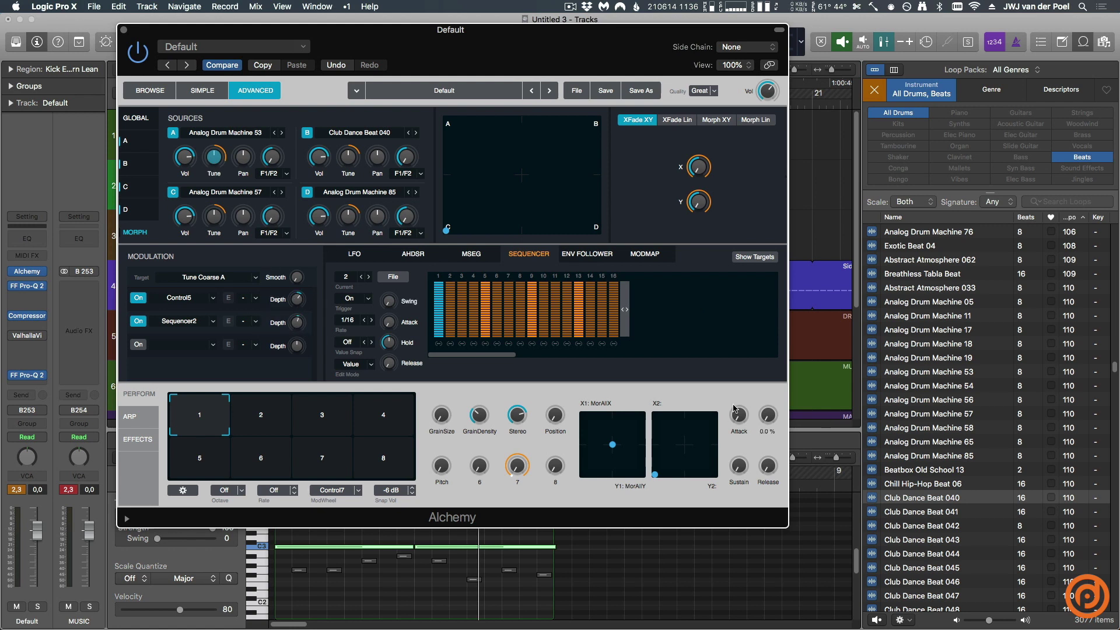
left_click(349, 345)
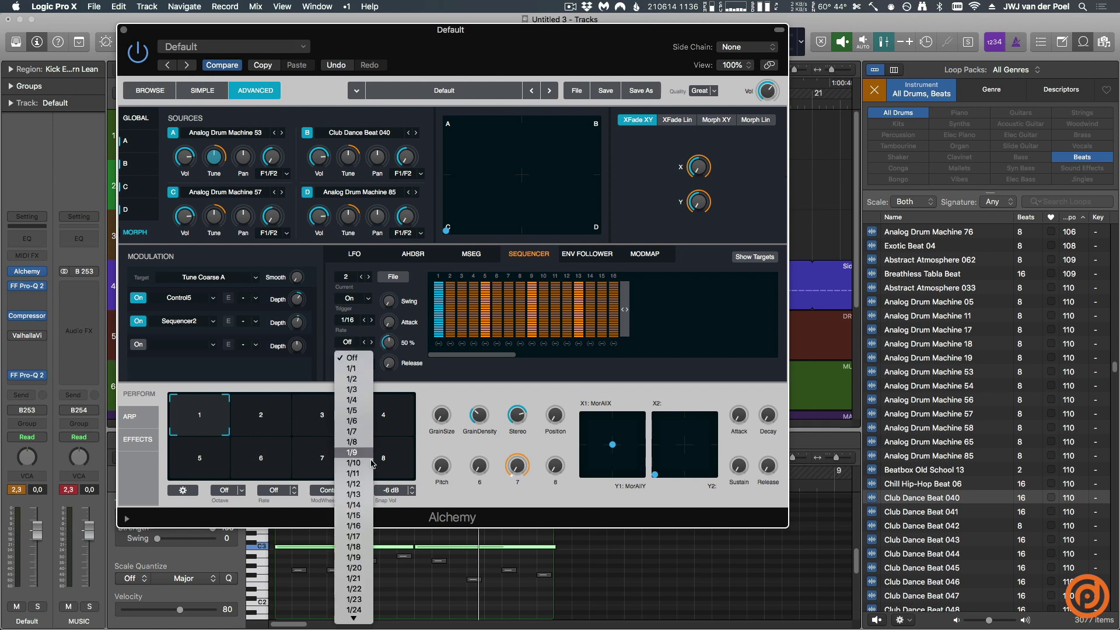
Step: Redraw the sequencer pattern, emptying steps 2, 3, 5–8 and 13–15 and lowering 4 and 9–12, while auditioning it at morph corner A
left_click(465, 310)
left_click_drag(455, 343, 466, 327)
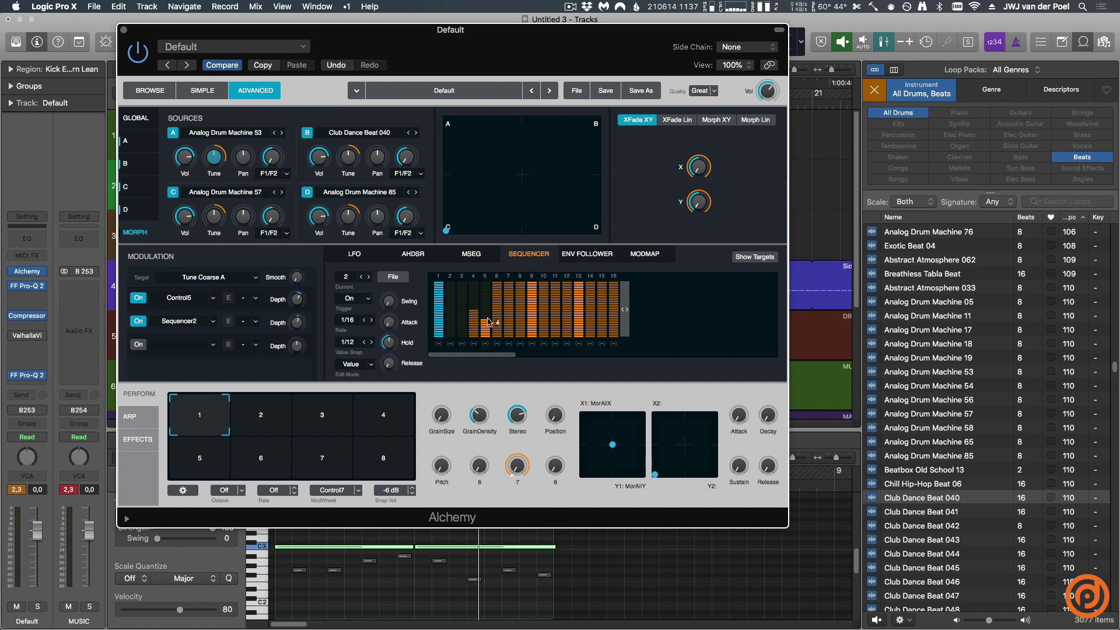
left_click_drag(489, 321, 521, 347)
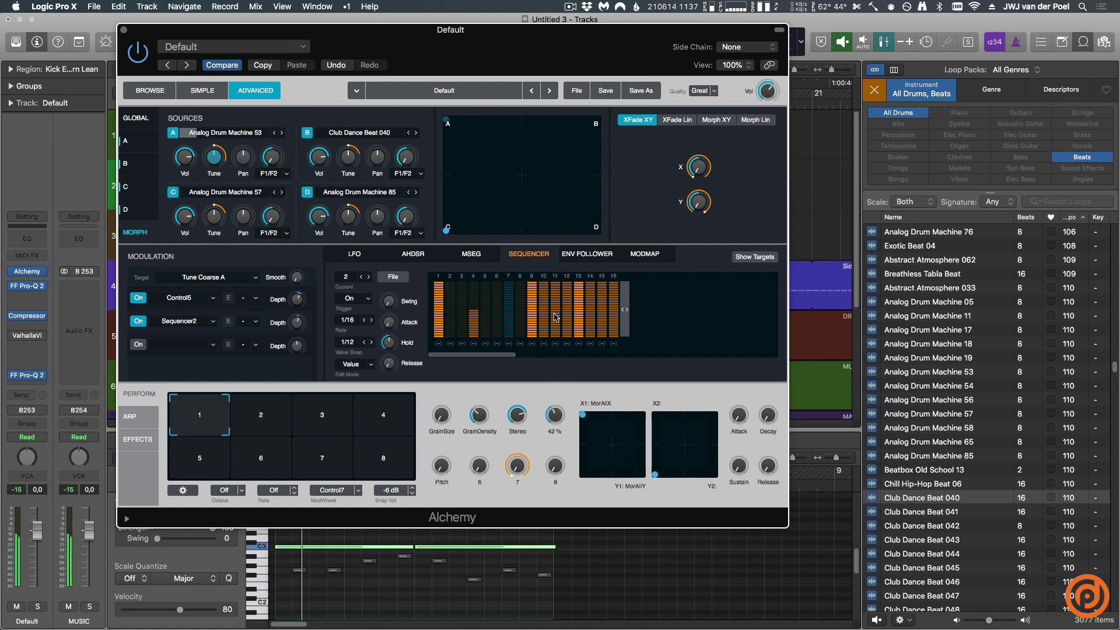
mouse_move(531, 301)
left_mouse_down()
mouse_move(556, 319)
mouse_move(585, 313)
mouse_move(591, 288)
left_mouse_up()
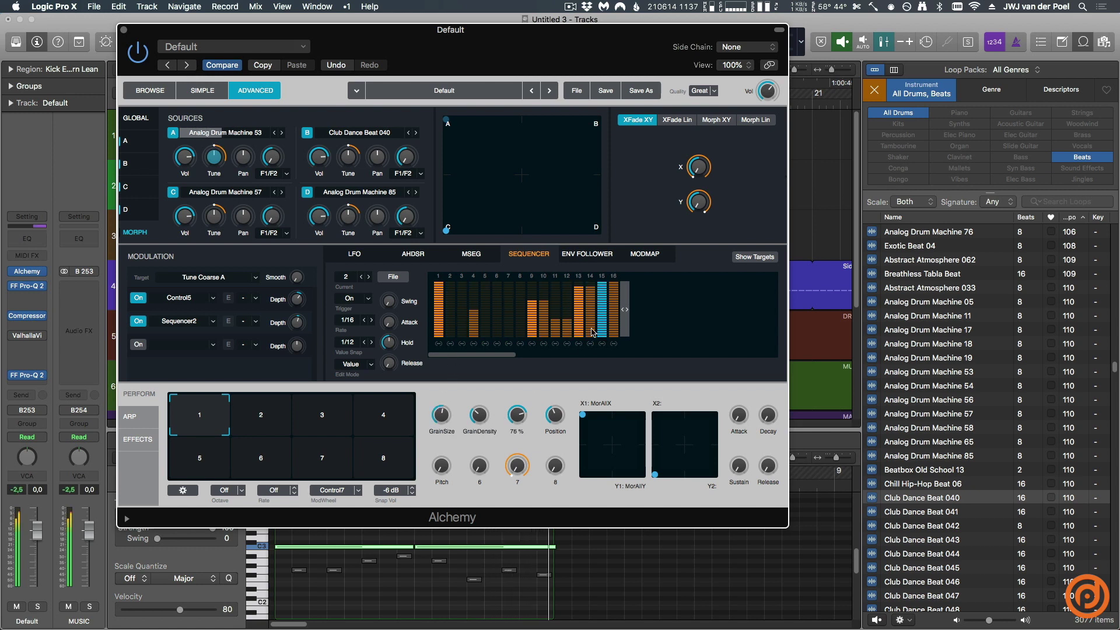
mouse_move(590, 288)
left_mouse_down()
mouse_move(600, 355)
mouse_move(583, 357)
left_mouse_up()
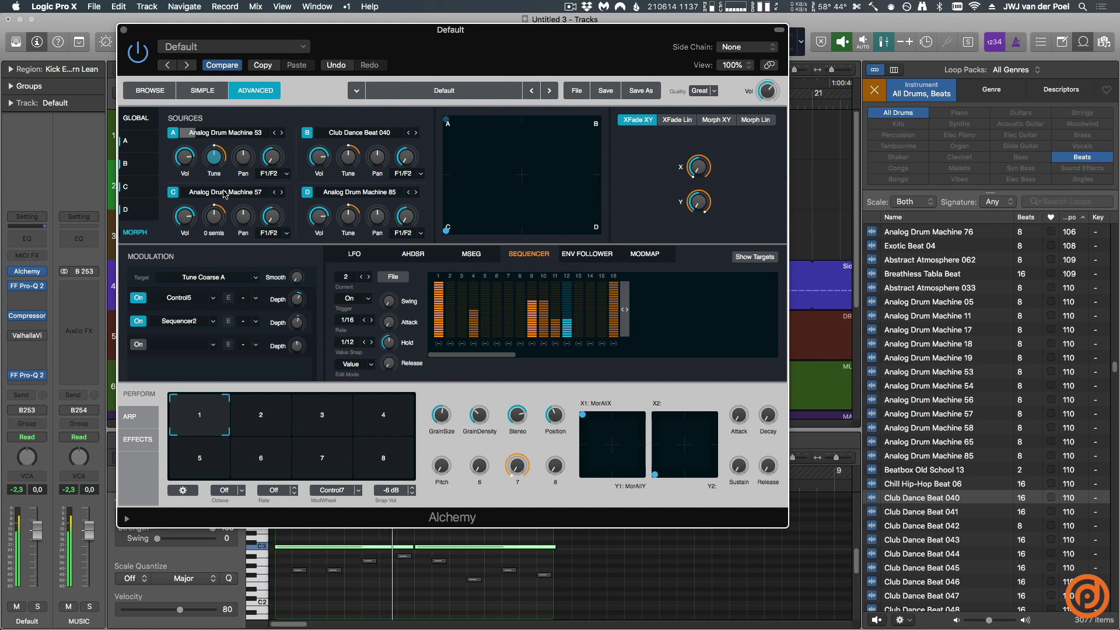
mouse_move(583, 414)
left_mouse_down()
mouse_move(614, 405)
mouse_move(580, 404)
left_mouse_up()
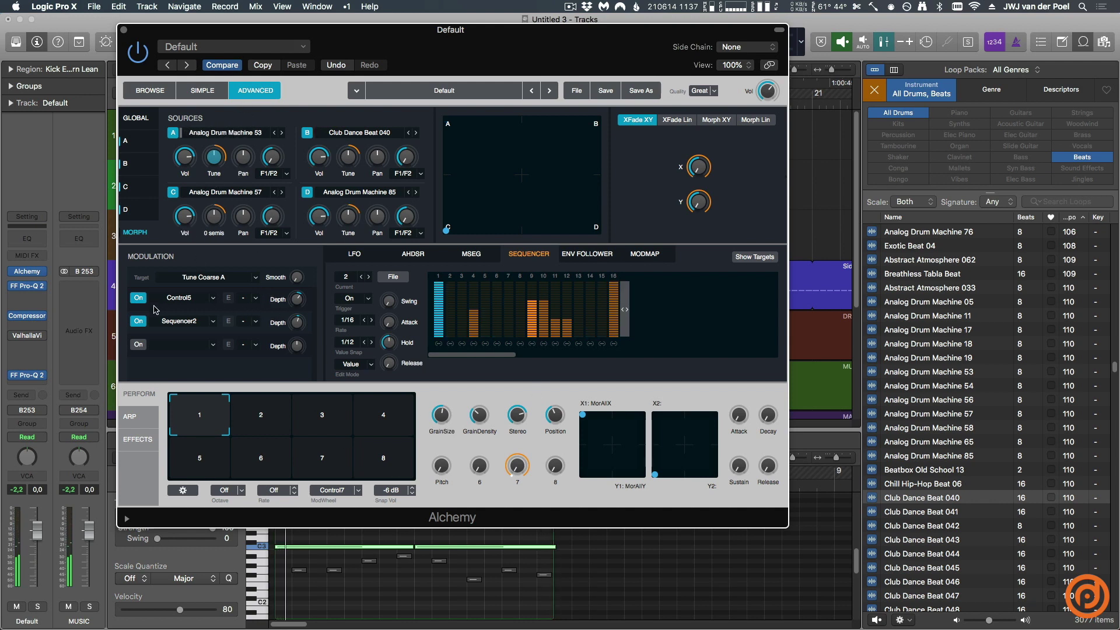
Step: Return to source A and modulate the rate of LFO 2 with Control6
left_click(135, 141)
left_click(354, 255)
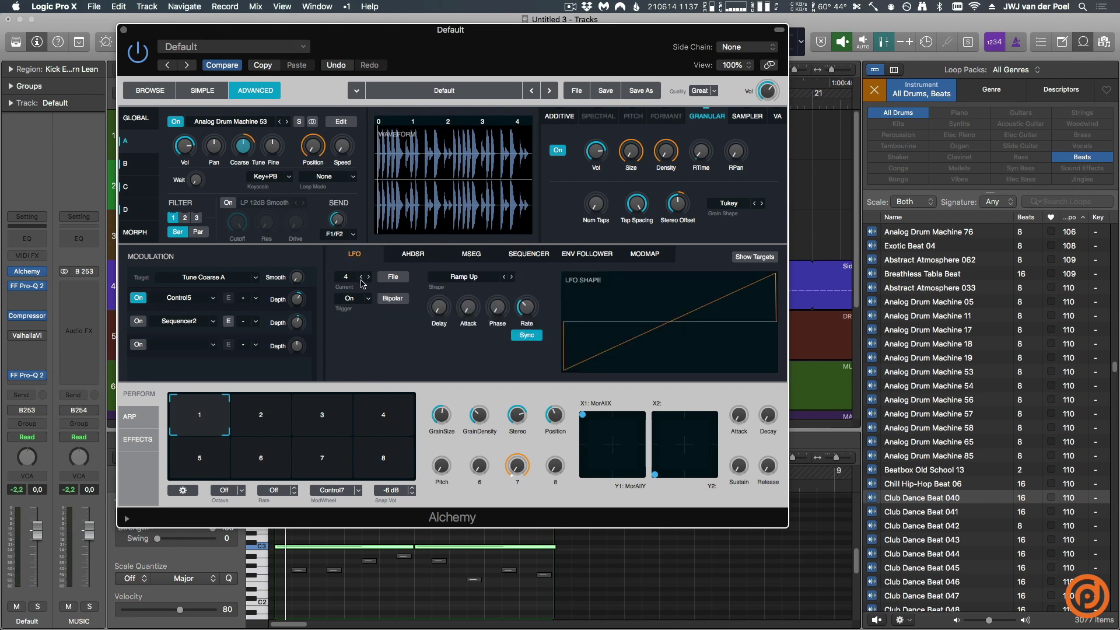
right_click(521, 311)
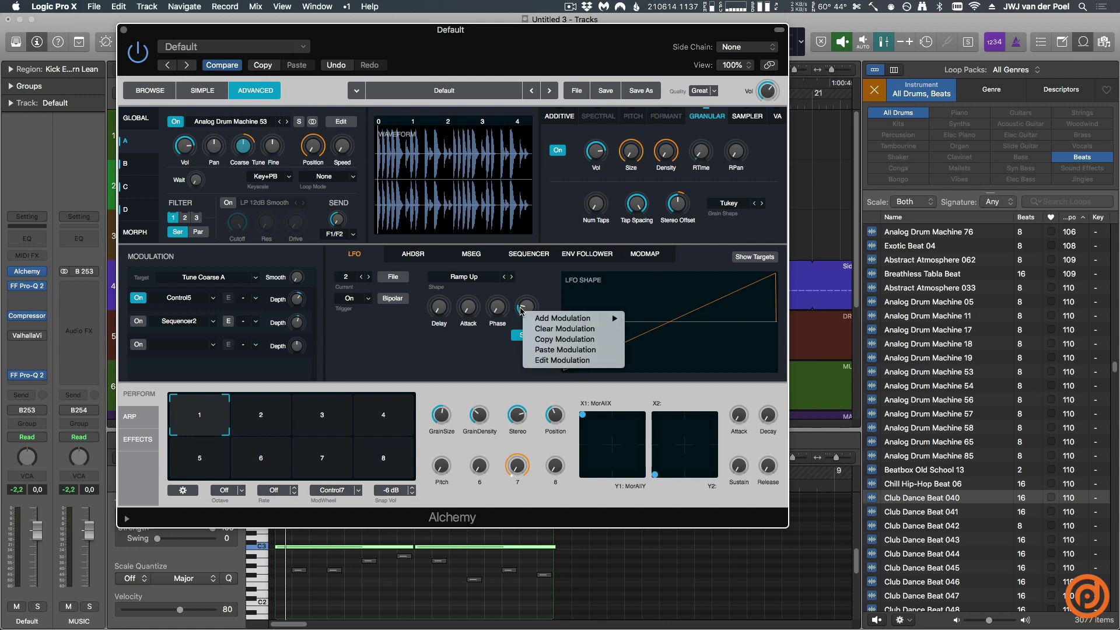
mouse_move(563, 318)
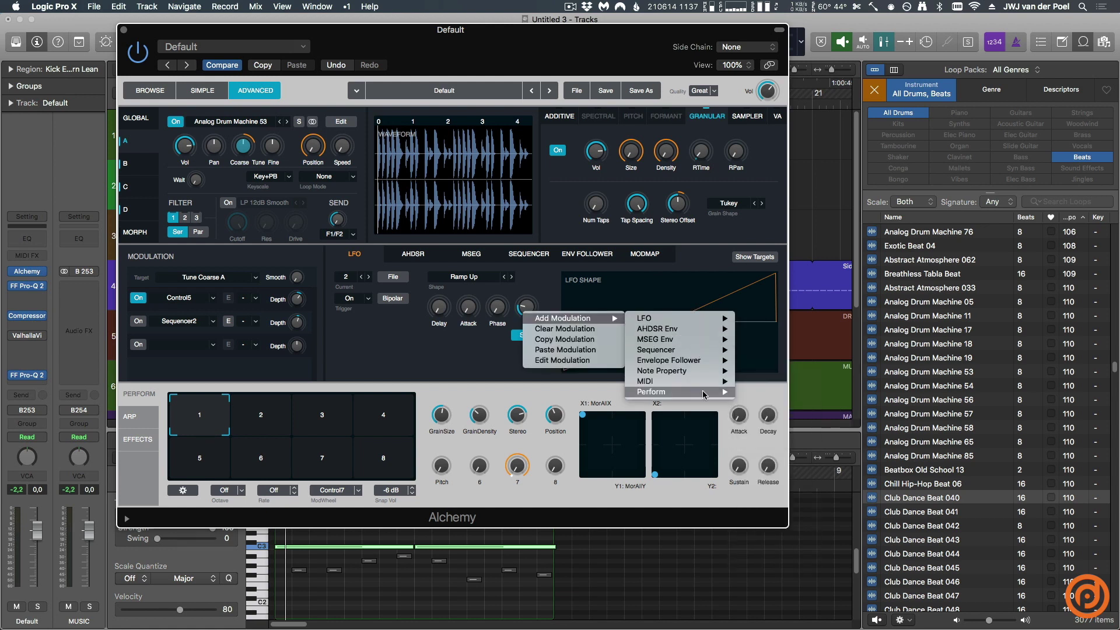
mouse_move(688, 392)
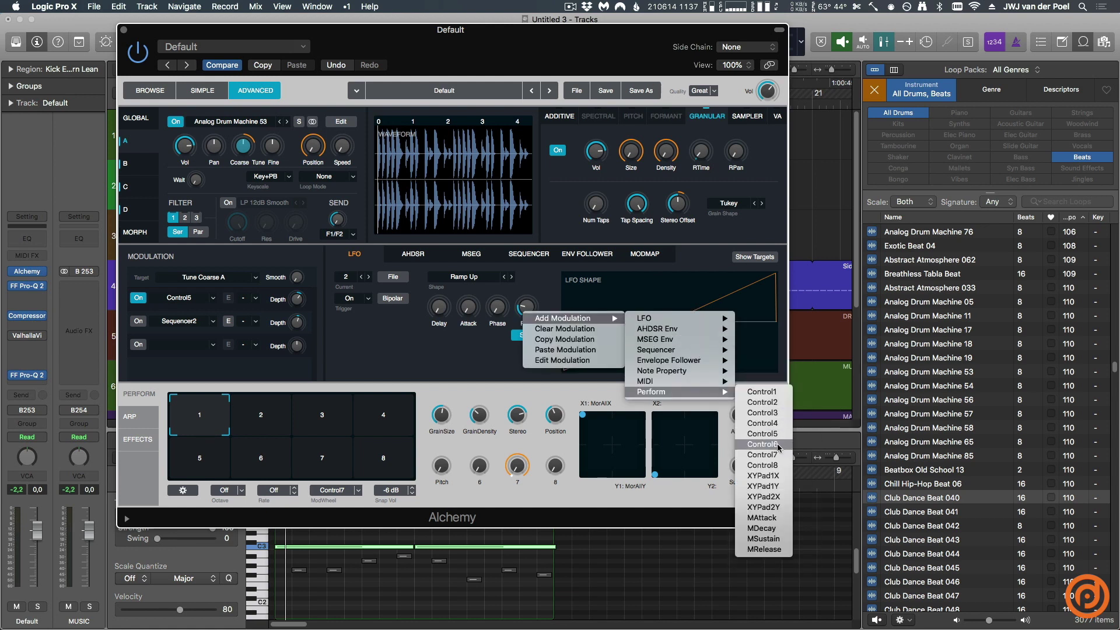
left_click(778, 444)
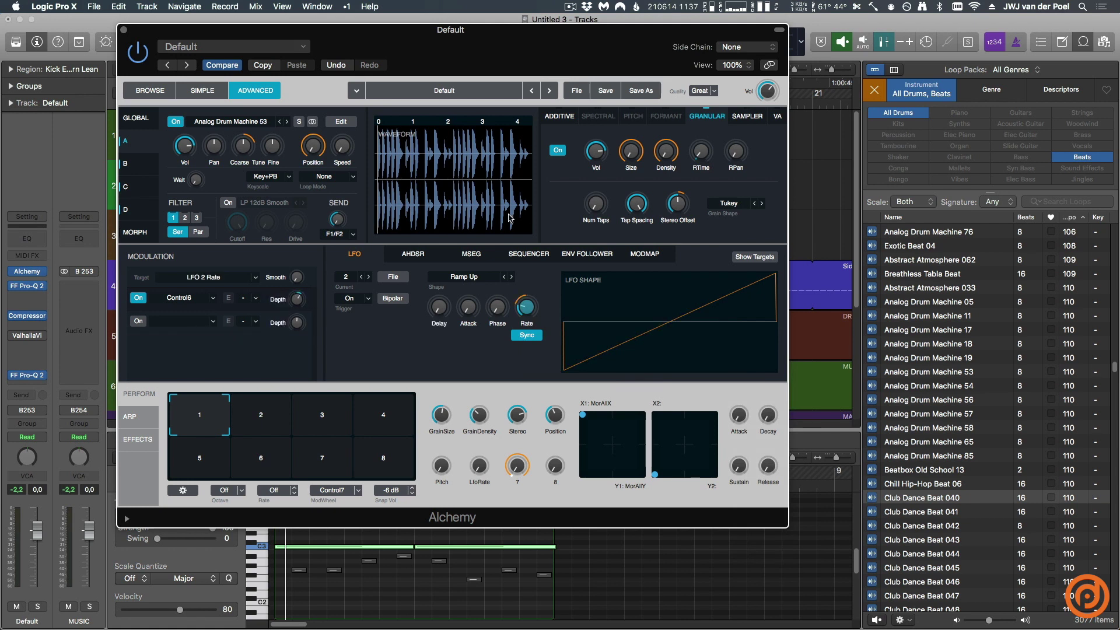
Step: Modulate the rate of LFO 3 with Control6
right_click(526, 308)
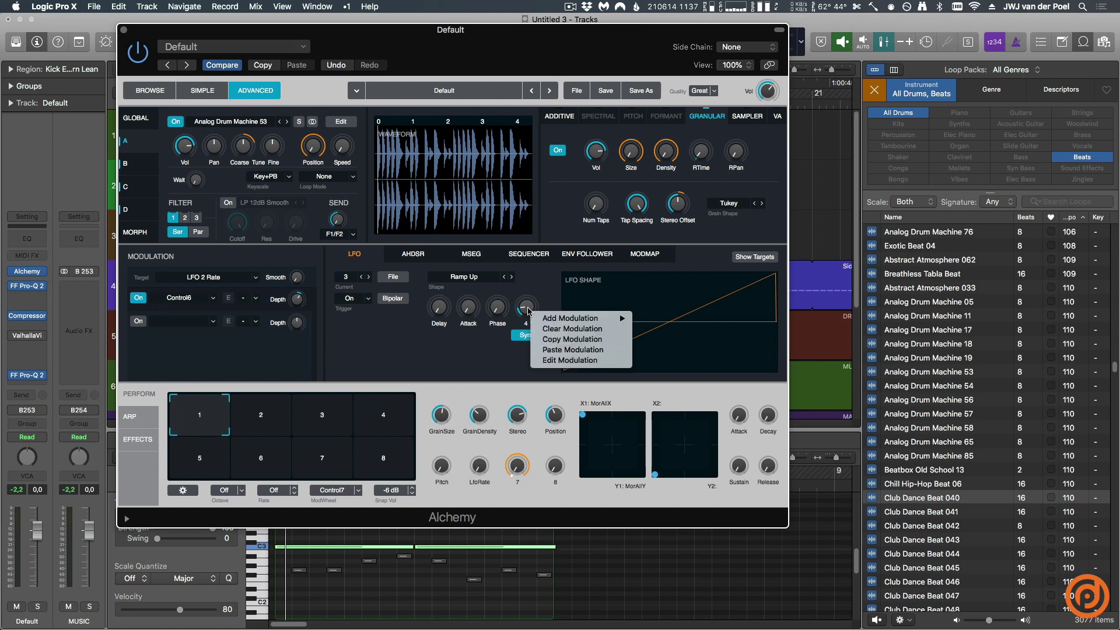
mouse_move(571, 319)
mouse_move(702, 319)
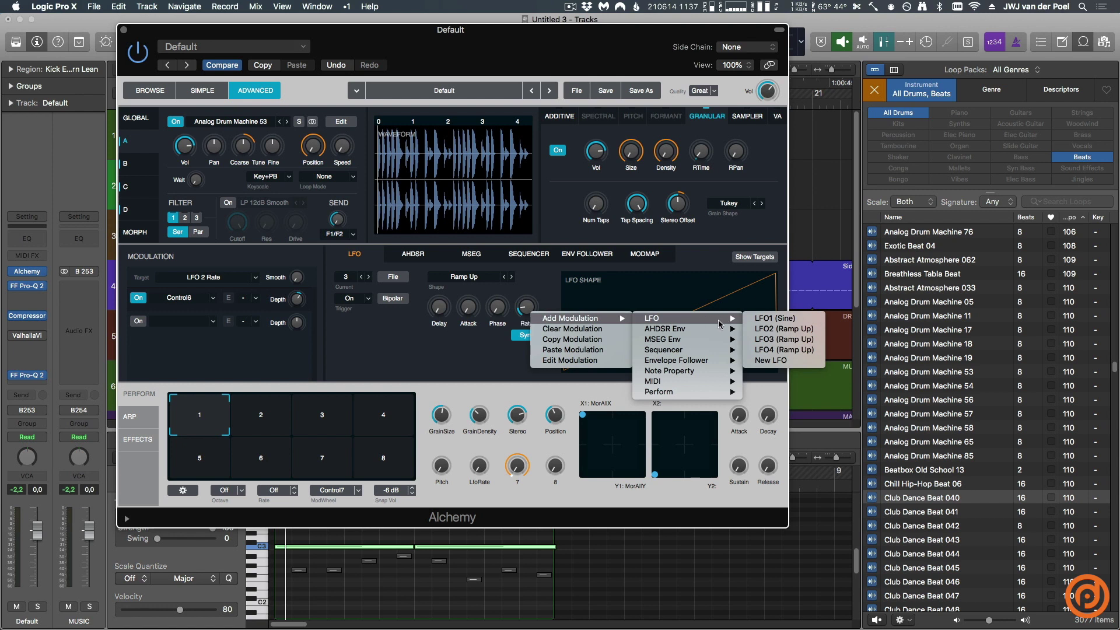
mouse_move(712, 392)
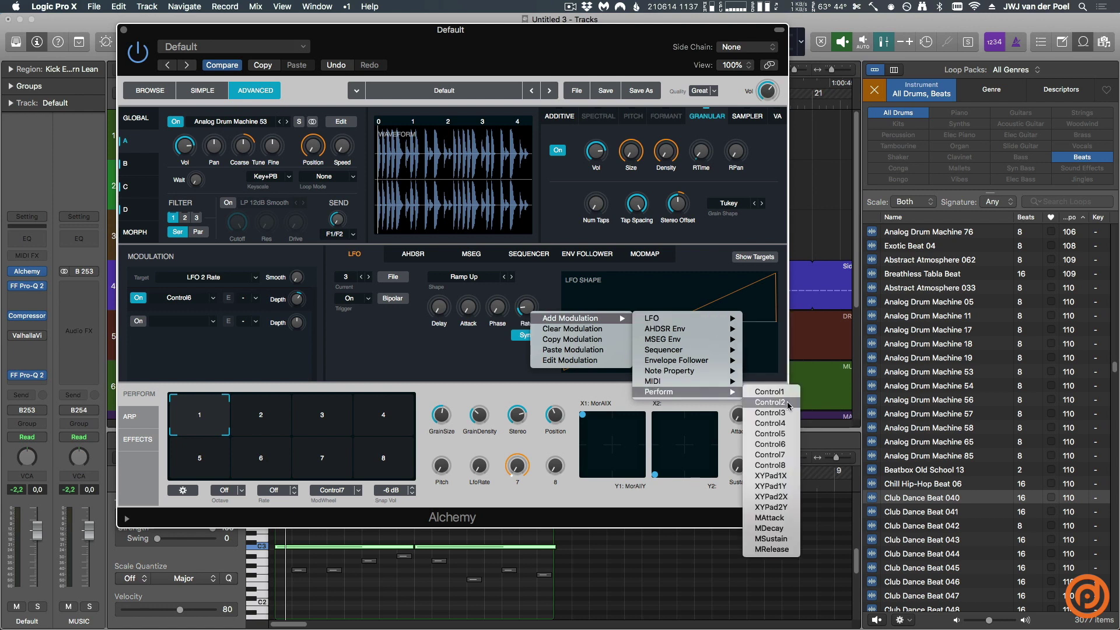
left_click(789, 446)
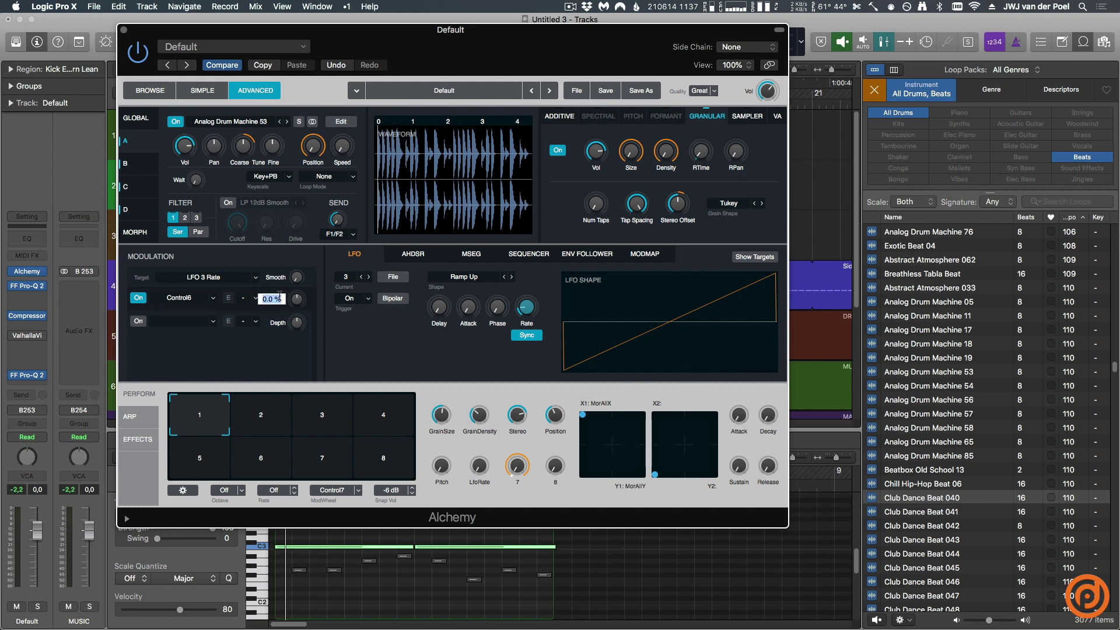
Step: Show source B and modulate the rate of LFO 4 with Control6
left_click(144, 165)
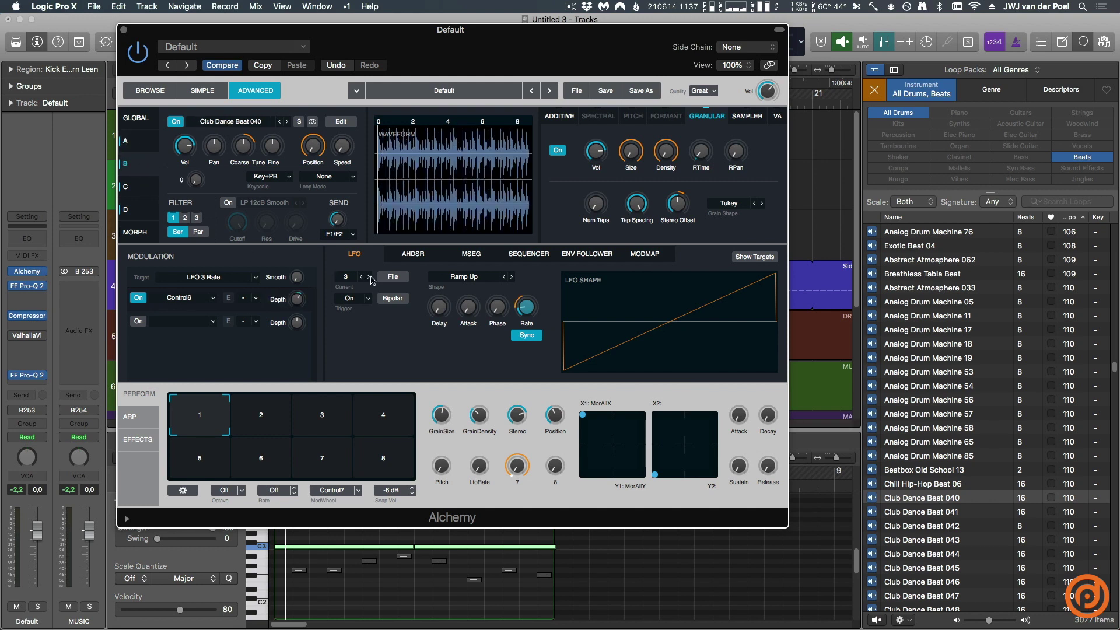
right_click(531, 310)
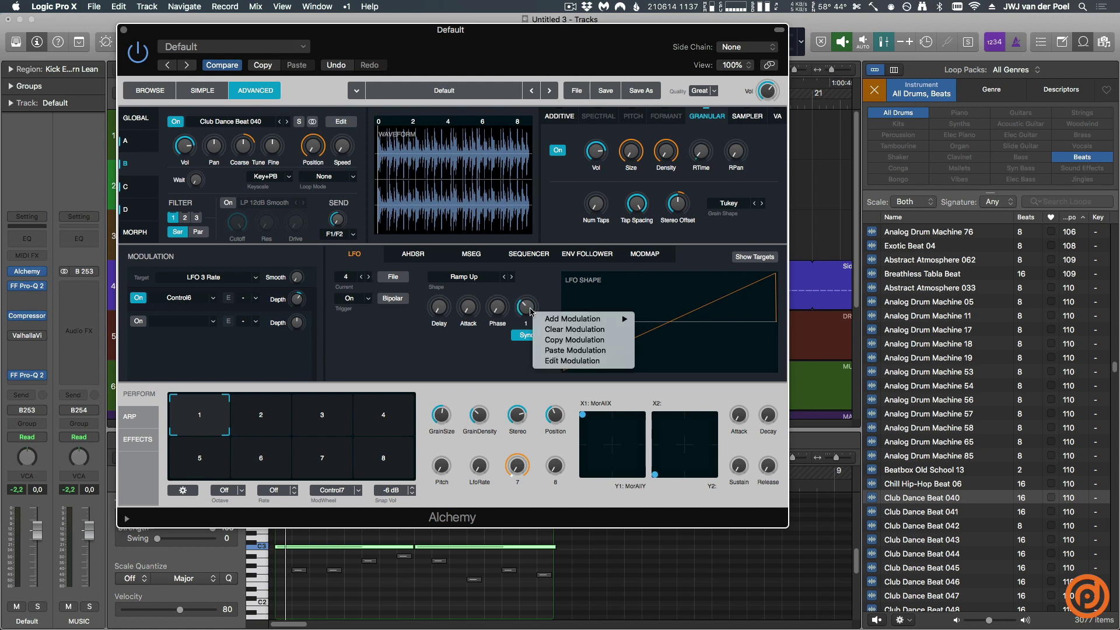
mouse_move(729, 384)
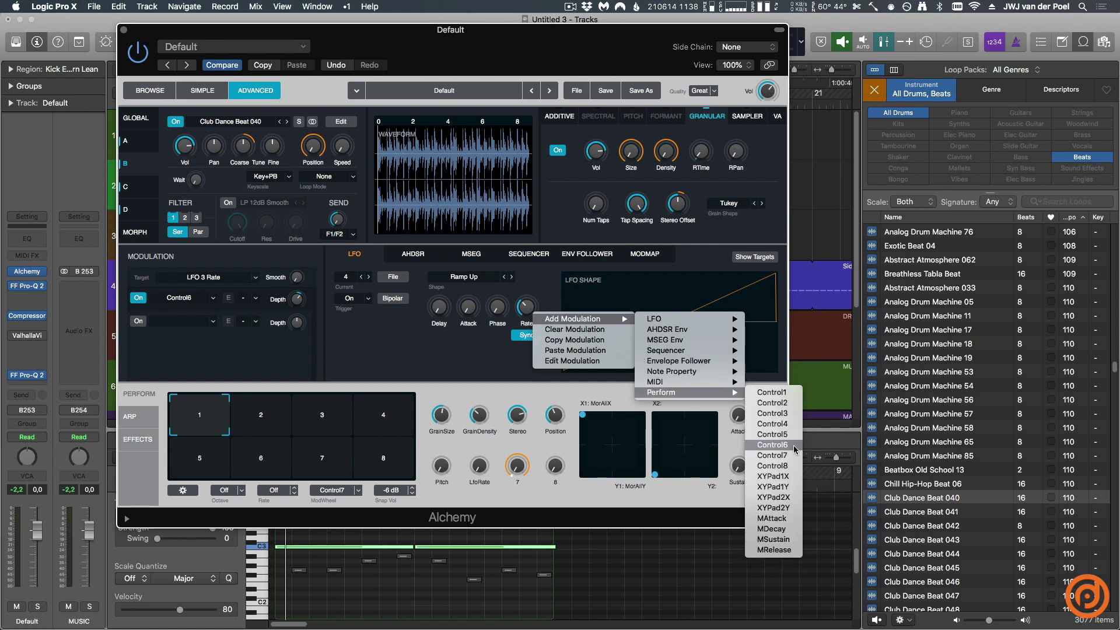
left_click(790, 444)
mouse_move(284, 301)
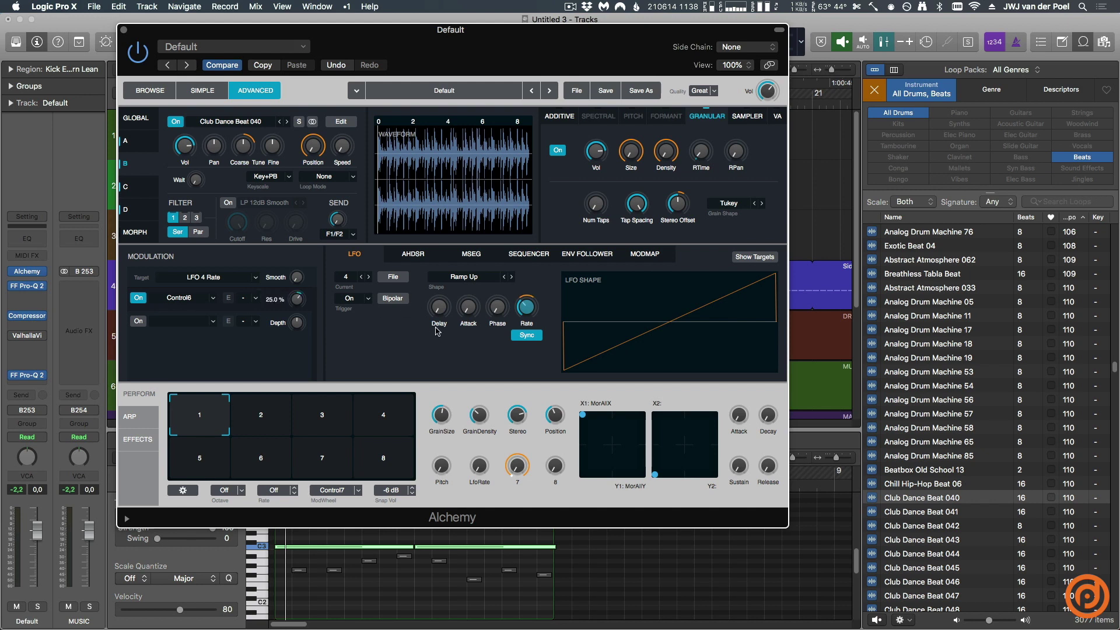
Step: During playback, try the LfoRate and Position knobs and set GrainDensity to 61.5% and GrainSize to 67.5%
key("space")
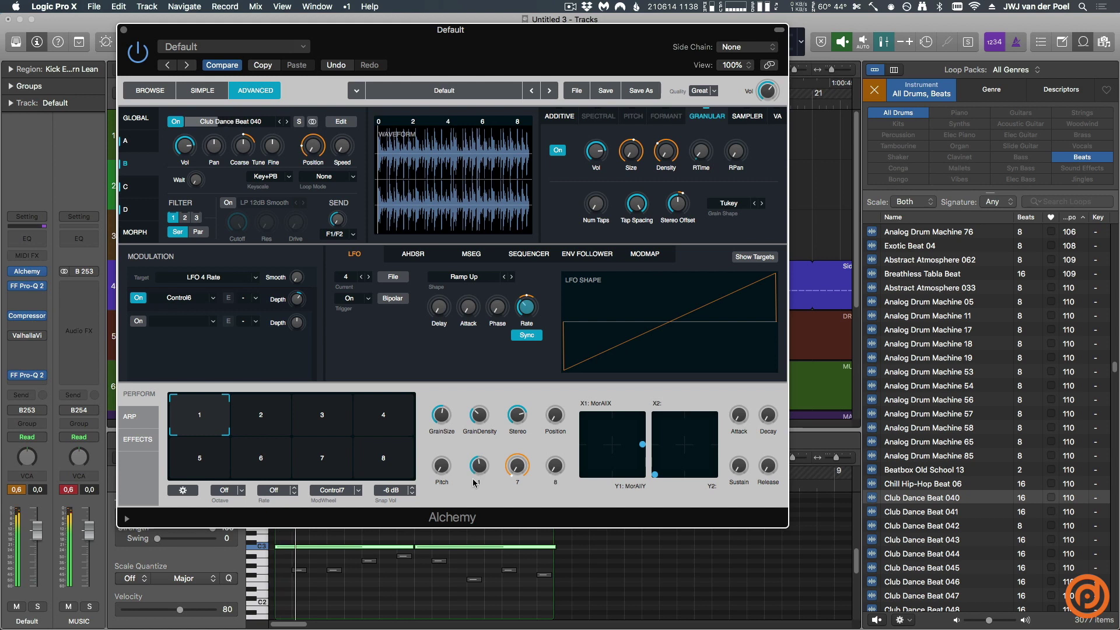
left_click_drag(477, 470, 496, 534)
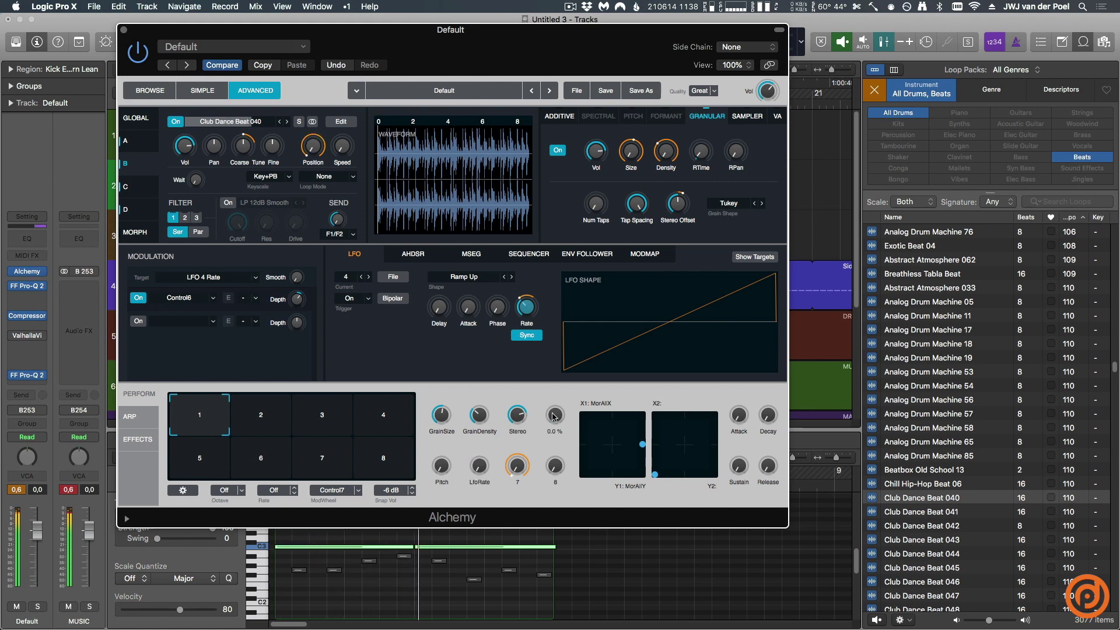
left_click_drag(553, 416, 573, 382)
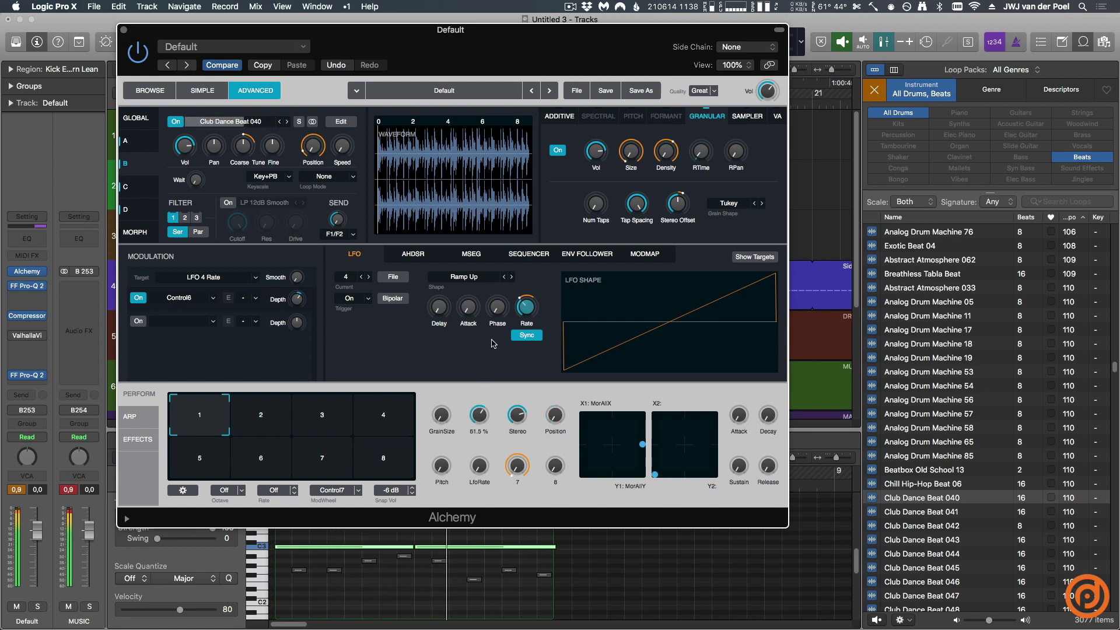
left_click_drag(436, 420, 448, 413)
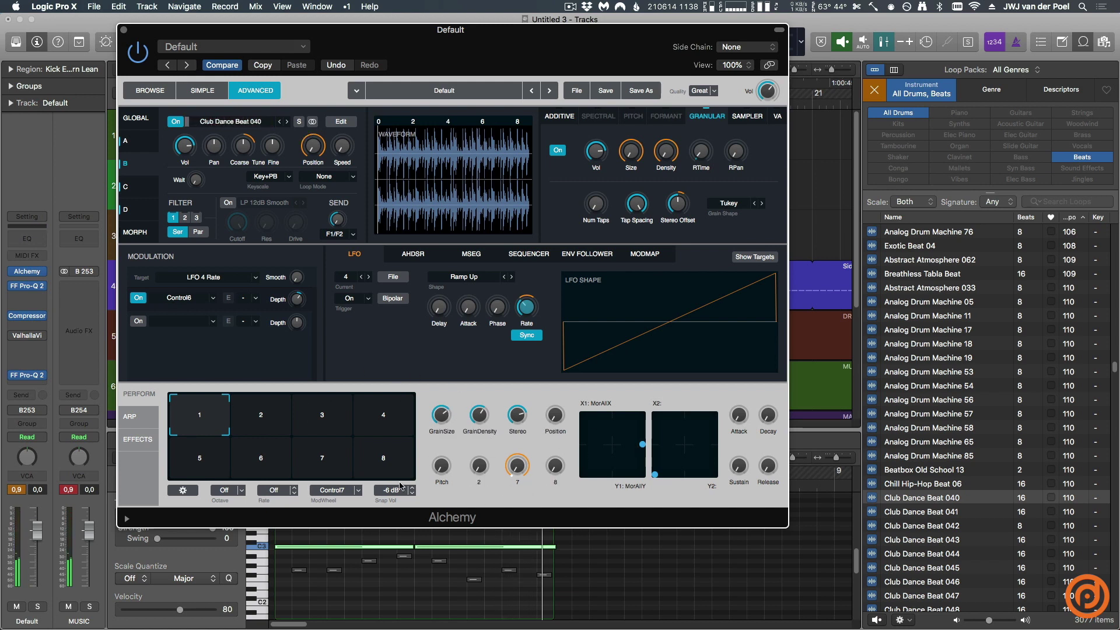
Step: Store the current perform settings as snapshot 1
right_click(203, 427)
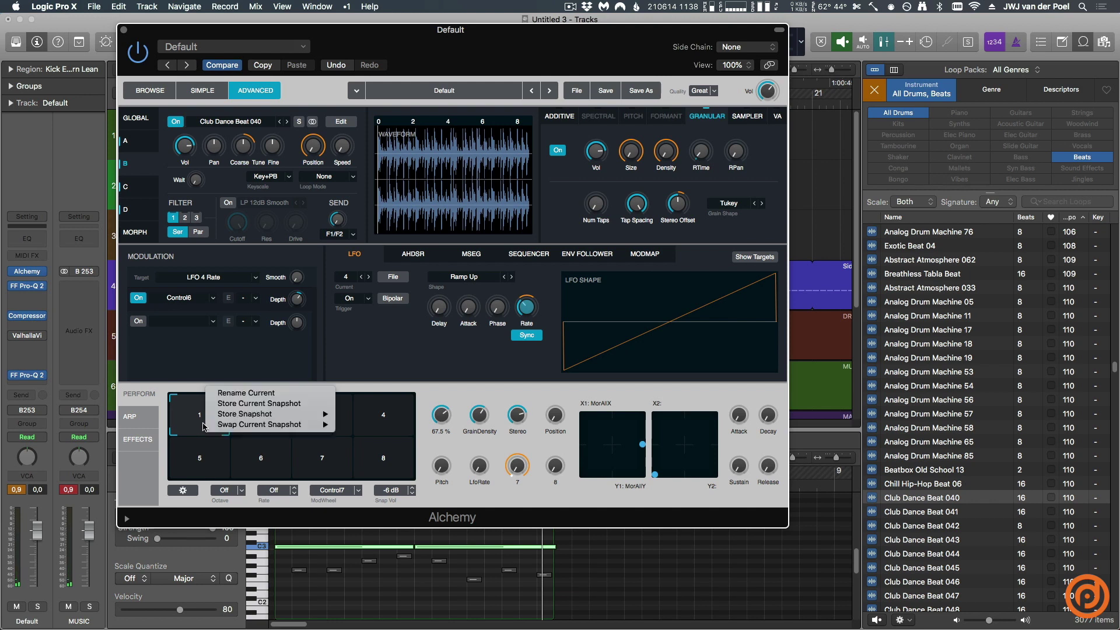
mouse_move(282, 414)
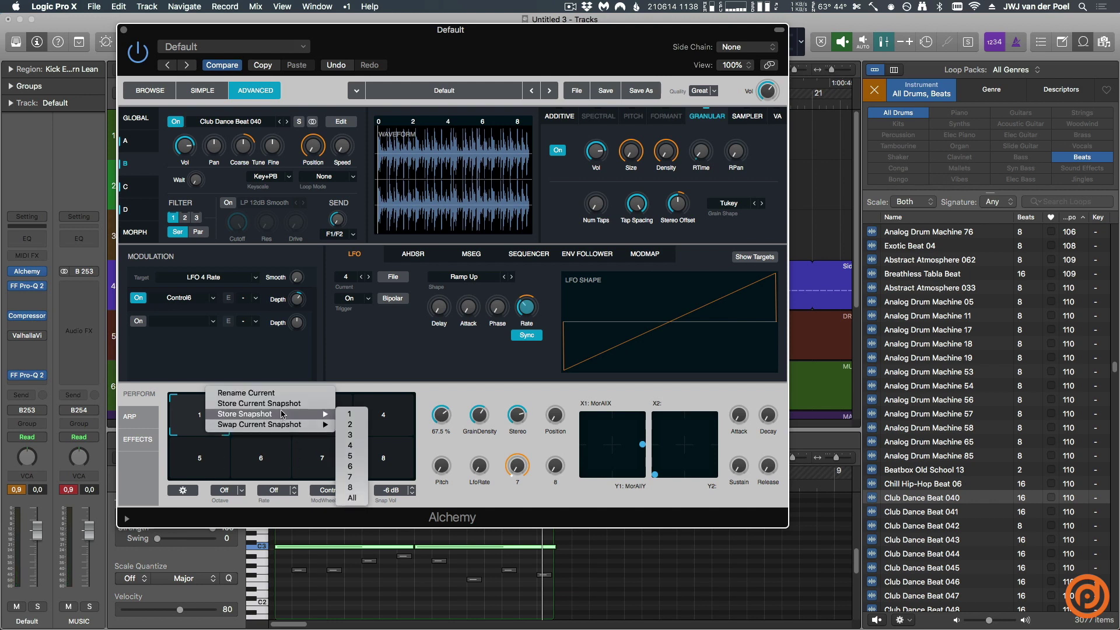
left_click(357, 415)
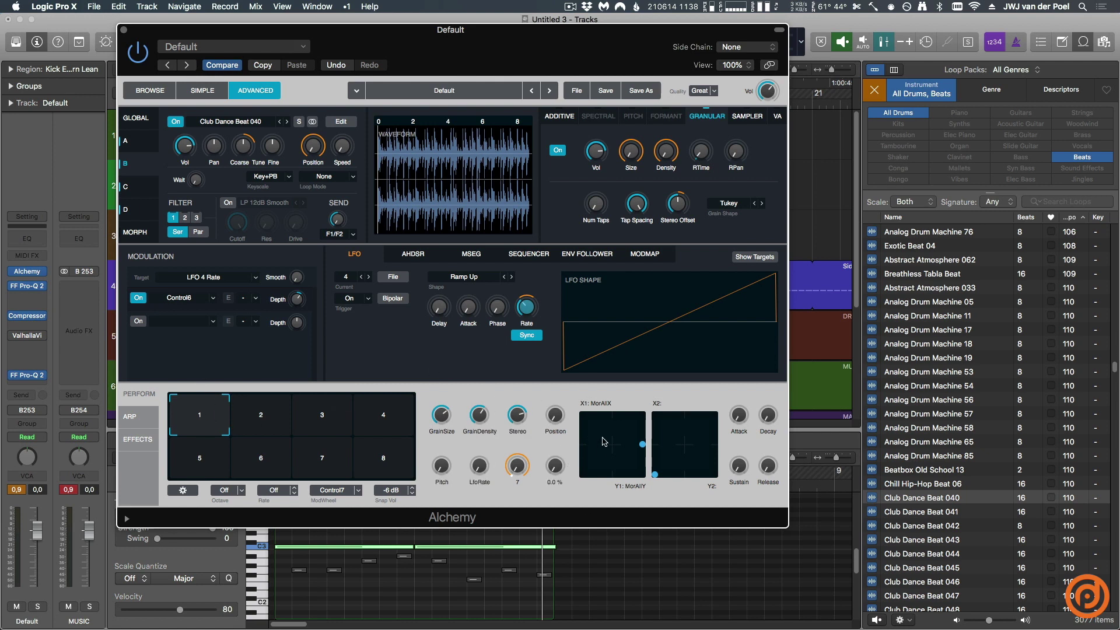
Step: In snapshot 2, turn Pitch up, centre the first XY pad and store the settings
left_click(260, 417)
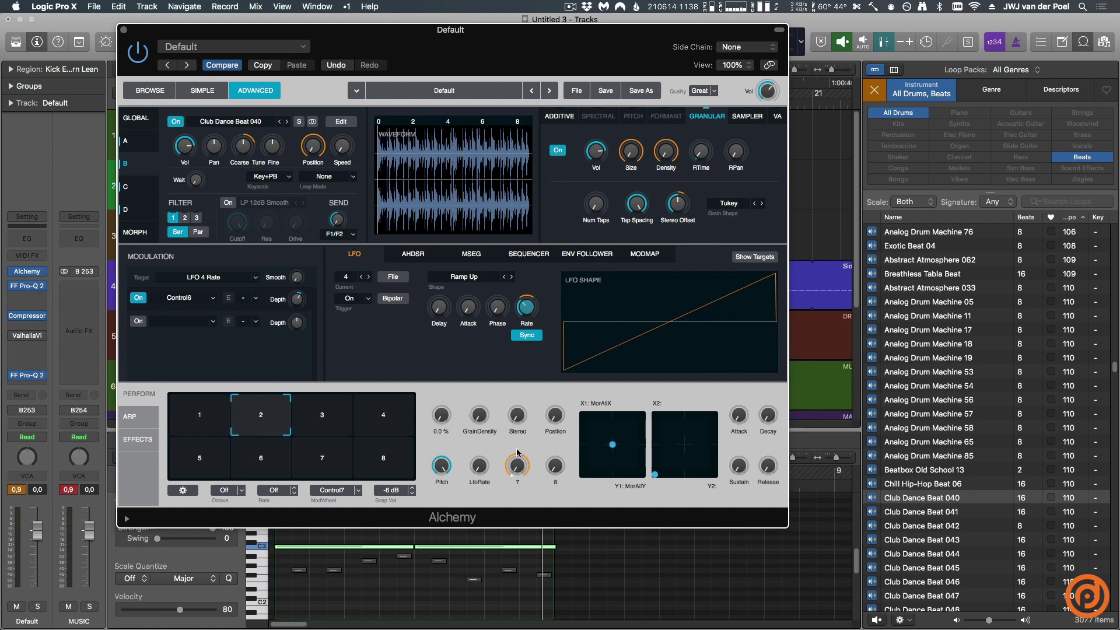
right_click(273, 411)
mouse_move(337, 439)
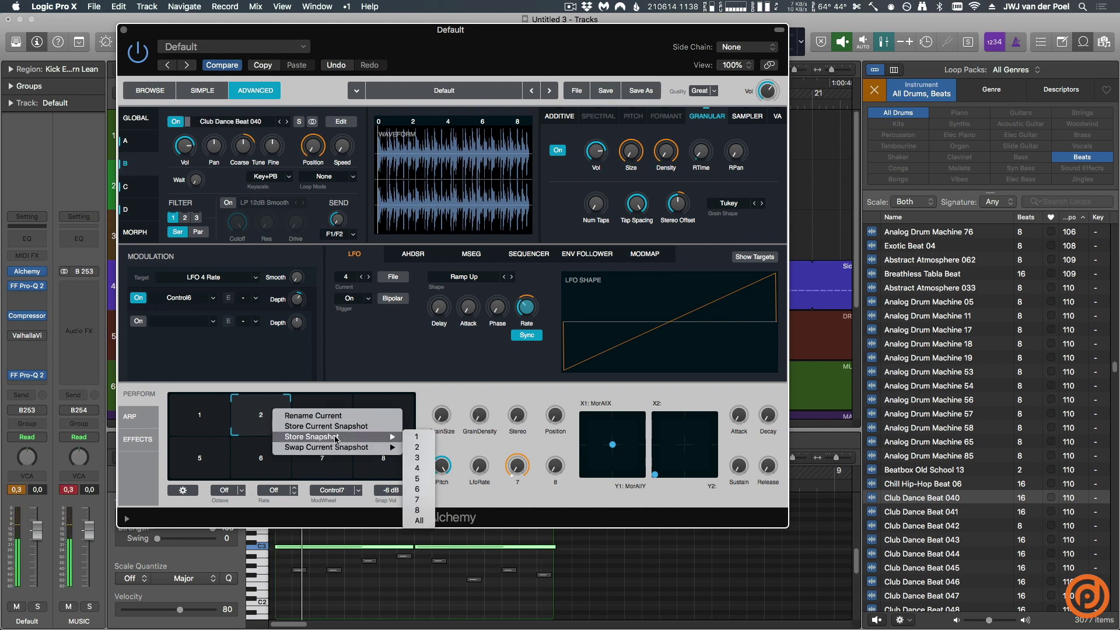
left_click(417, 457)
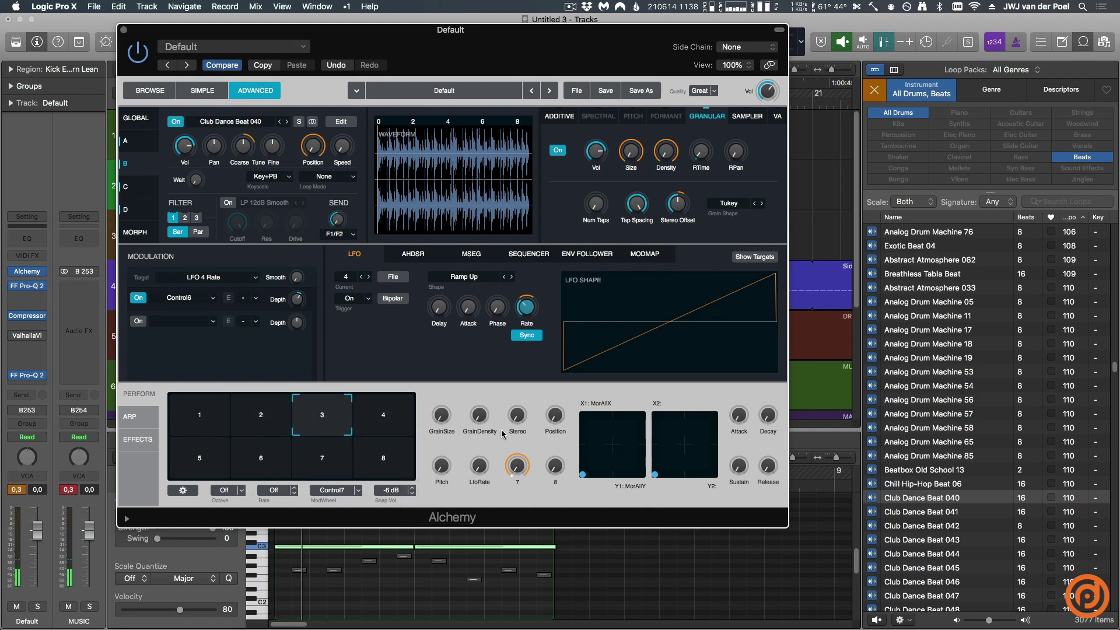
Step: In snapshot 3, raise GrainSize and GrainDensity, set Stereo to 29%, move the first XY pad towards corner A and store the settings
mouse_move(478, 415)
left_click(593, 429)
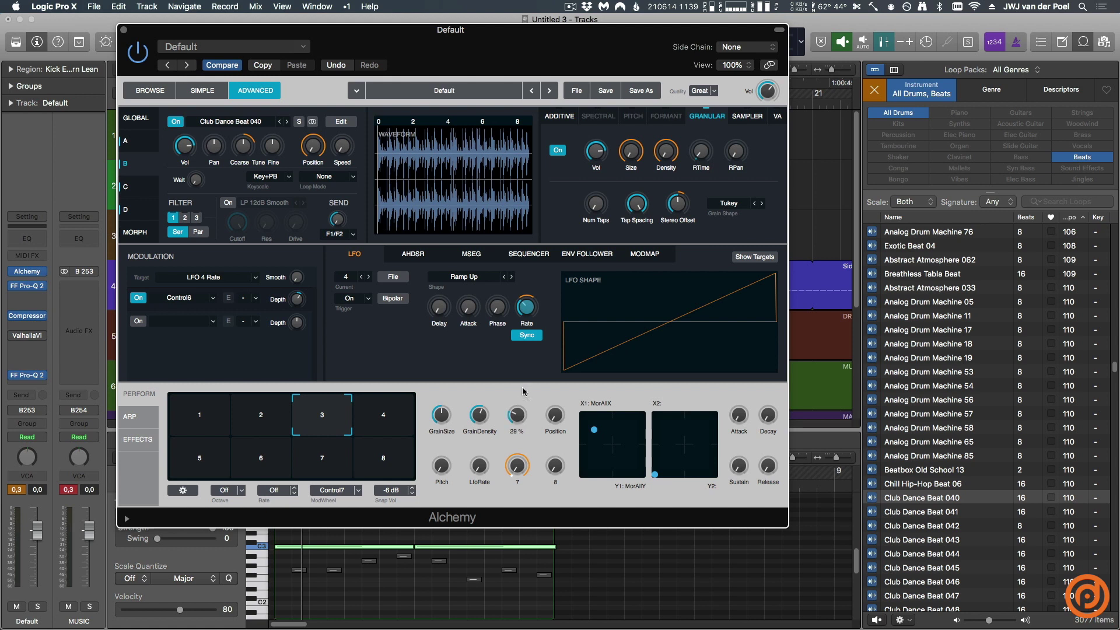
right_click(324, 417)
mouse_move(373, 445)
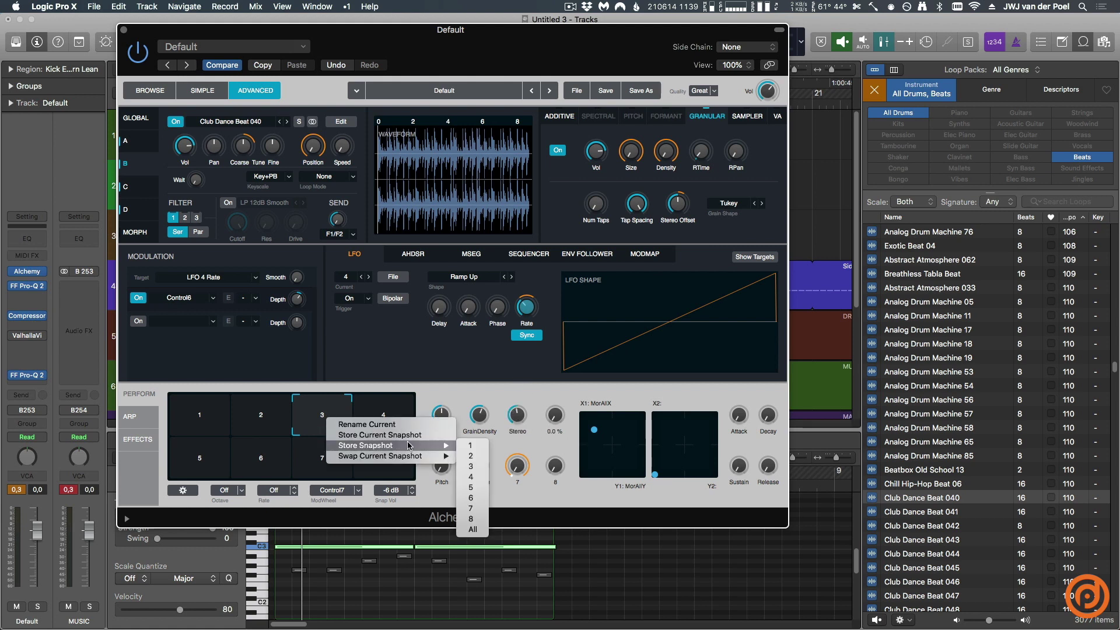
left_click(473, 467)
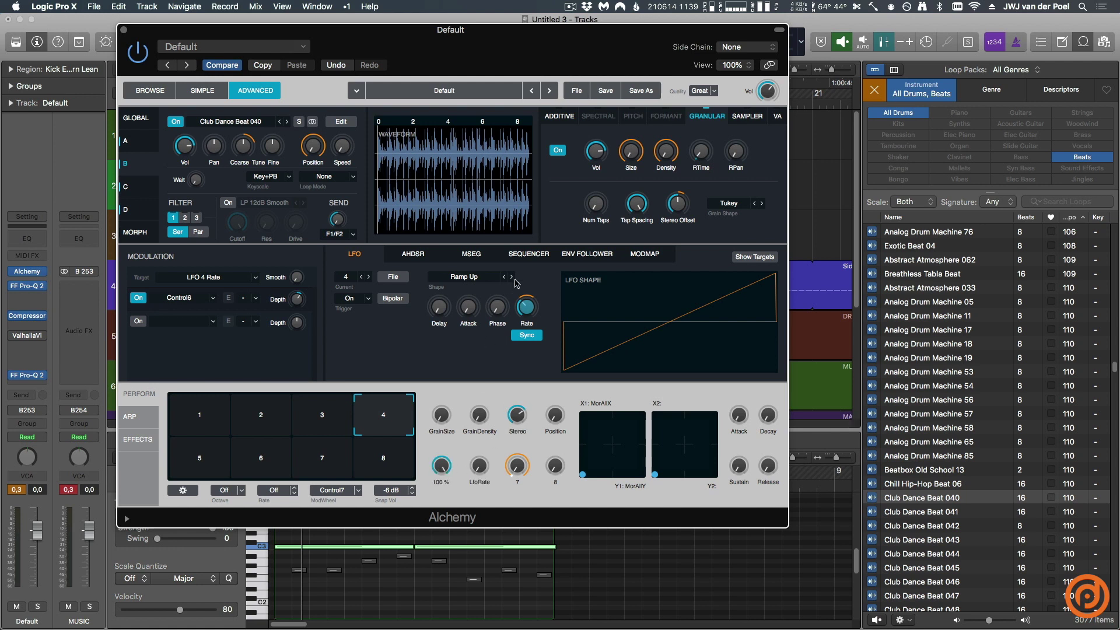
Step: Store the current perform settings as snapshot 4
right_click(395, 418)
mouse_move(476, 448)
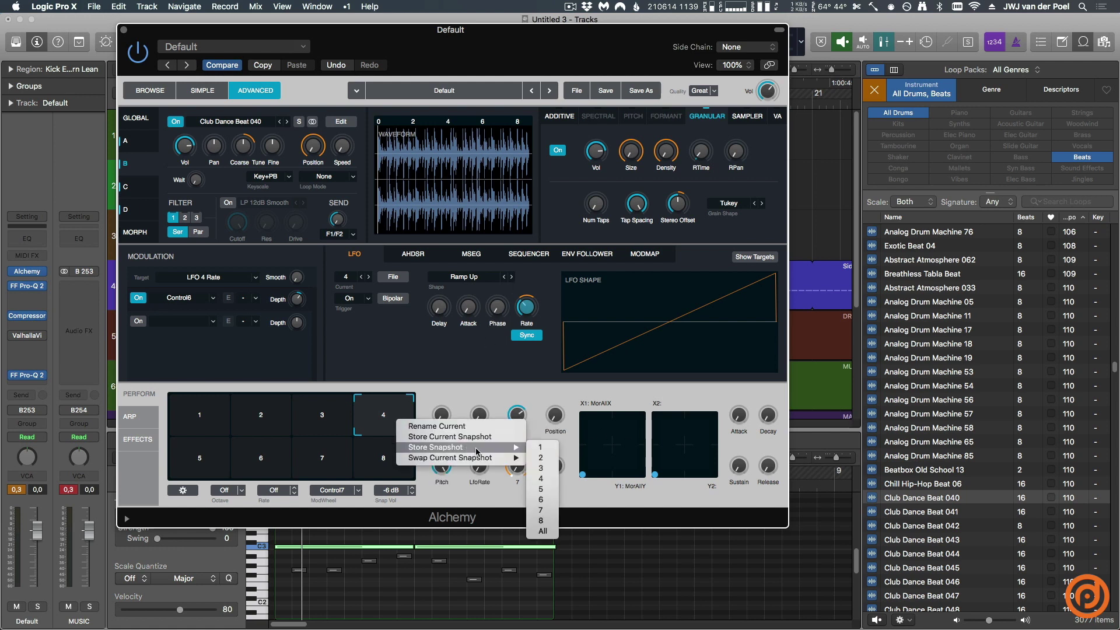
left_click(552, 479)
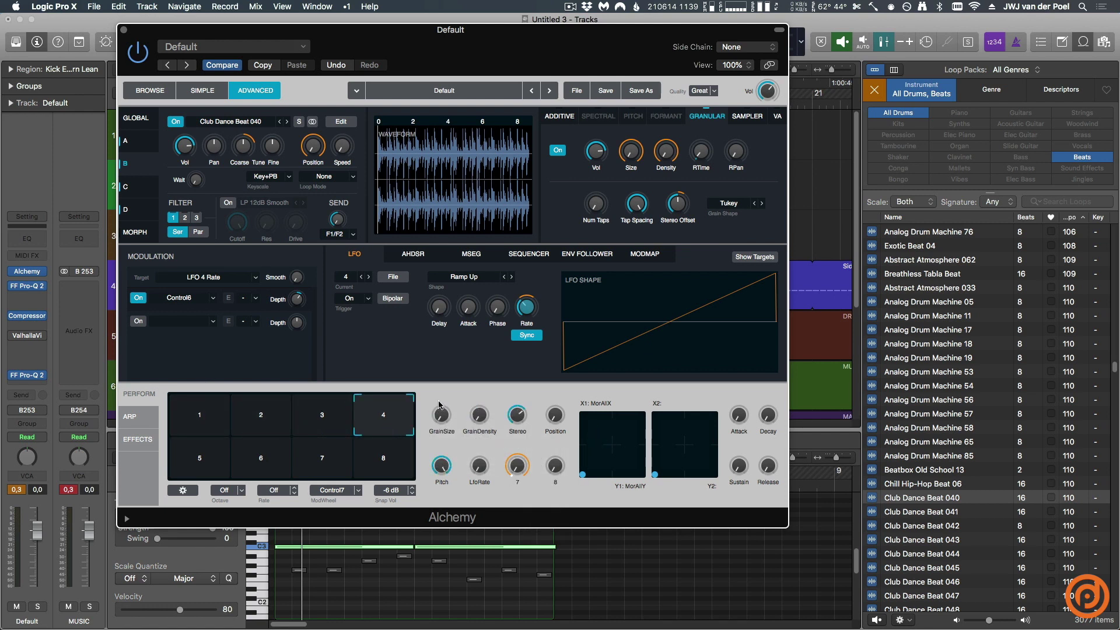
Step: During playback, audition the sound by moving between perform snapshots 1 to 4, ending on snapshot 1
key("space")
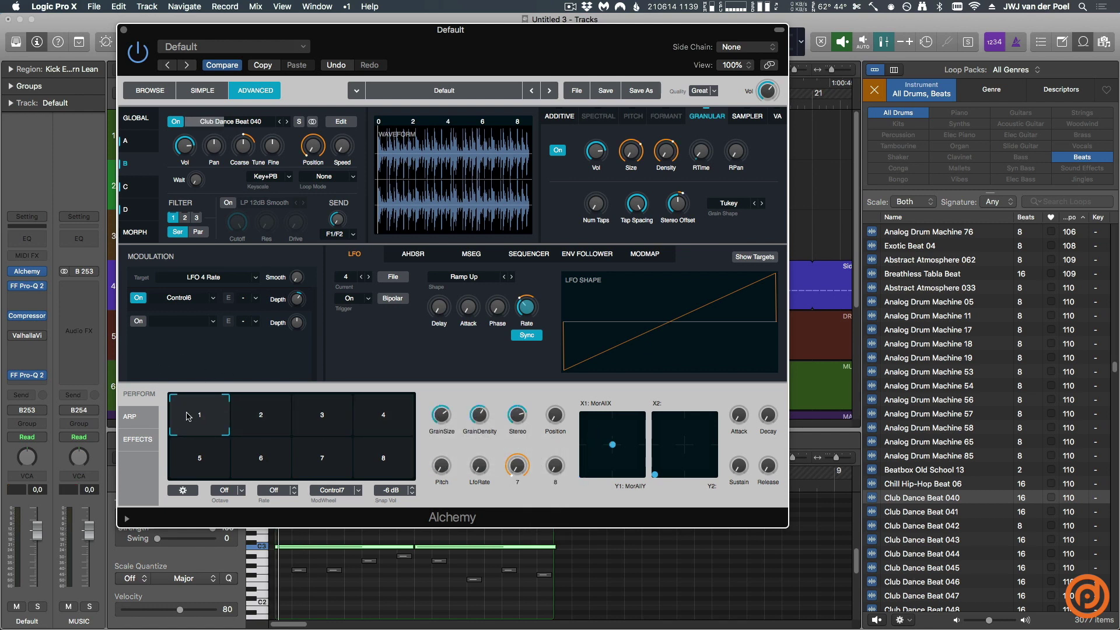
left_click_drag(191, 415, 216, 413)
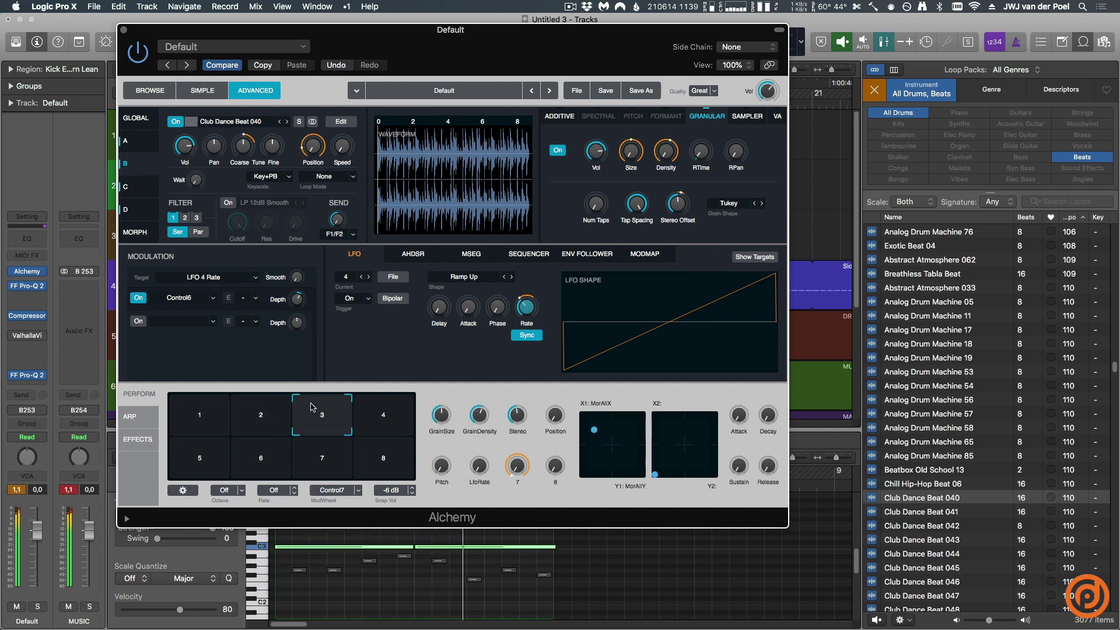
left_click(380, 408)
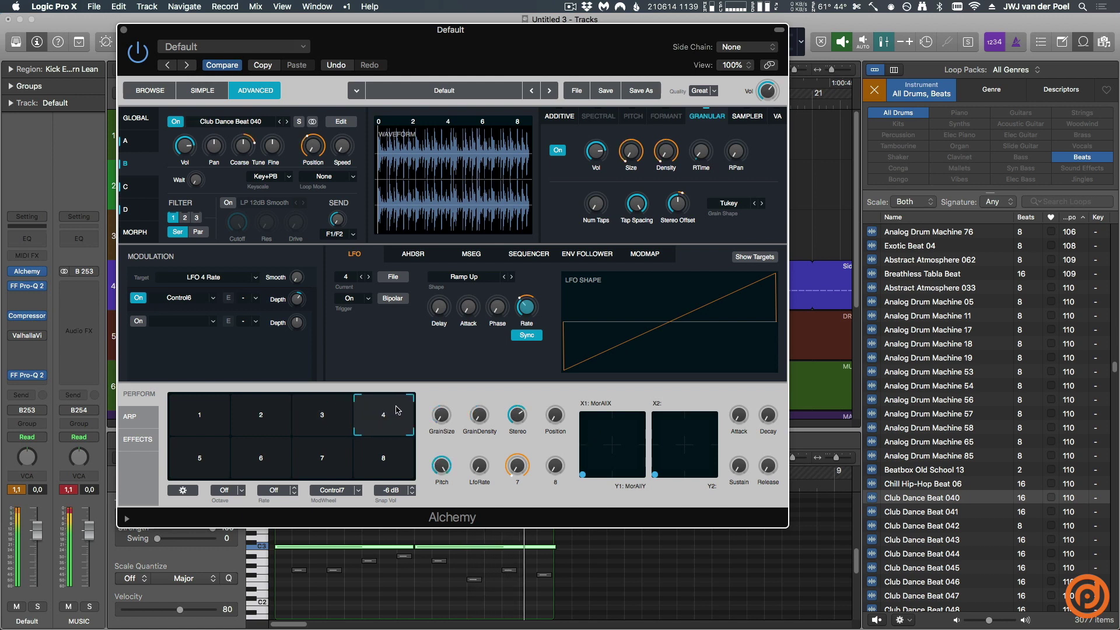
left_click(338, 402)
left_click_drag(338, 403, 211, 380)
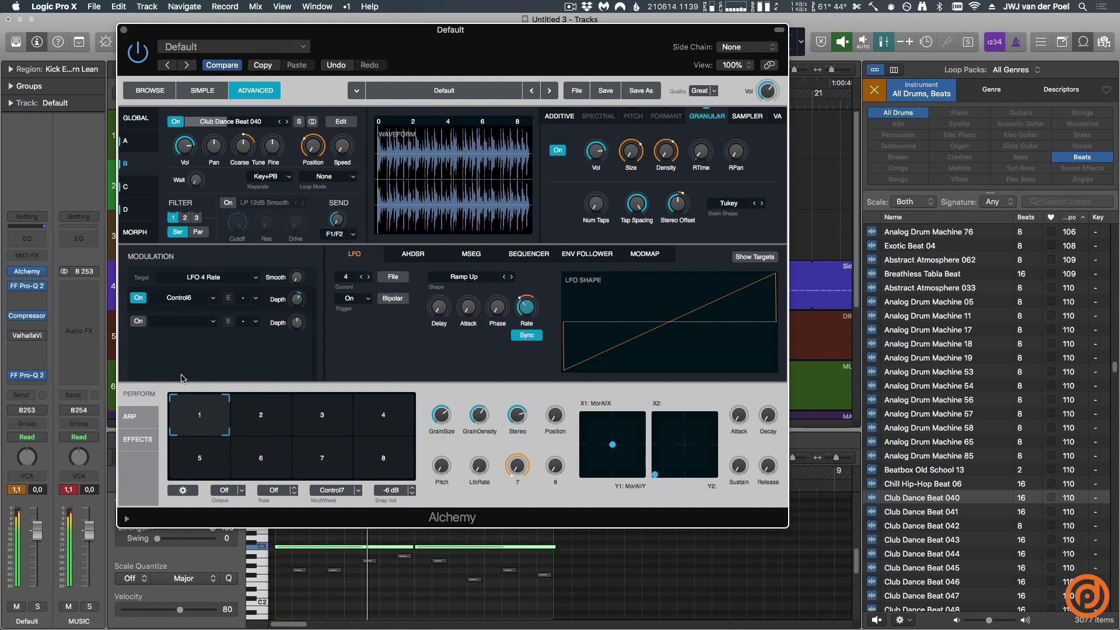
Step: Store snapshot 1's settings in slot 5 as well, turn up Position and rename the new snapshot Frozen
right_click(199, 424)
mouse_move(299, 452)
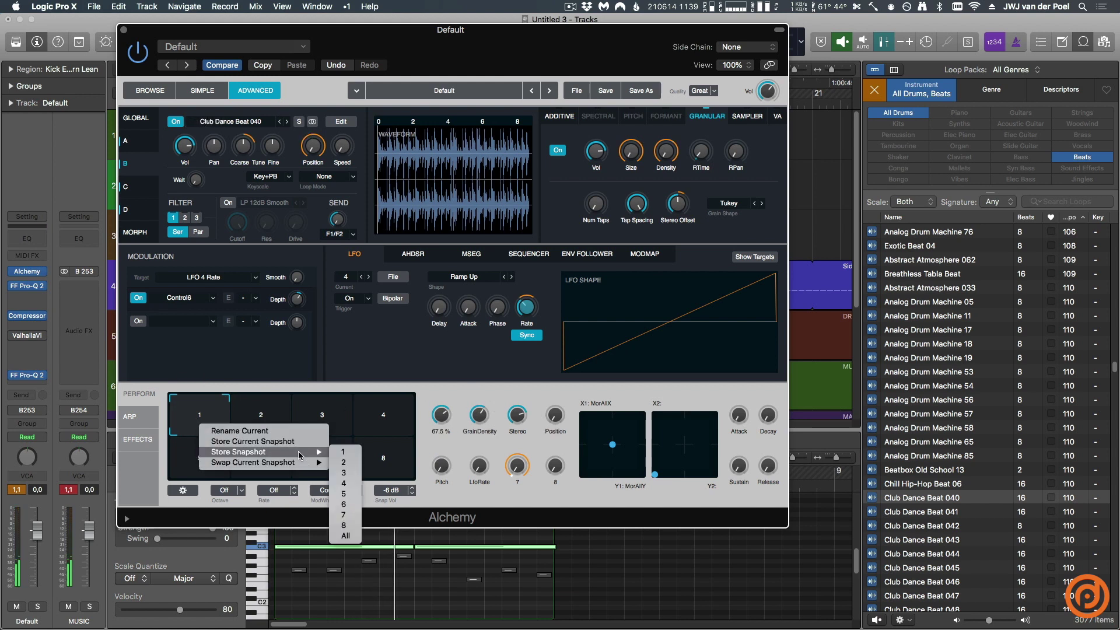
left_click(357, 494)
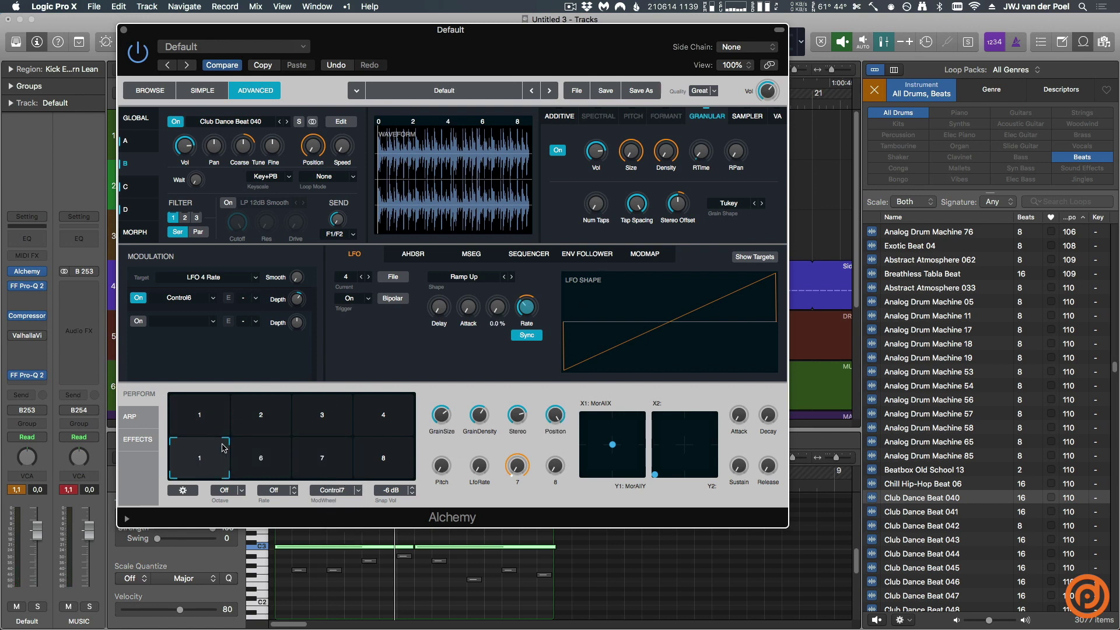
right_click(200, 464)
left_click(246, 431)
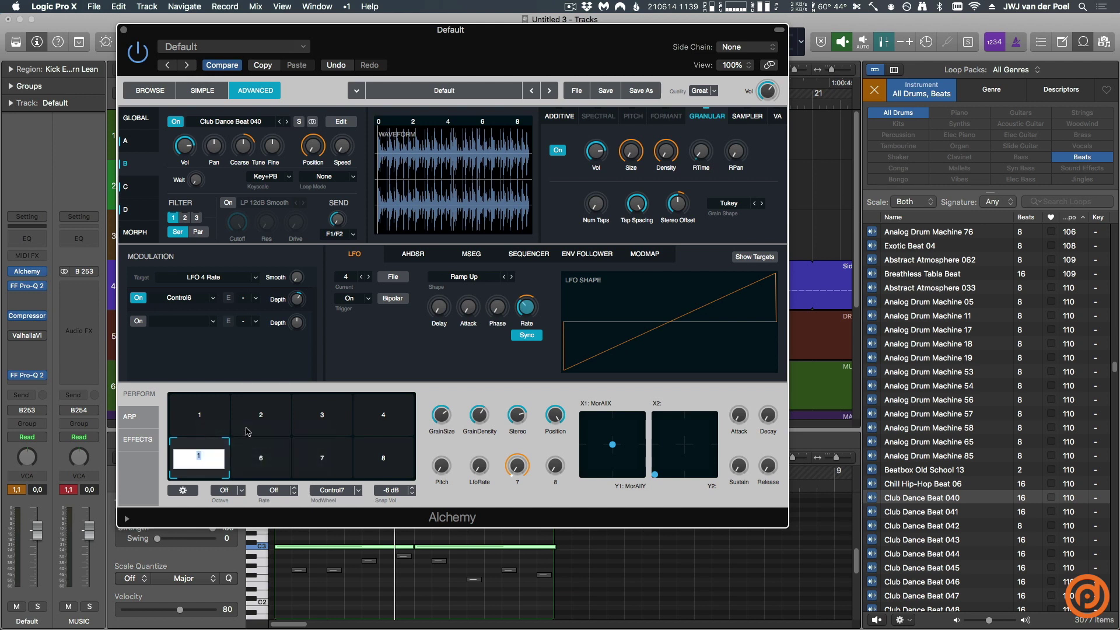
key("Return")
Step: During playback, set Position to 90% and store the settings in the Frozen snapshot
key("space")
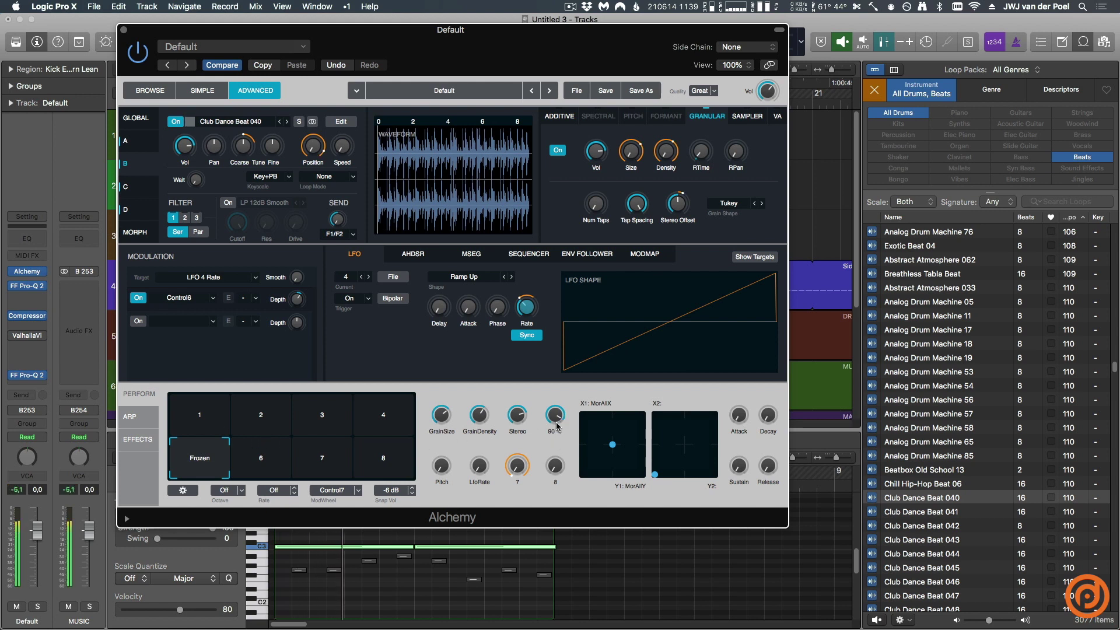
right_click(216, 474)
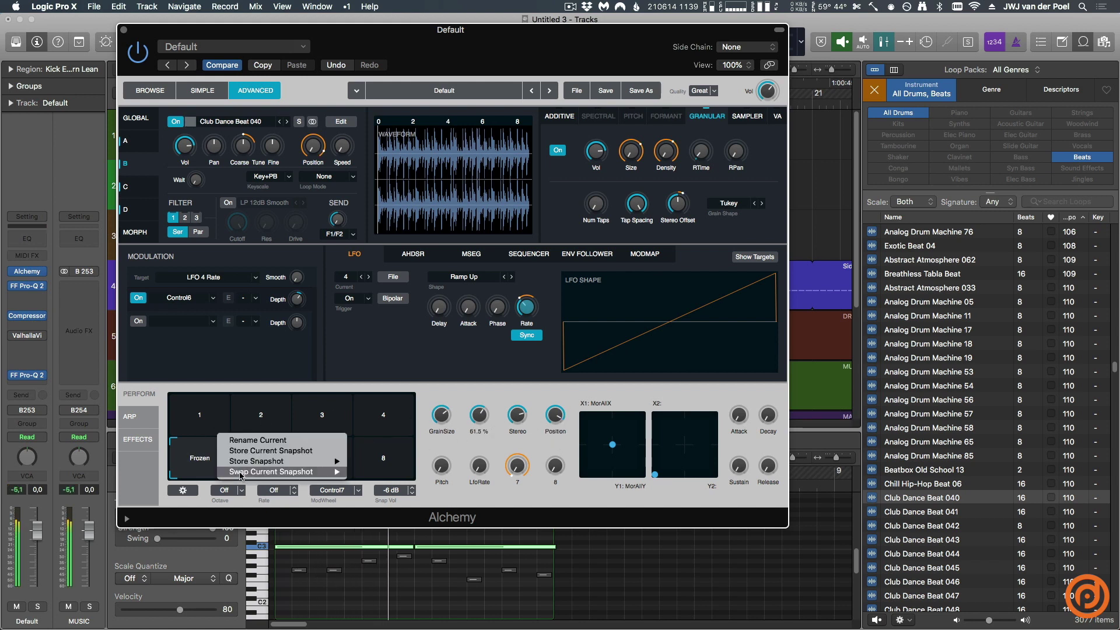
left_click(266, 455)
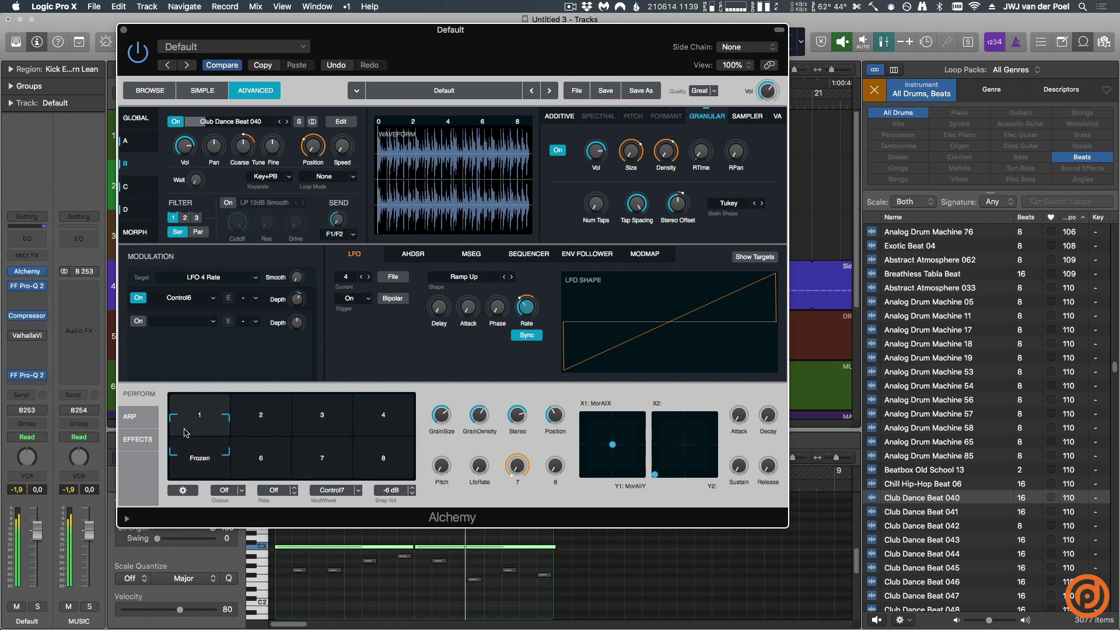
Step: During playback, audition the morphing from the Frozen snapshot to snapshot 1 and on between snapshots 2 and 3
left_click(185, 401)
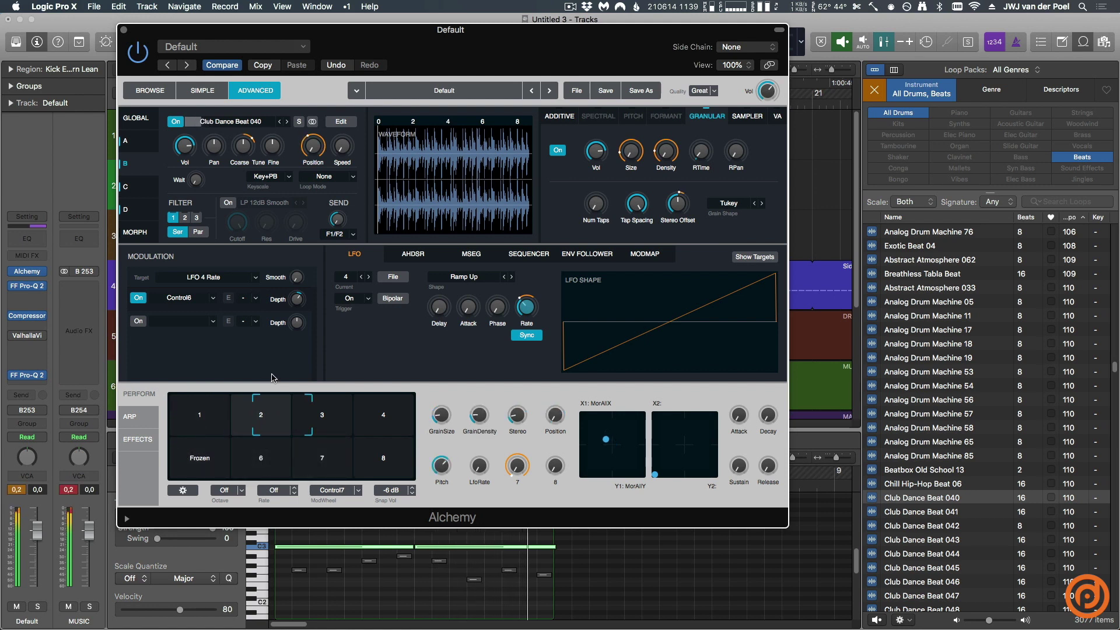